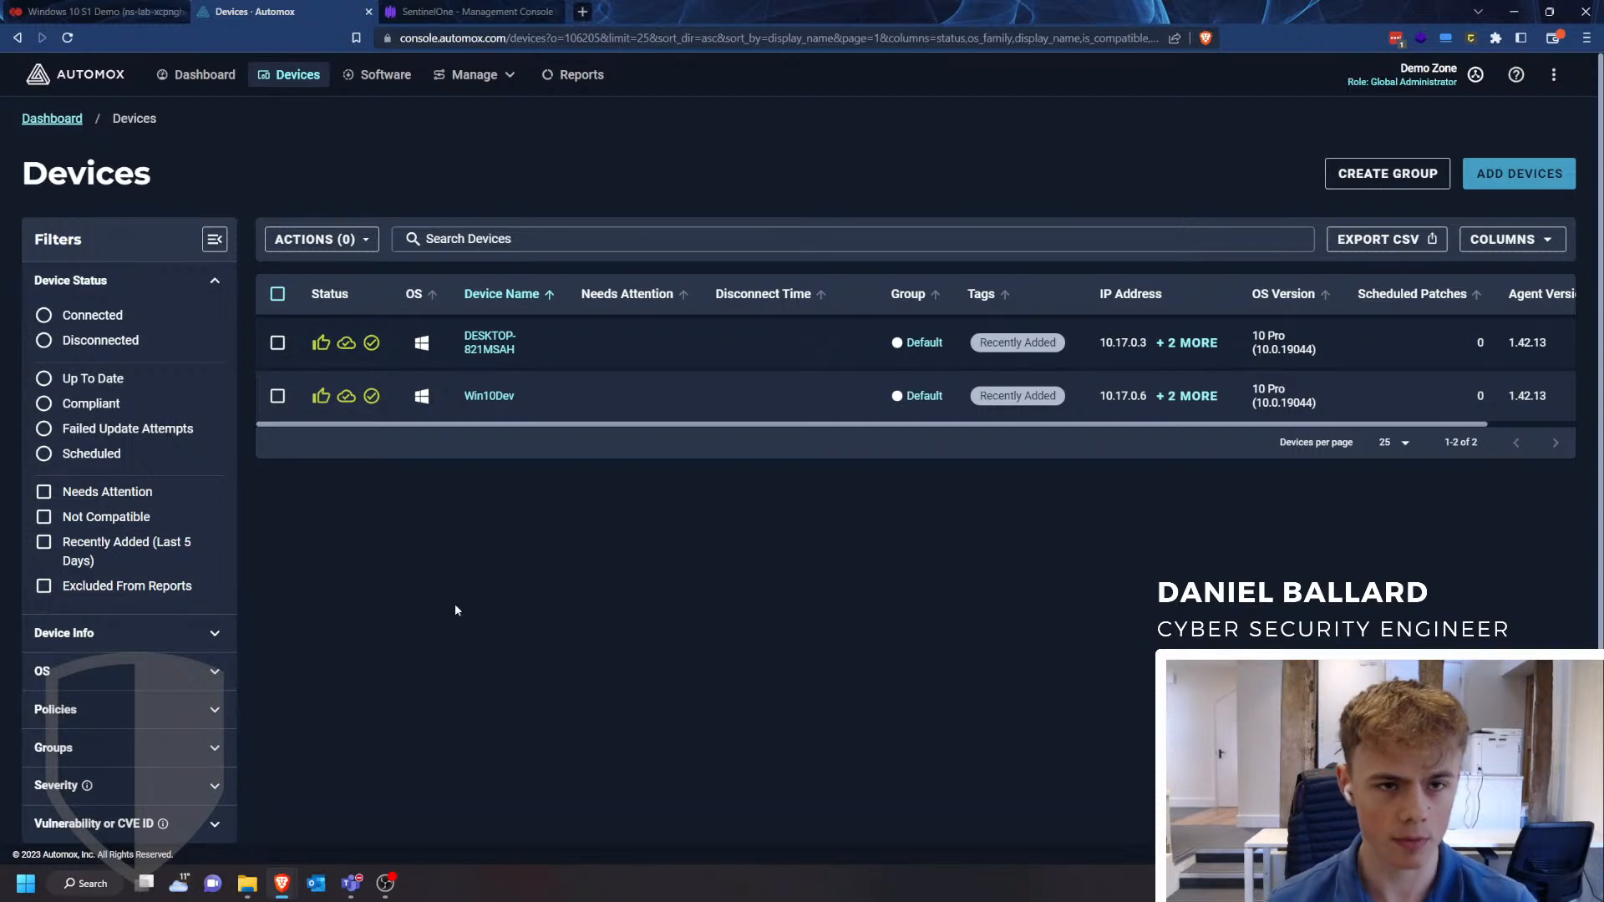
pyautogui.click(465, 77)
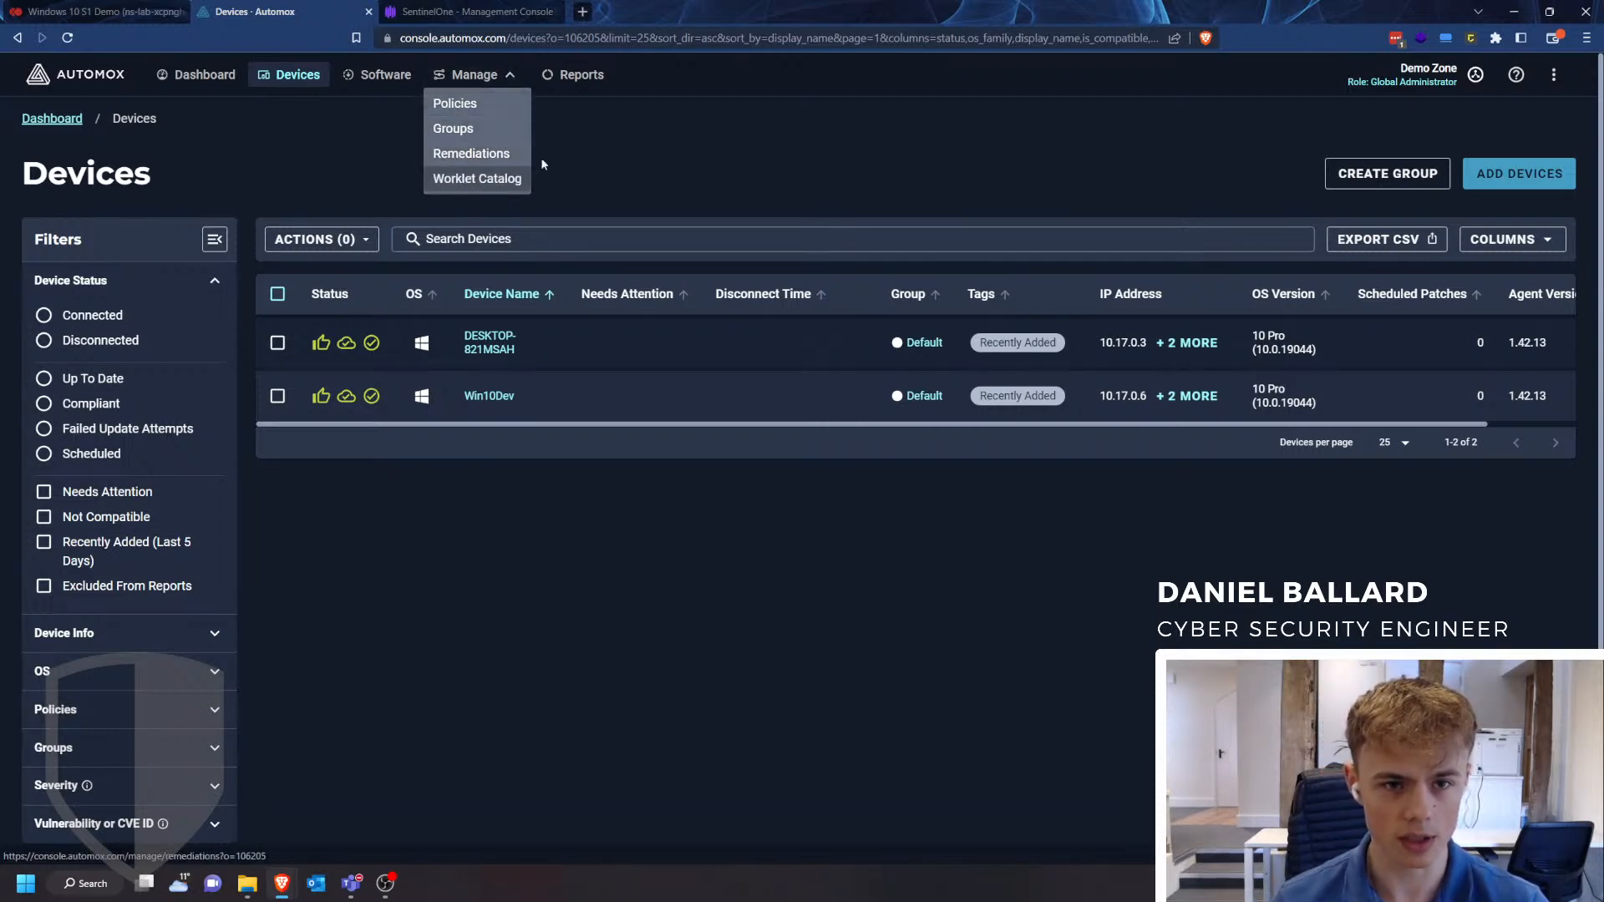
pyautogui.click(771, 178)
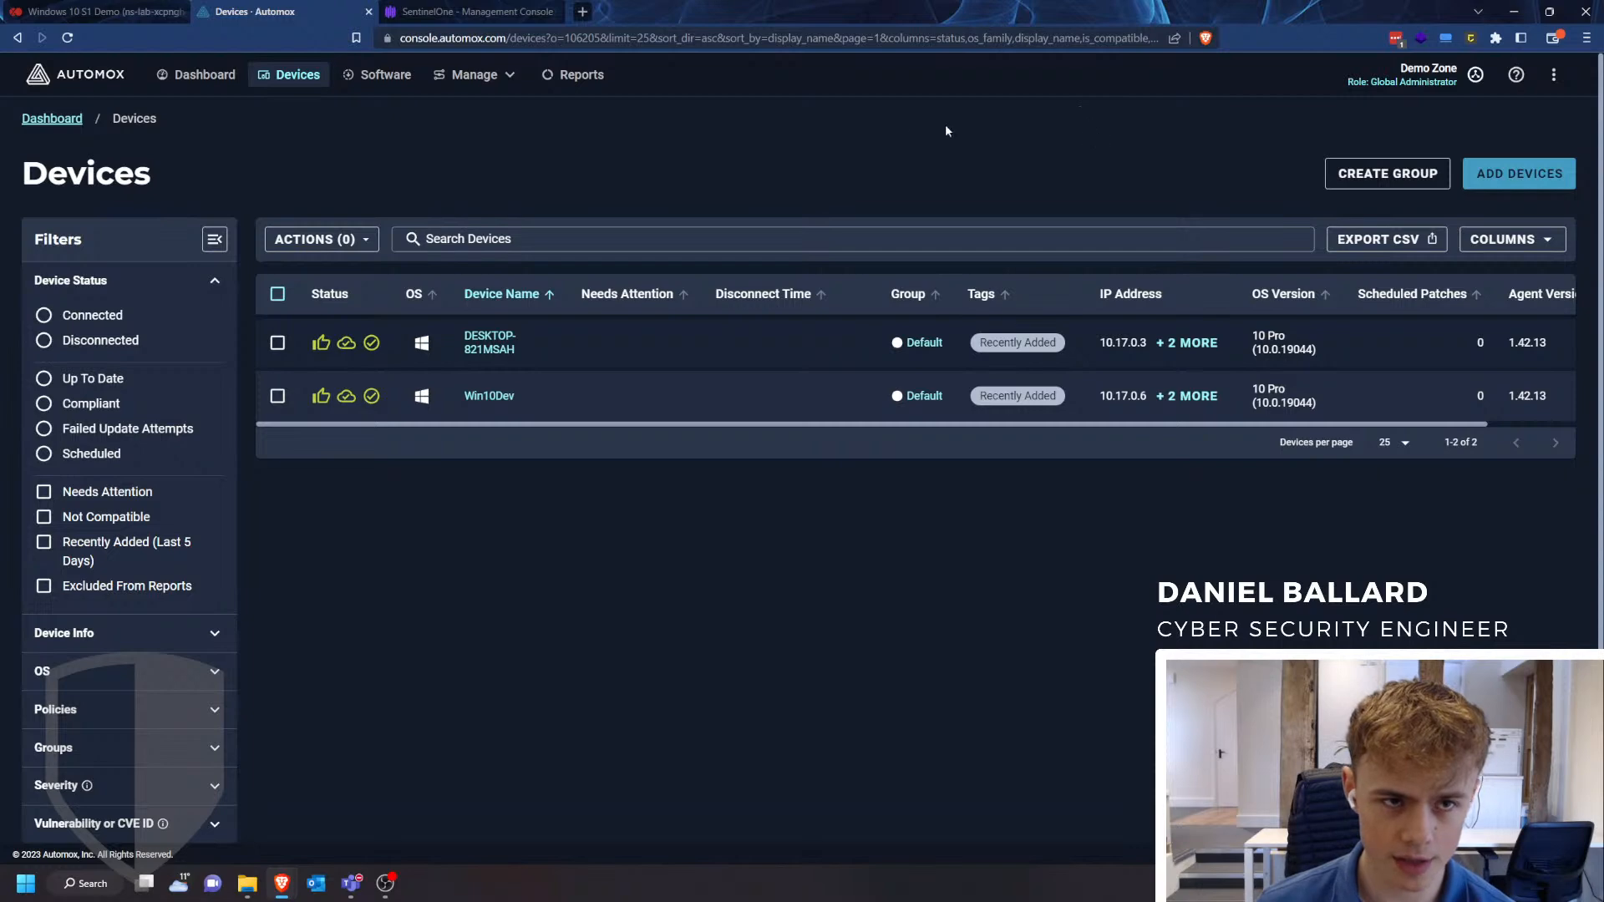
# - Review the endpoints in the SentinelOne console and the Windows 10 S1 Demo virtual machine in Xen Orchestra, then return to Automox
pyautogui.click(468, 12)
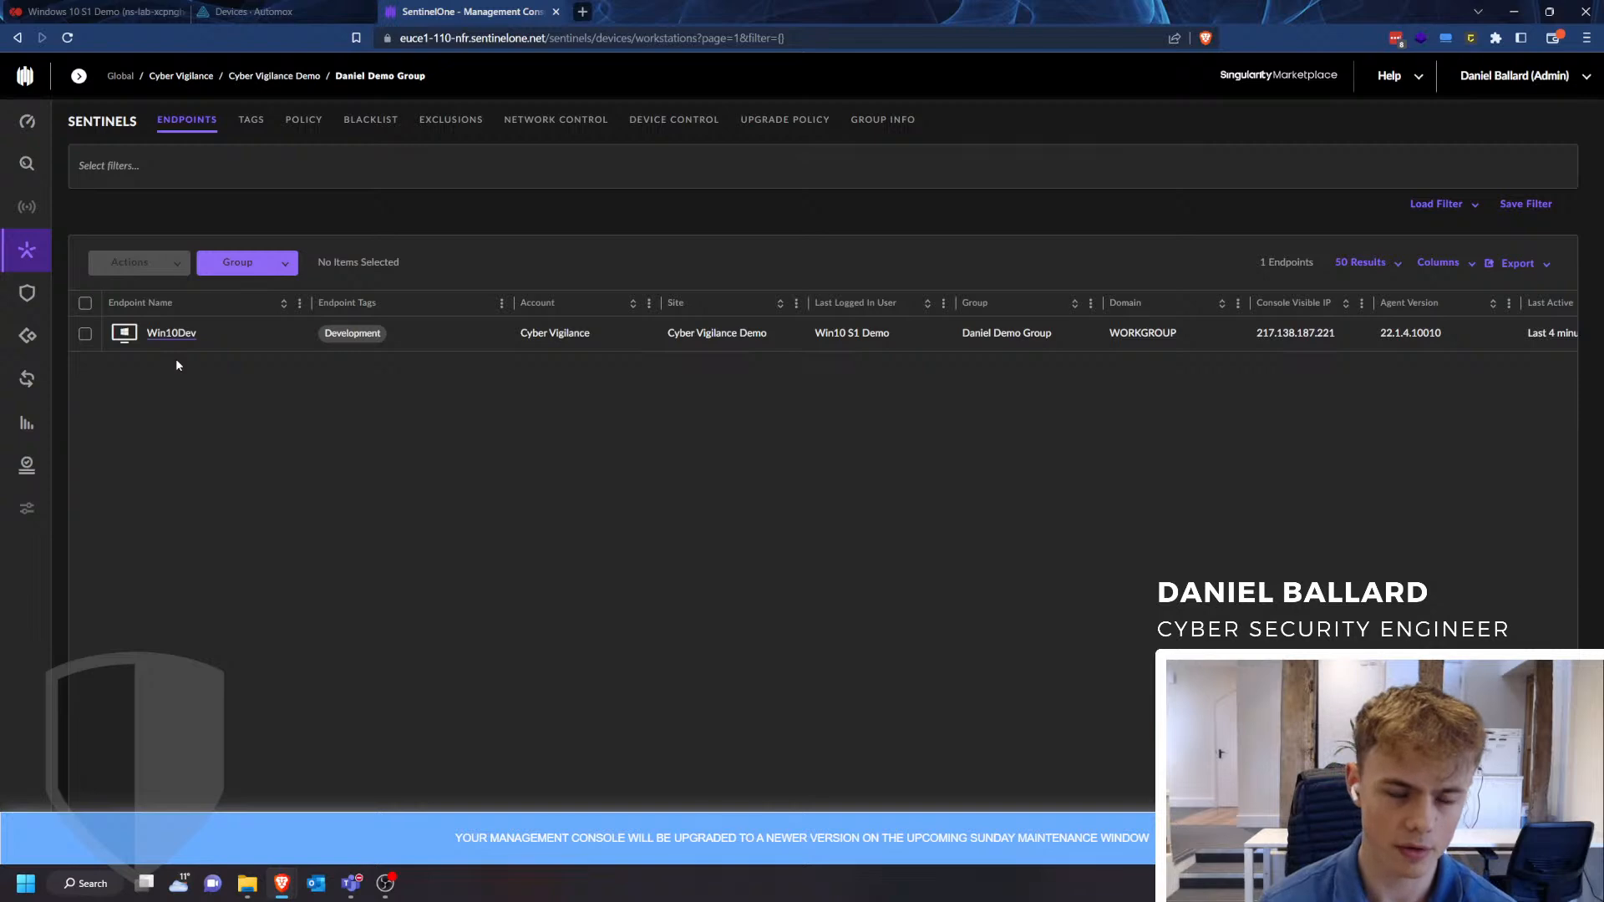
pyautogui.click(99, 12)
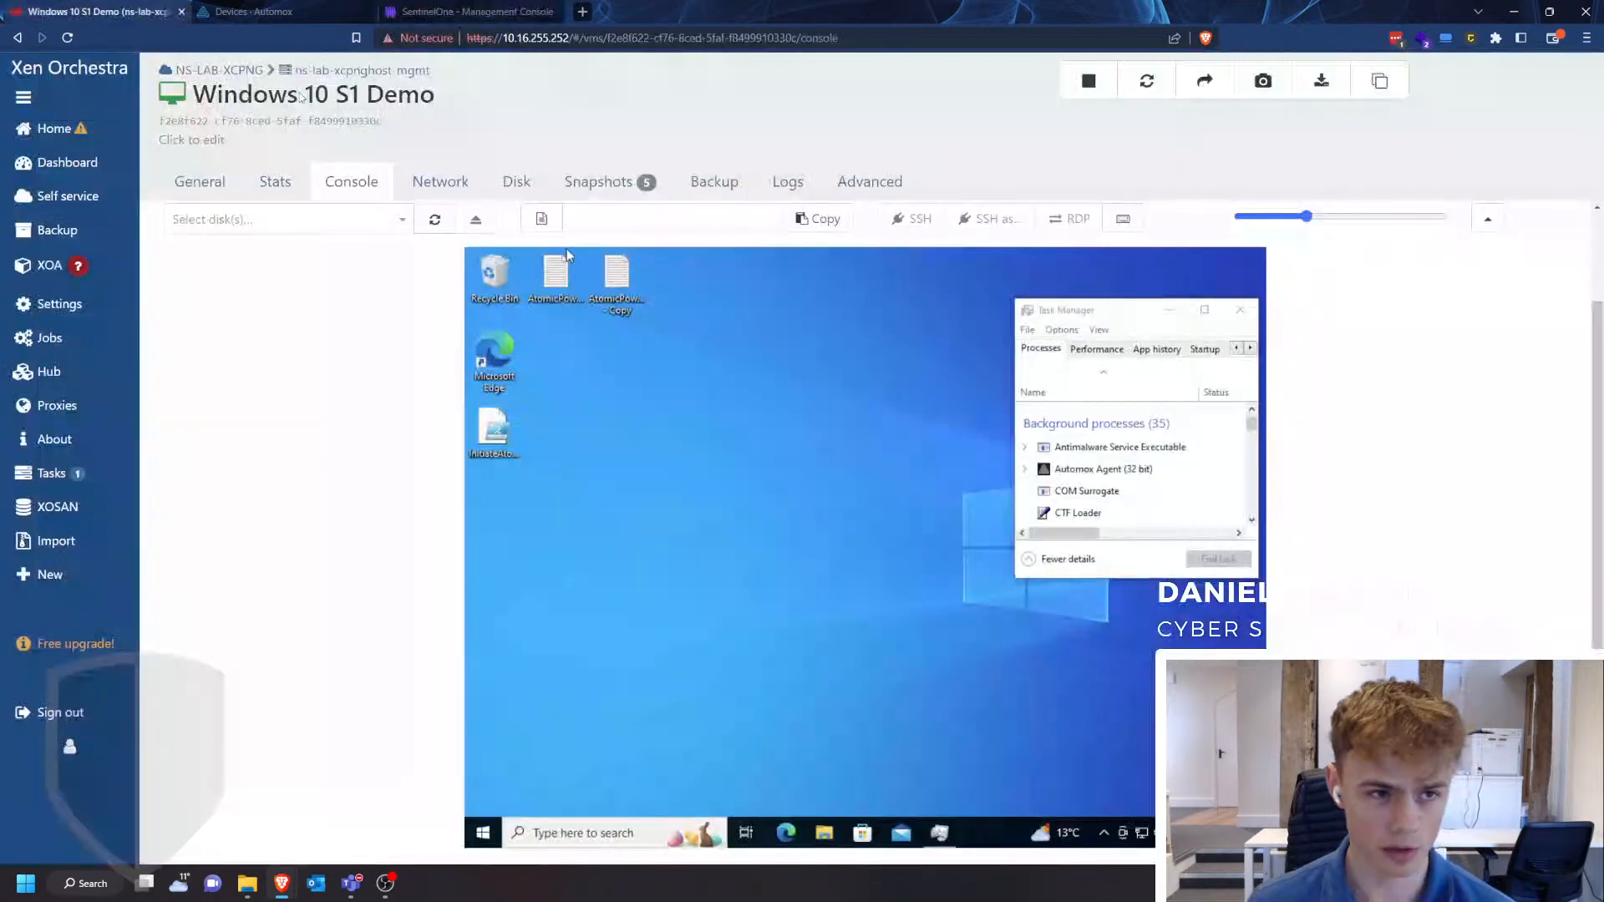
pyautogui.click(1074, 475)
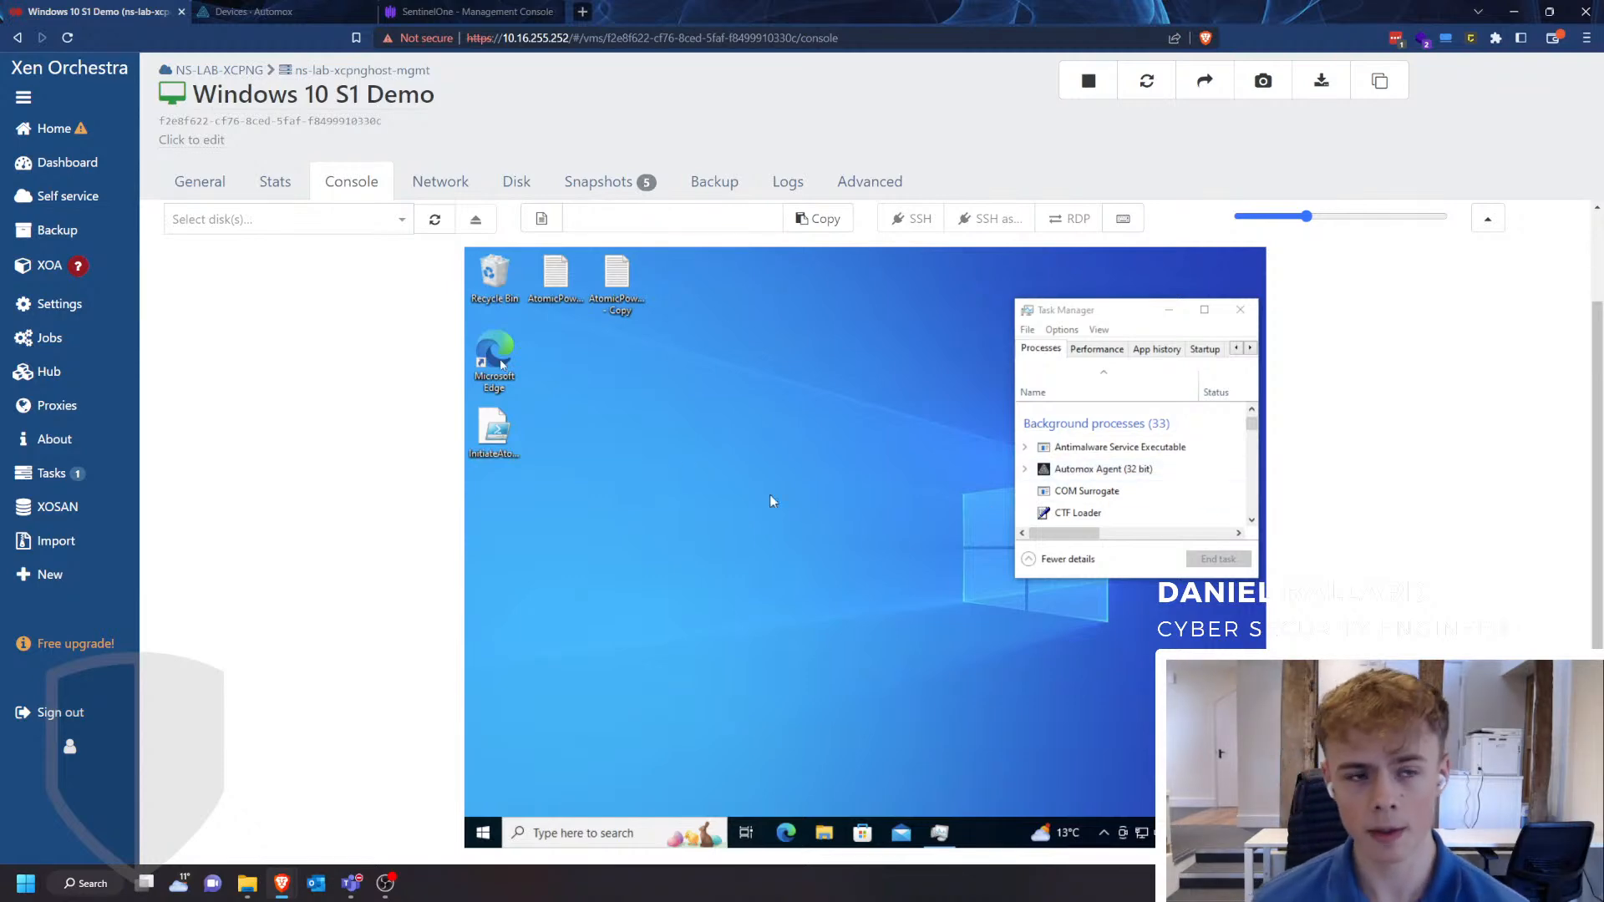
pyautogui.click(251, 12)
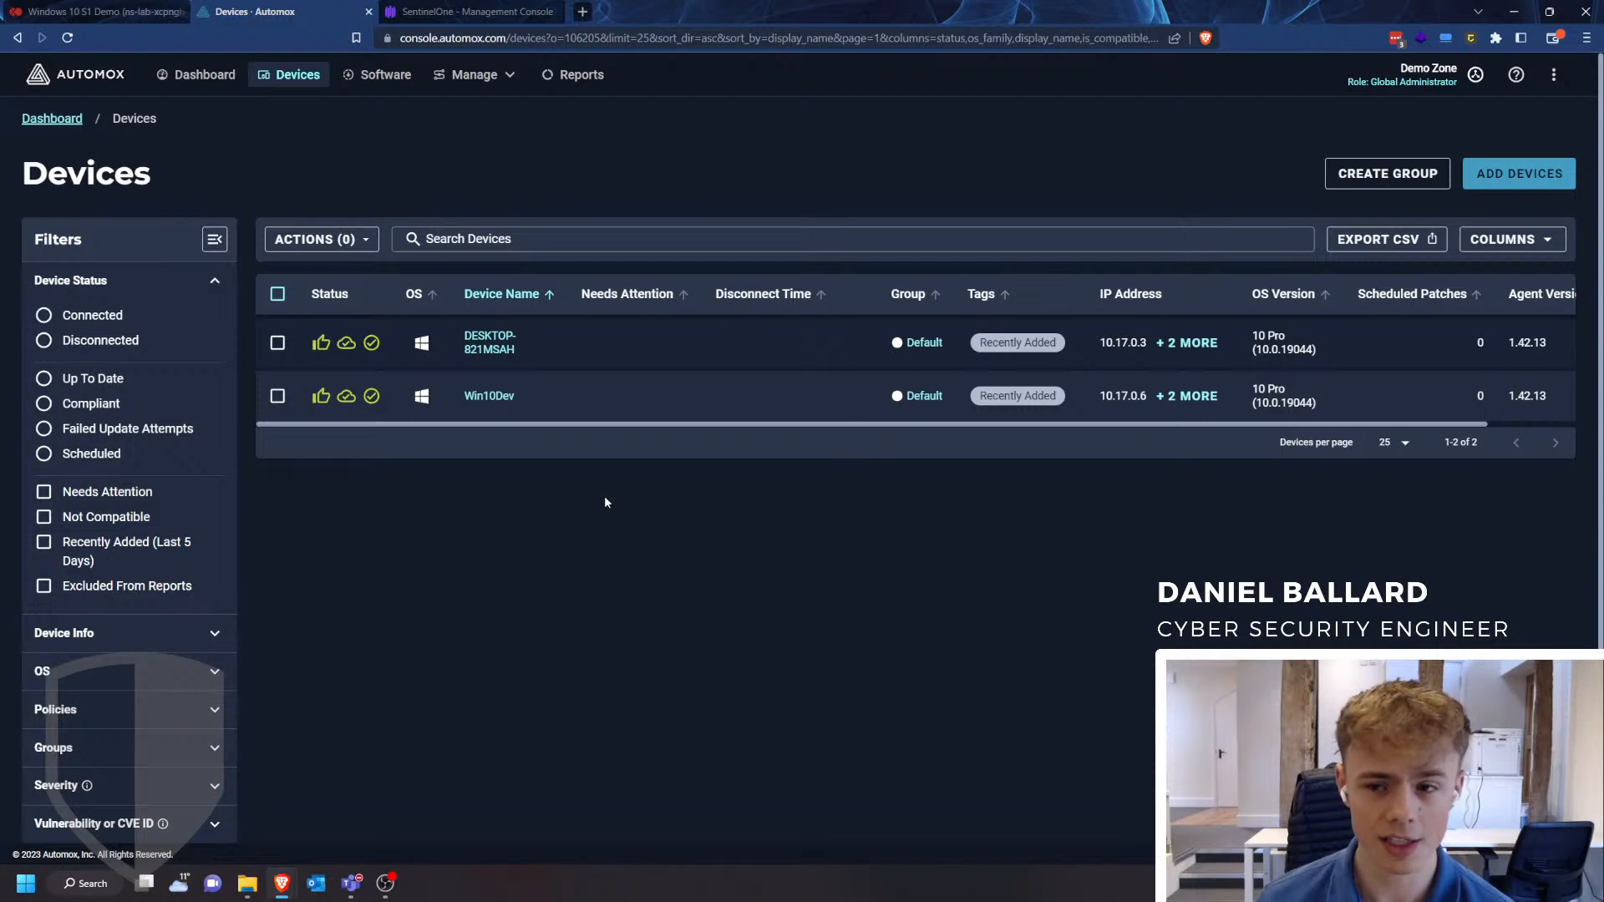
pyautogui.click(451, 78)
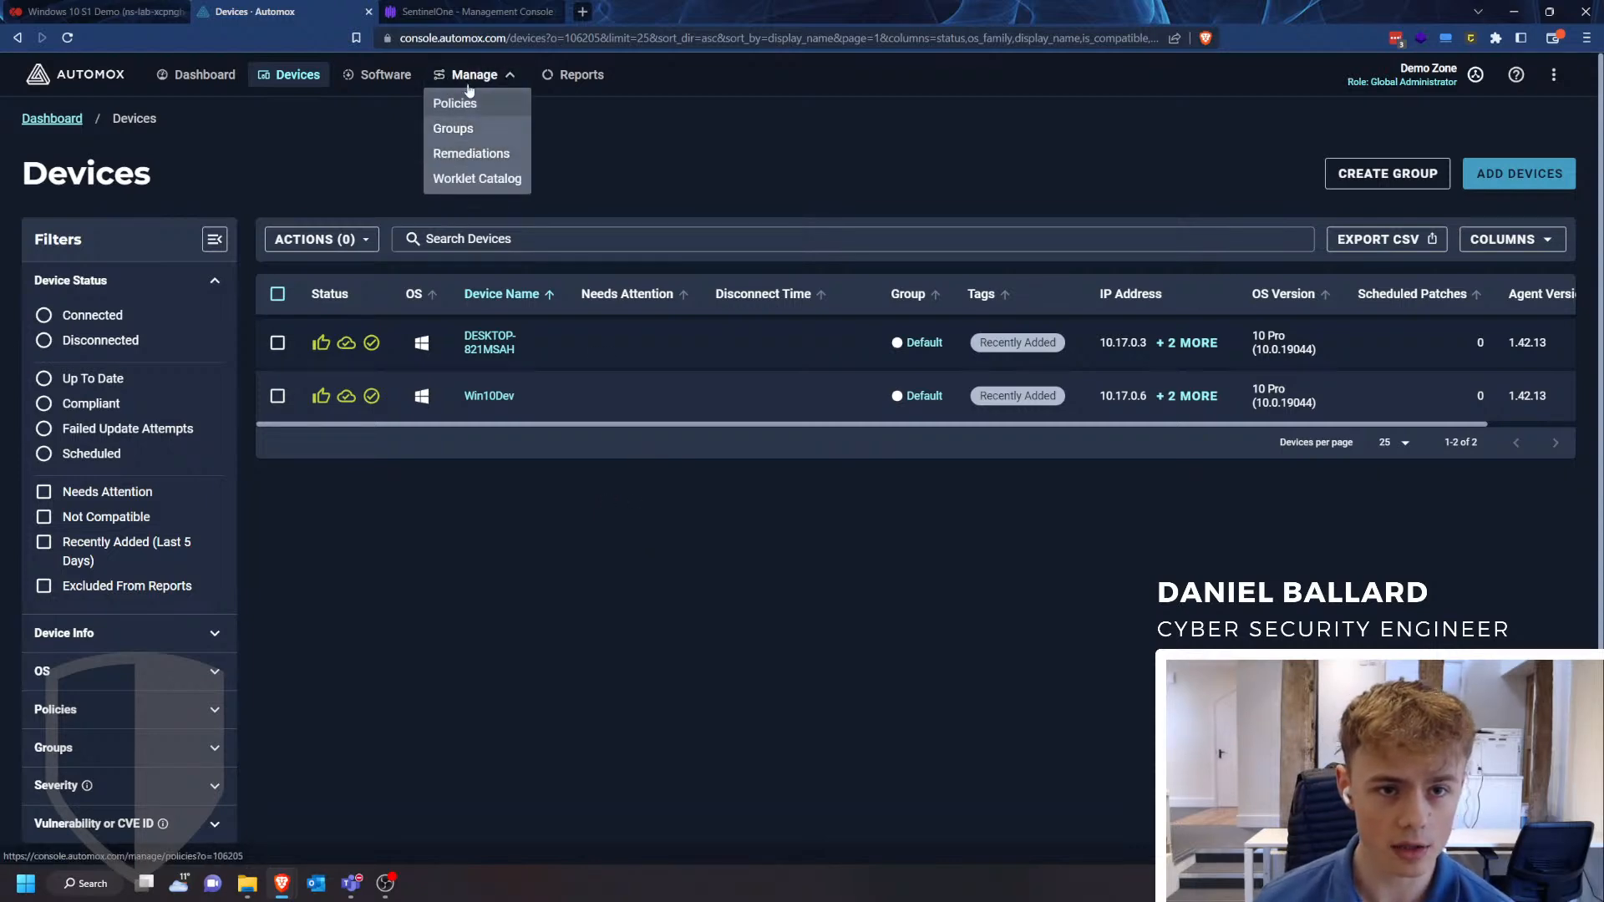
pyautogui.click(469, 81)
pyautogui.click(201, 79)
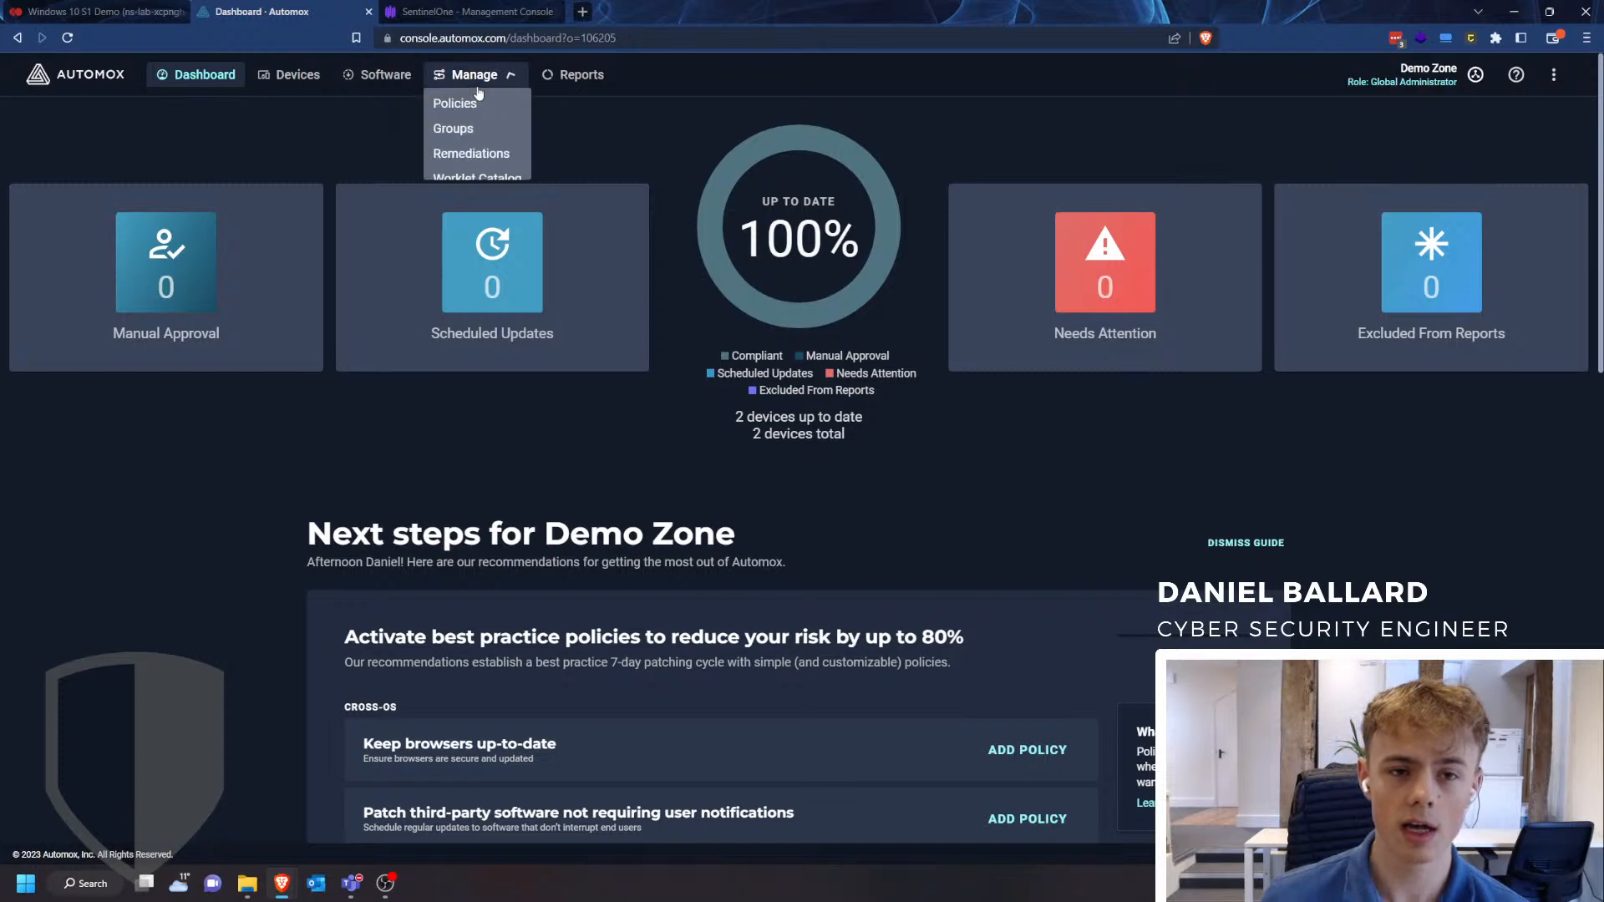
pyautogui.click(264, 81)
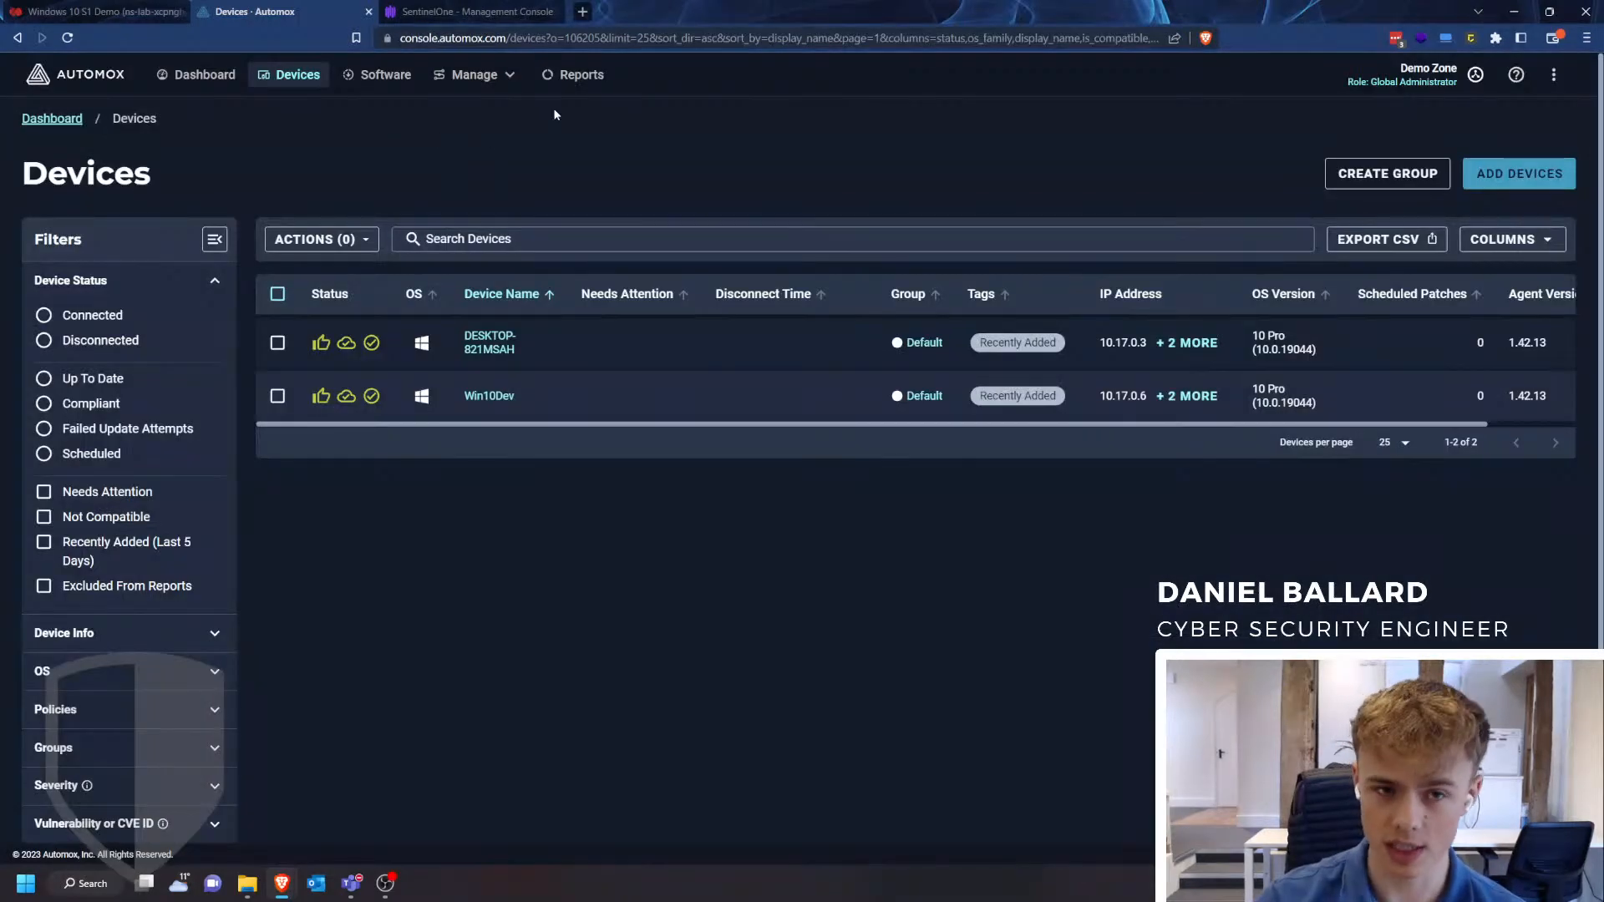
# - Search the Worklet Catalog for "sentinelone" and open the Windows version of the Install SentinelOne Agent worklet
pyautogui.moveTo(487, 74)
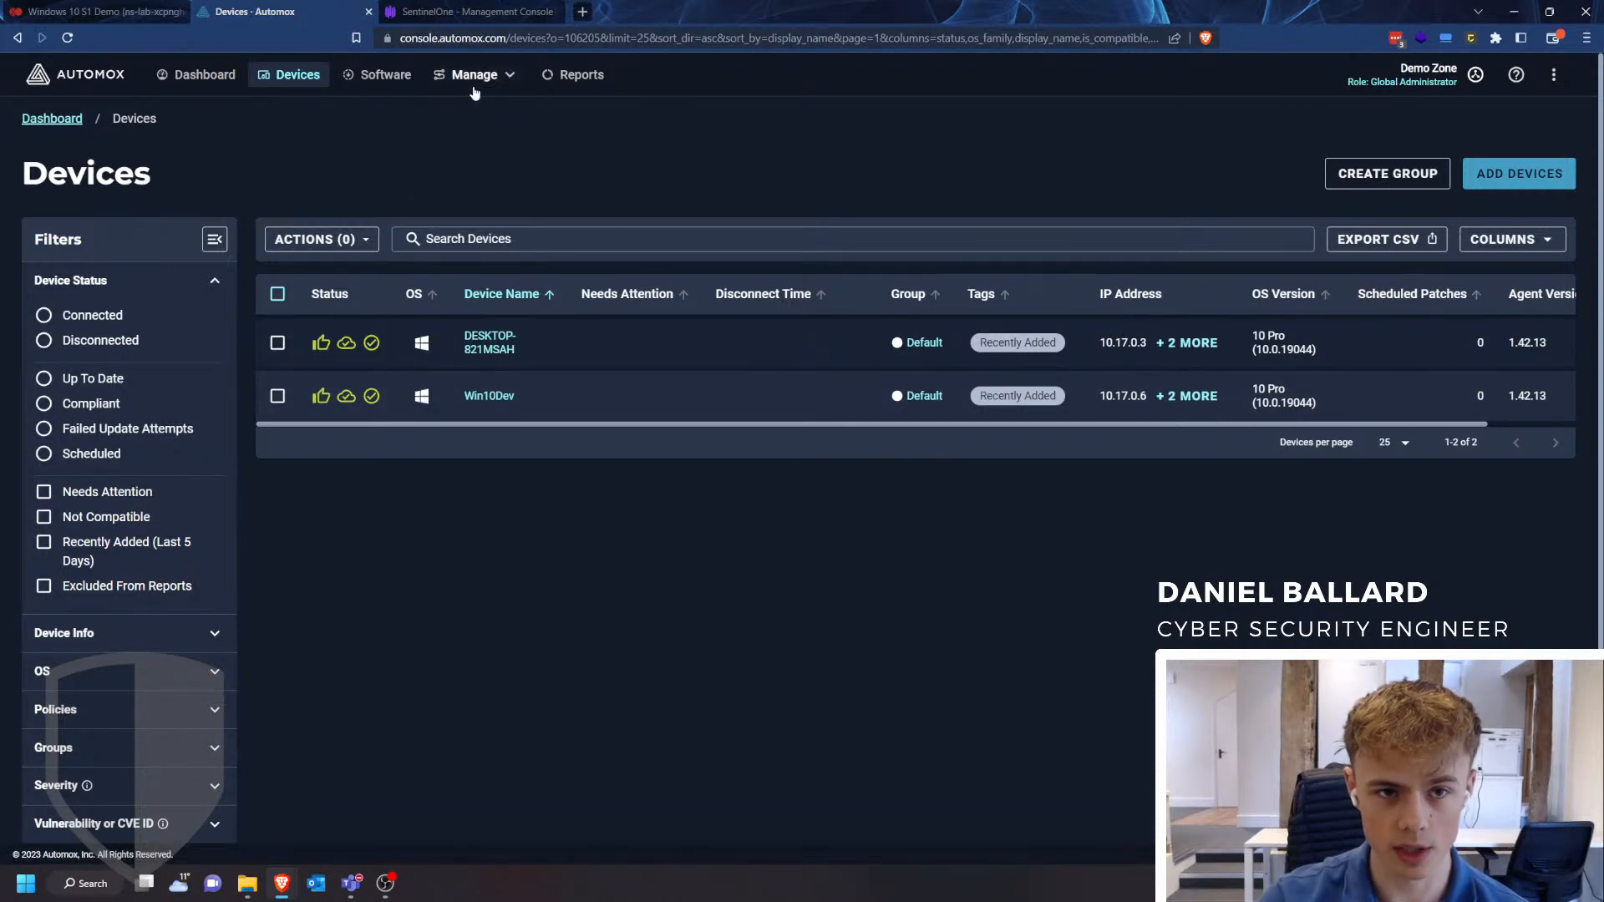
pyautogui.click(473, 179)
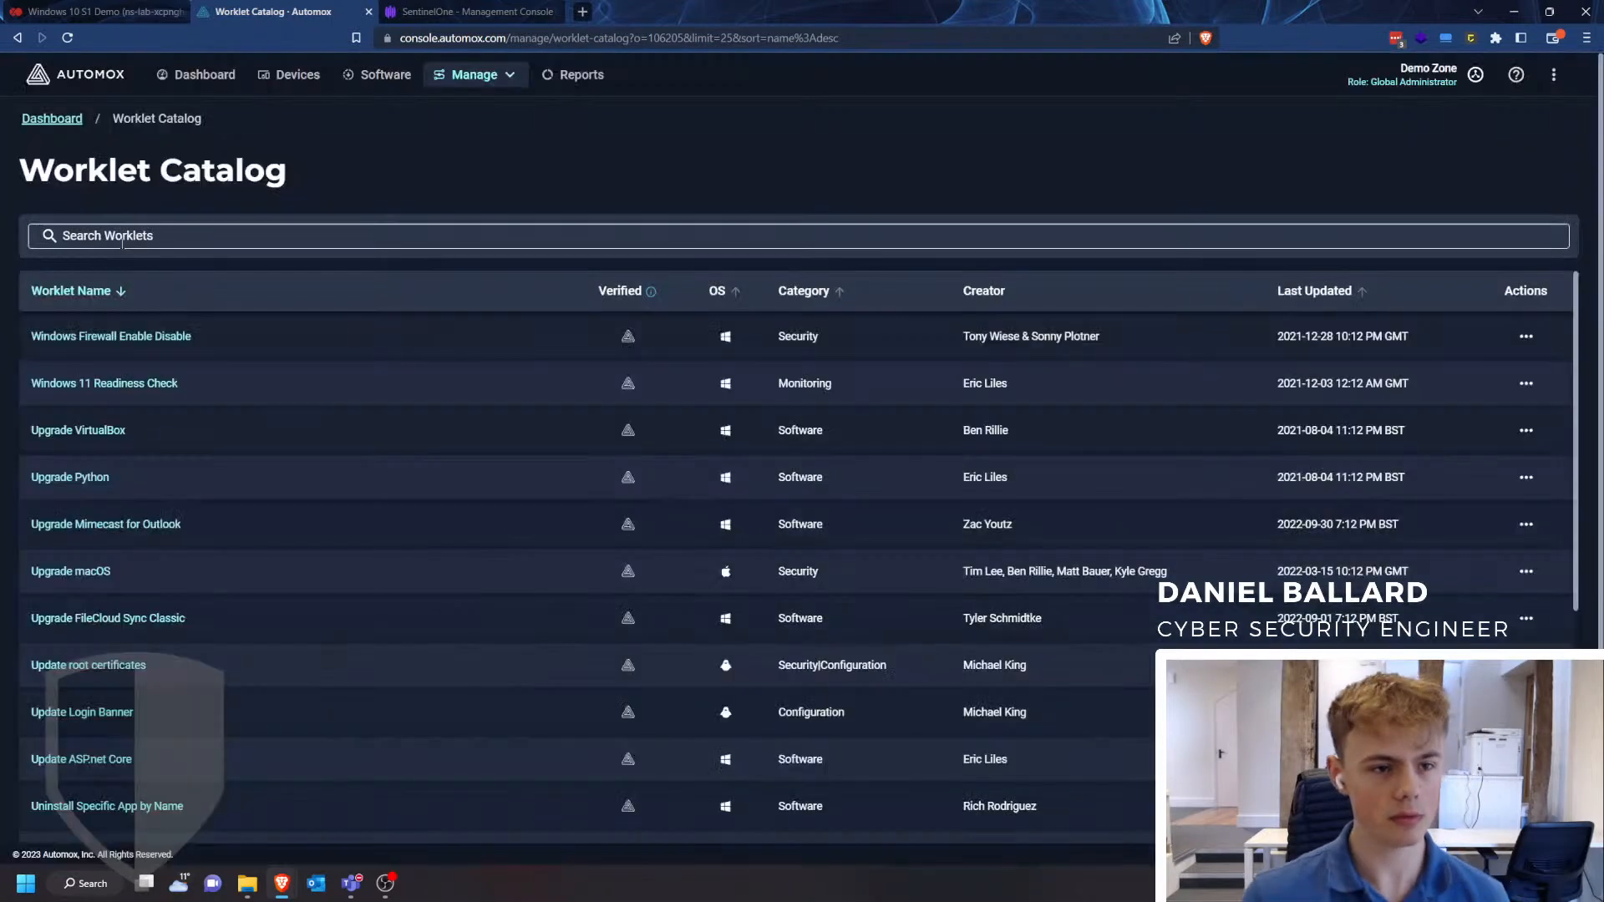
pyautogui.click(135, 219)
pyautogui.write('sen')
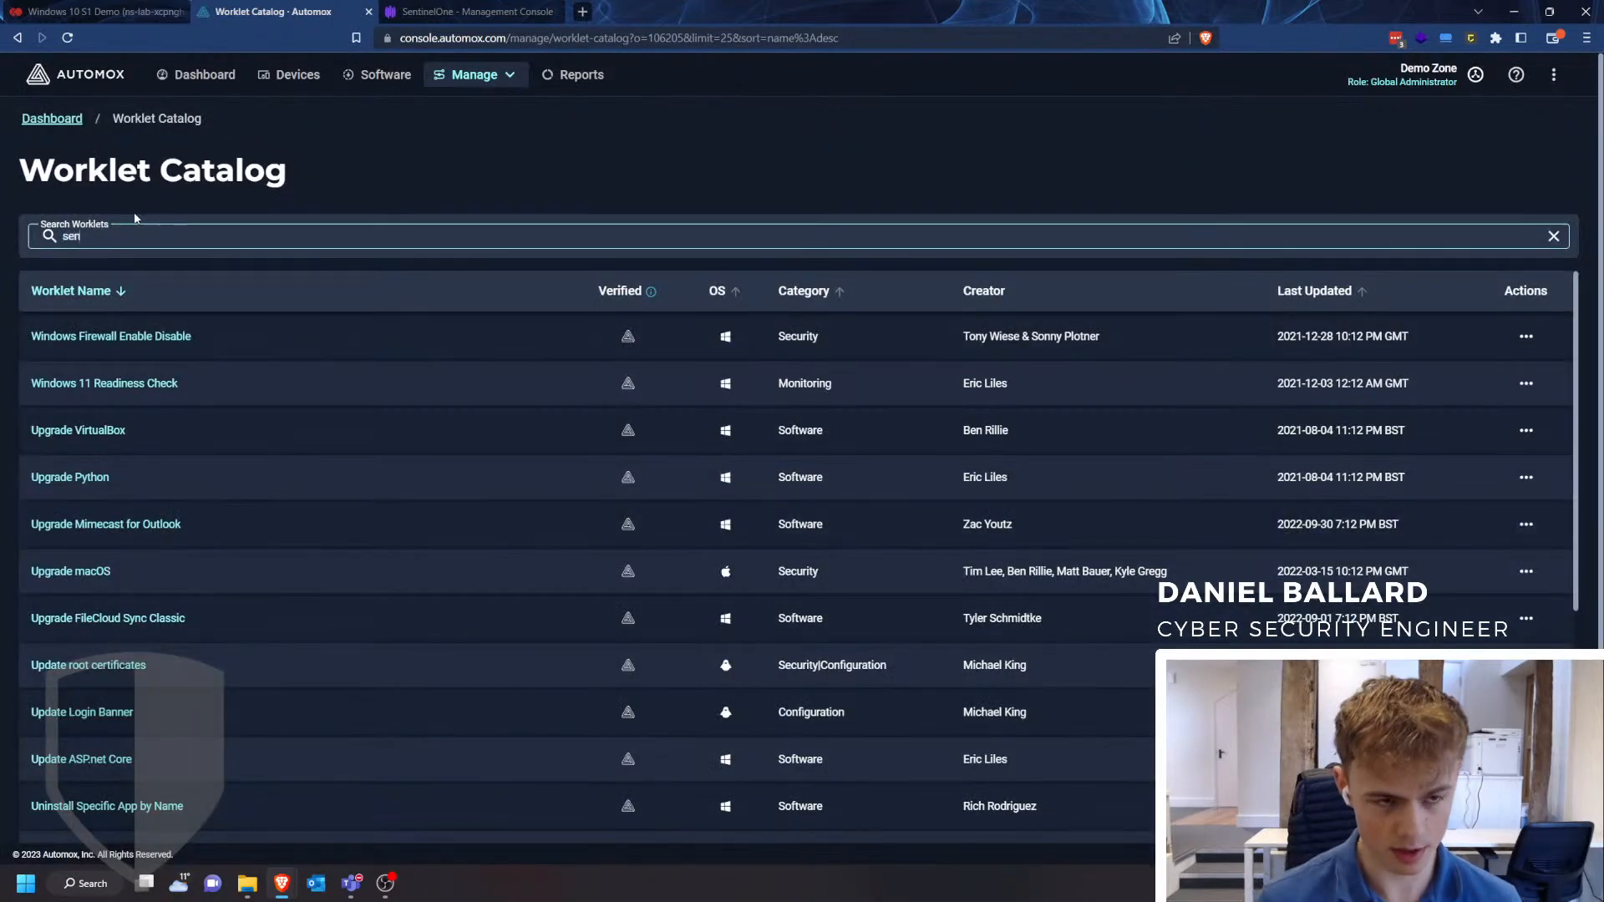
pyautogui.write('tinelone')
pyautogui.press('Return')
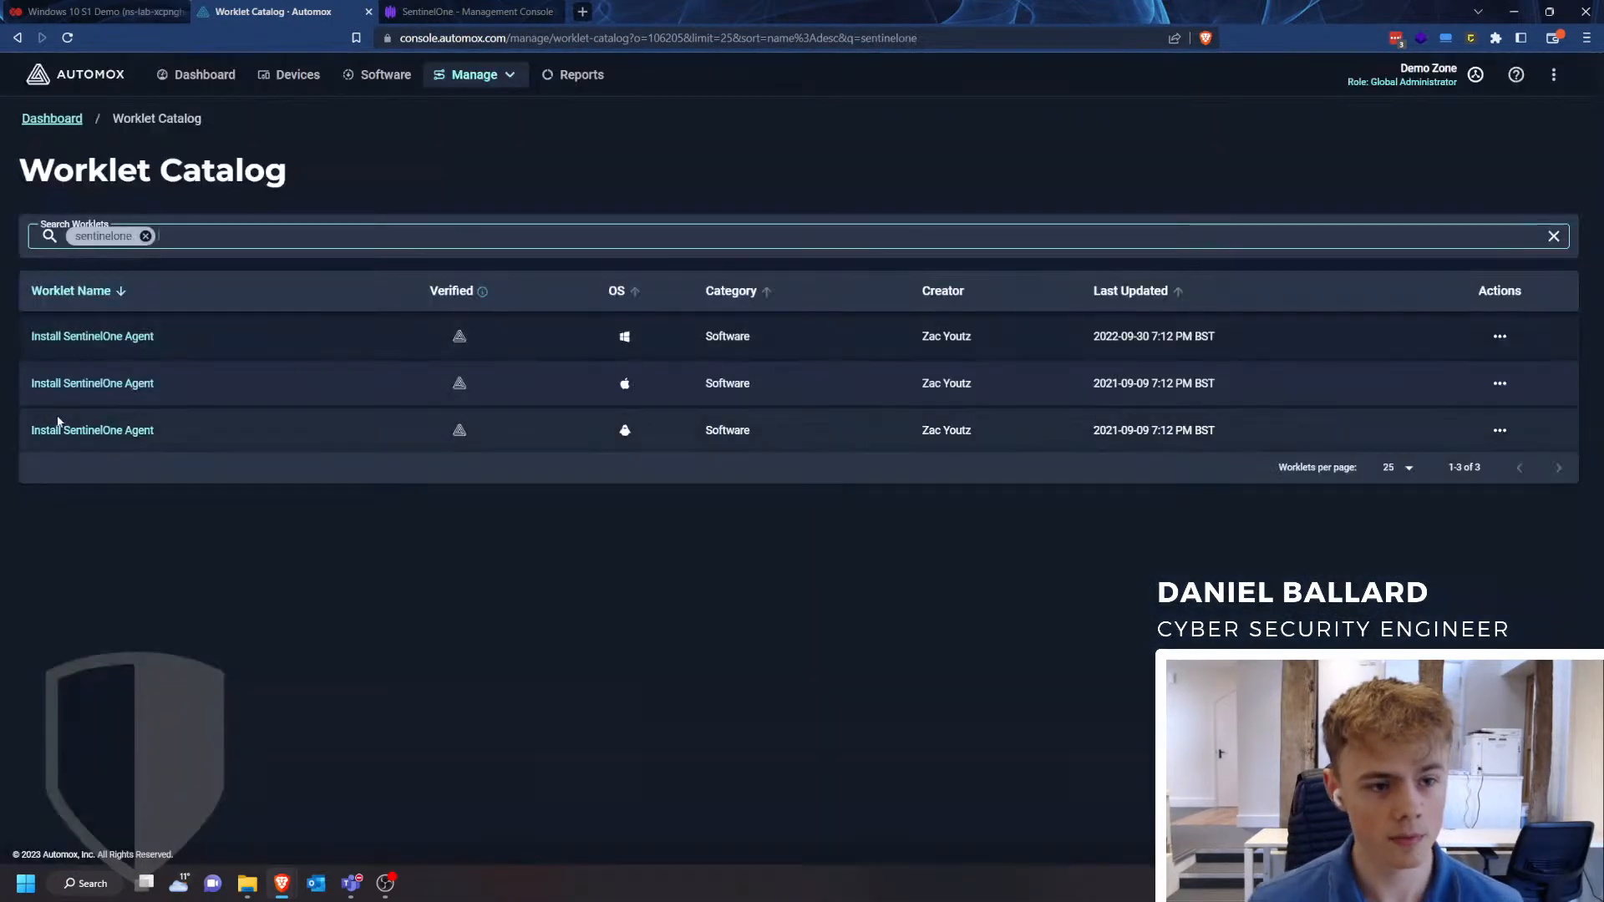
pyautogui.click(122, 340)
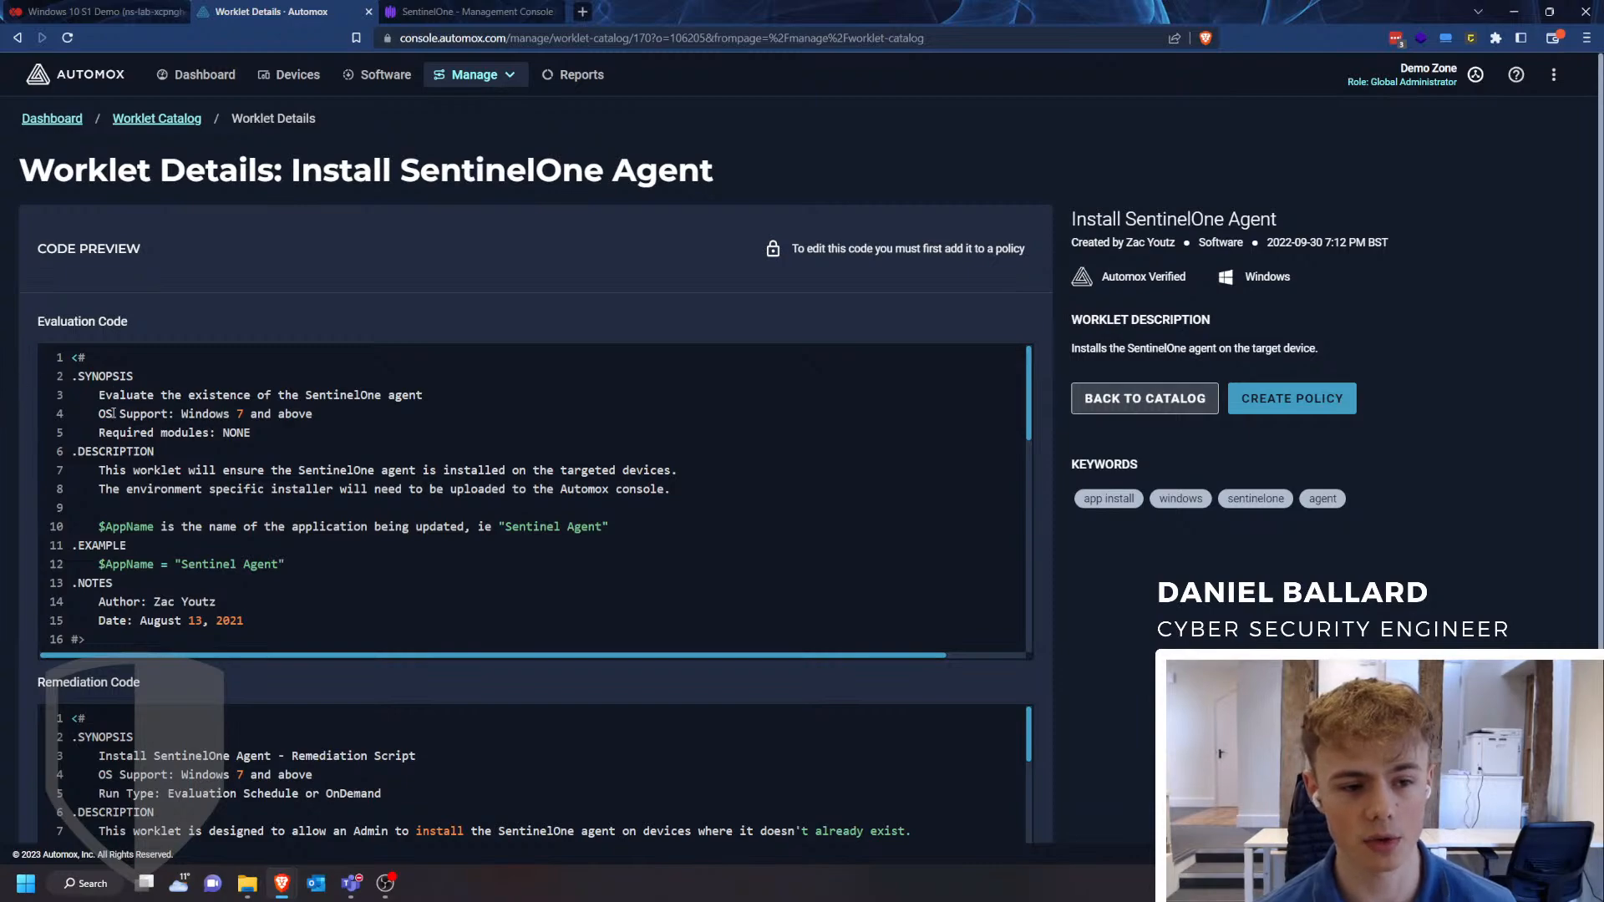
# - Examine the evaluation code and remediation code of the Install SentinelOne Agent worklet
pyautogui.scroll(-4, 113, 411)
pyautogui.scroll(-5, 59, 480)
pyautogui.scroll(5, 15, 465)
pyautogui.scroll(5, 251, 529)
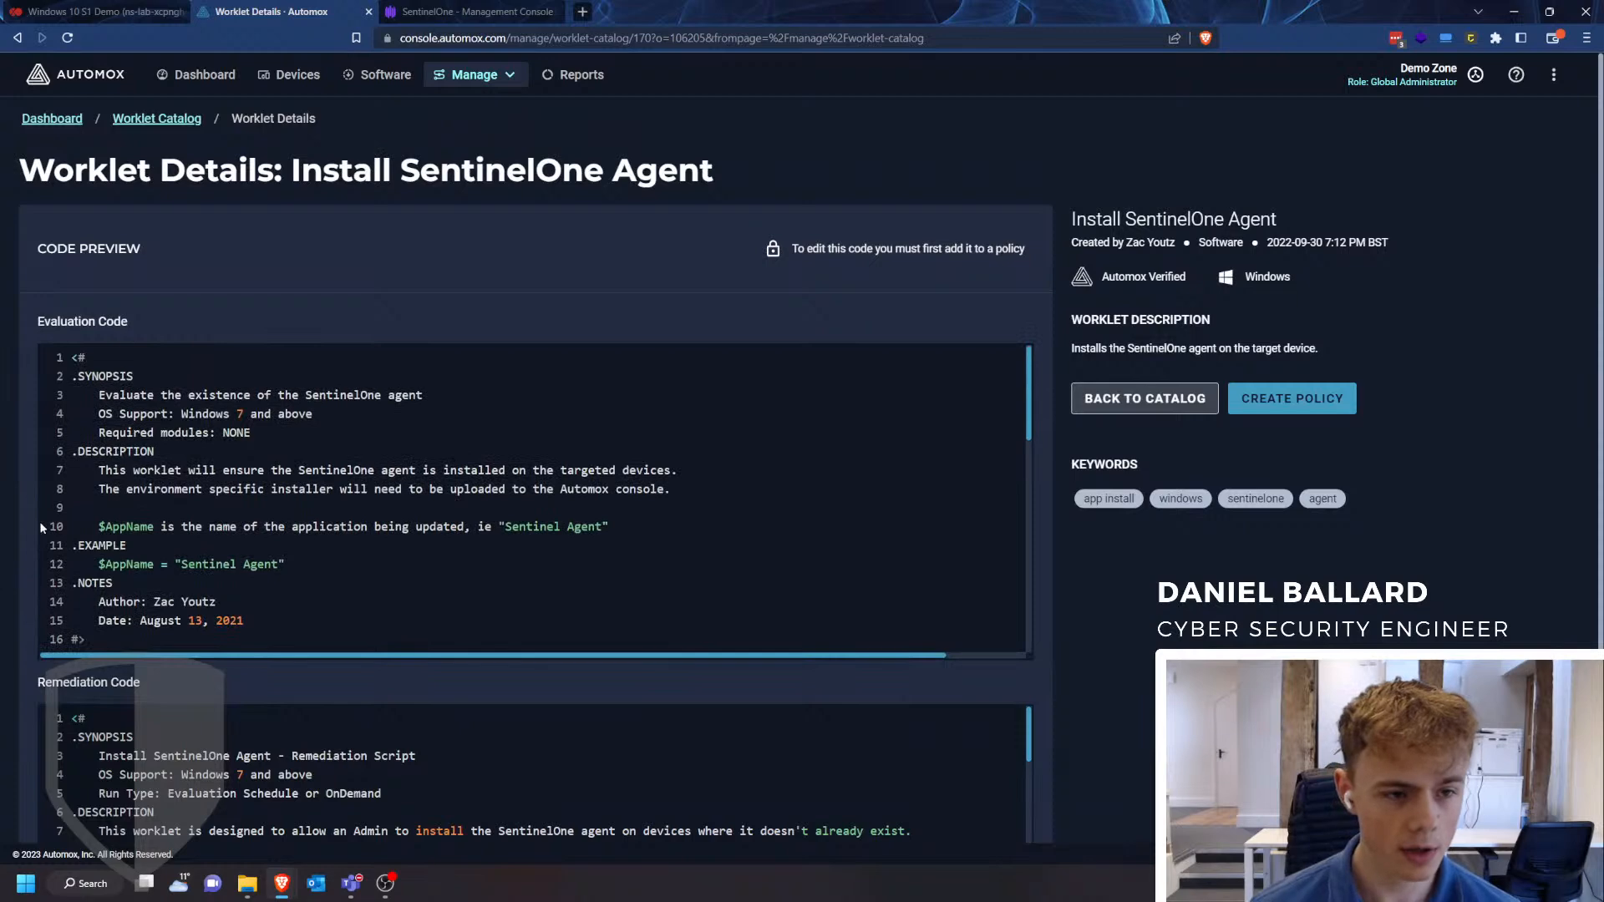
pyautogui.moveTo(78, 377); pyautogui.dragTo(192, 525)
pyautogui.click(4, 505)
pyautogui.scroll(-3, 5, 481)
pyautogui.scroll(3, 10, 480)
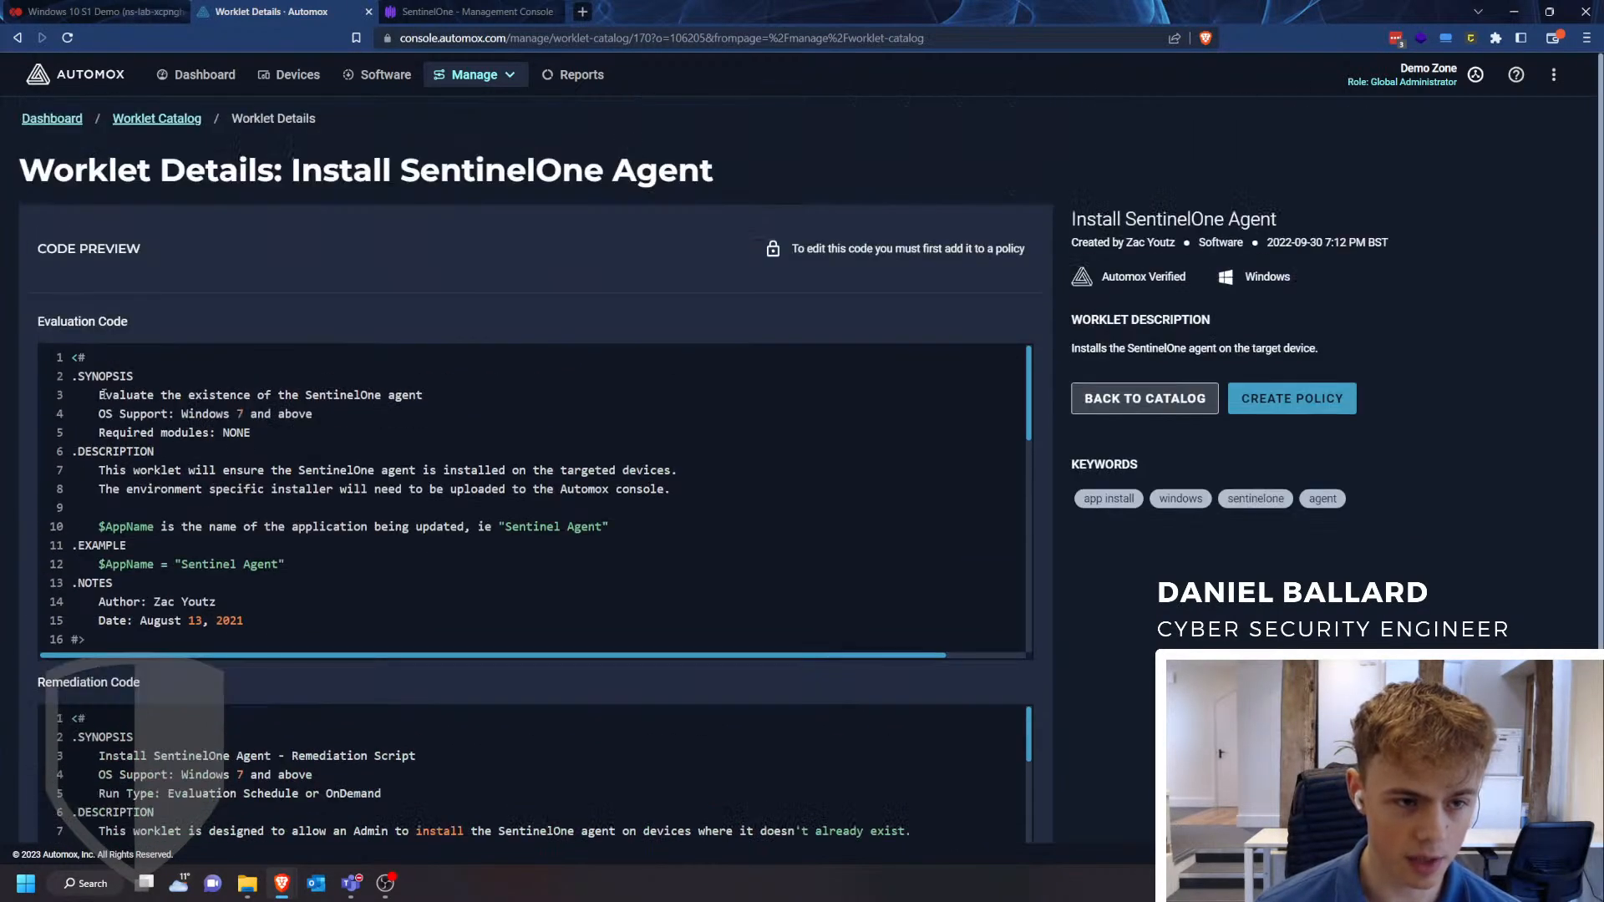
pyautogui.moveTo(73, 359); pyautogui.dragTo(344, 629)
pyautogui.click(4, 516)
pyautogui.scroll(-3, 4, 516)
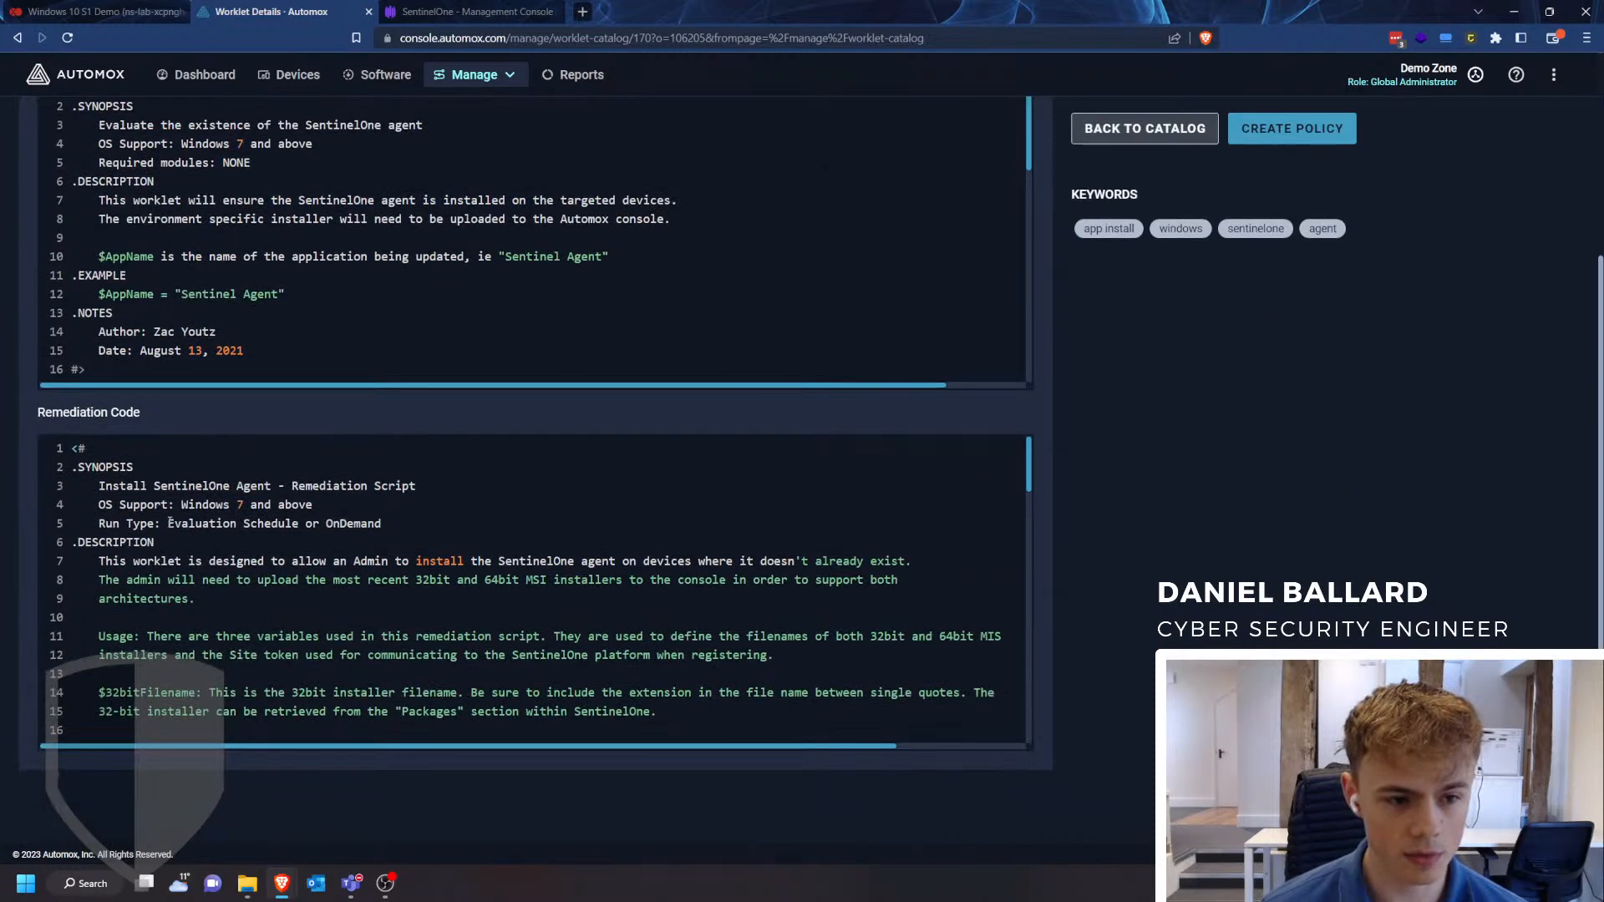
pyautogui.moveTo(73, 449); pyautogui.dragTo(200, 545)
pyautogui.click(209, 546)
pyautogui.scroll(-2, 311, 622)
pyautogui.scroll(-4, 311, 621)
# - Create a policy from the Install SentinelOne Agent worklet
pyautogui.scroll(7, 337, 593)
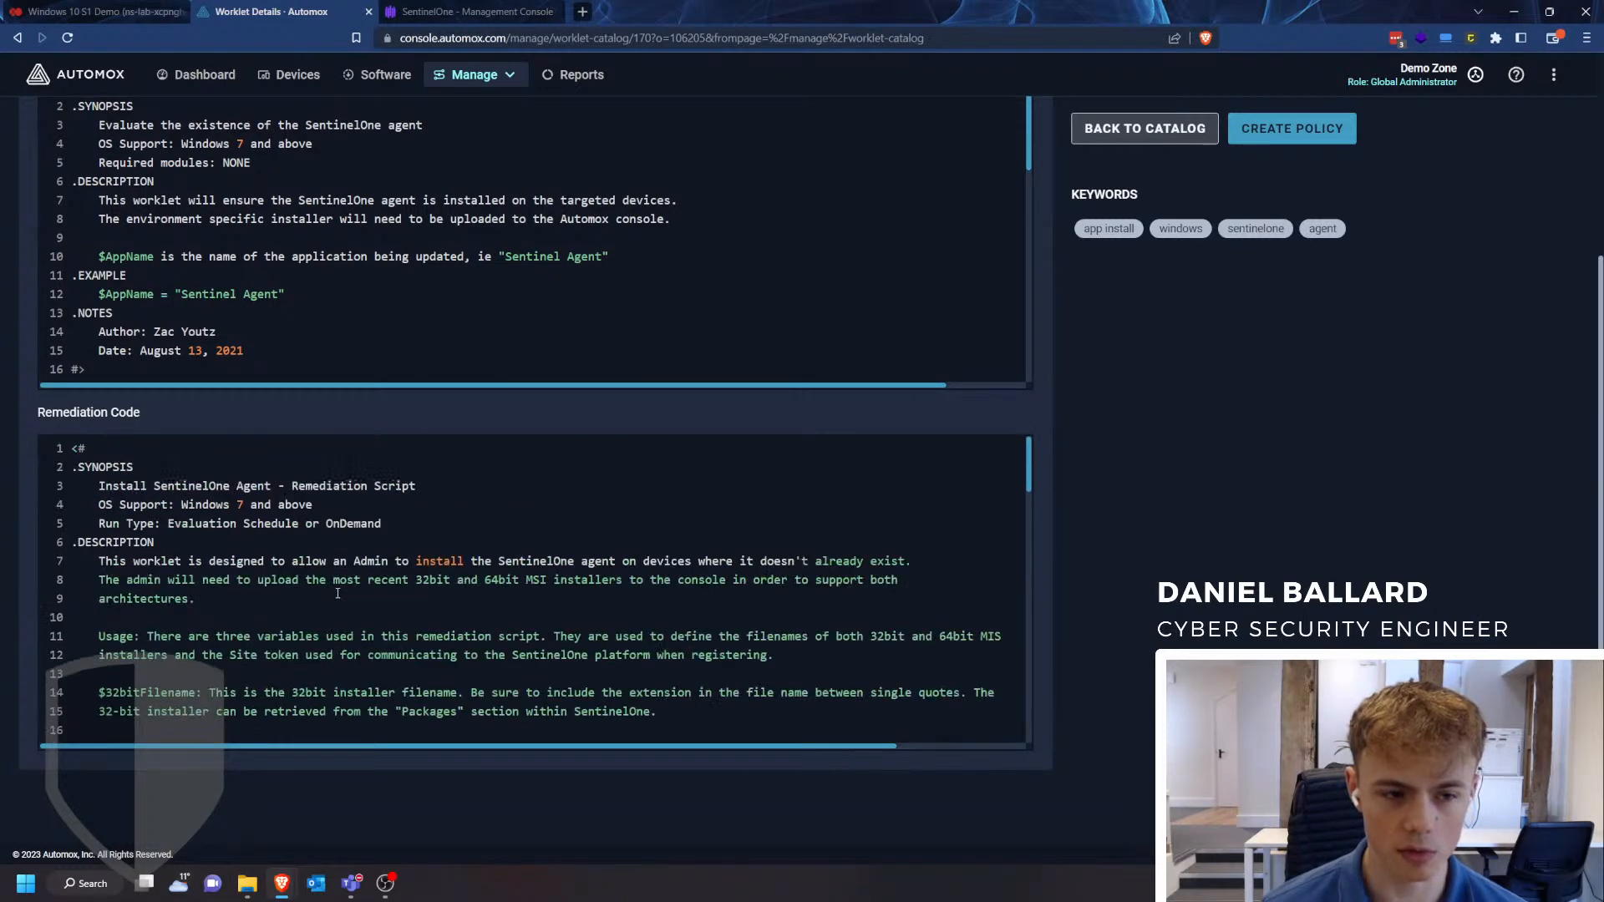
pyautogui.scroll(3, 13, 582)
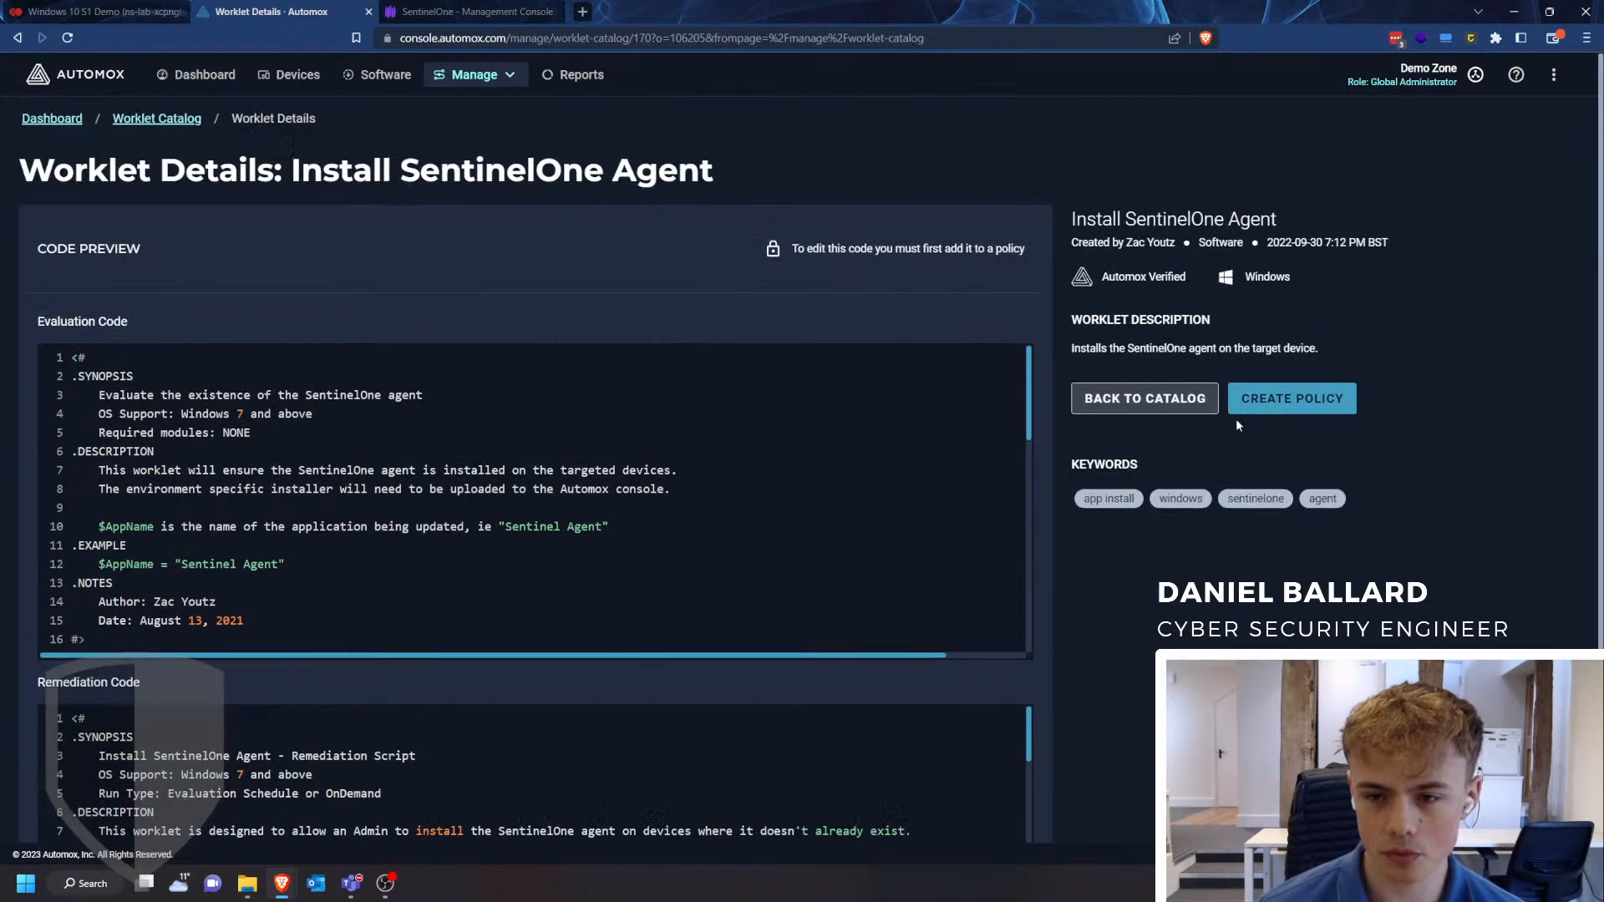
pyautogui.click(1282, 413)
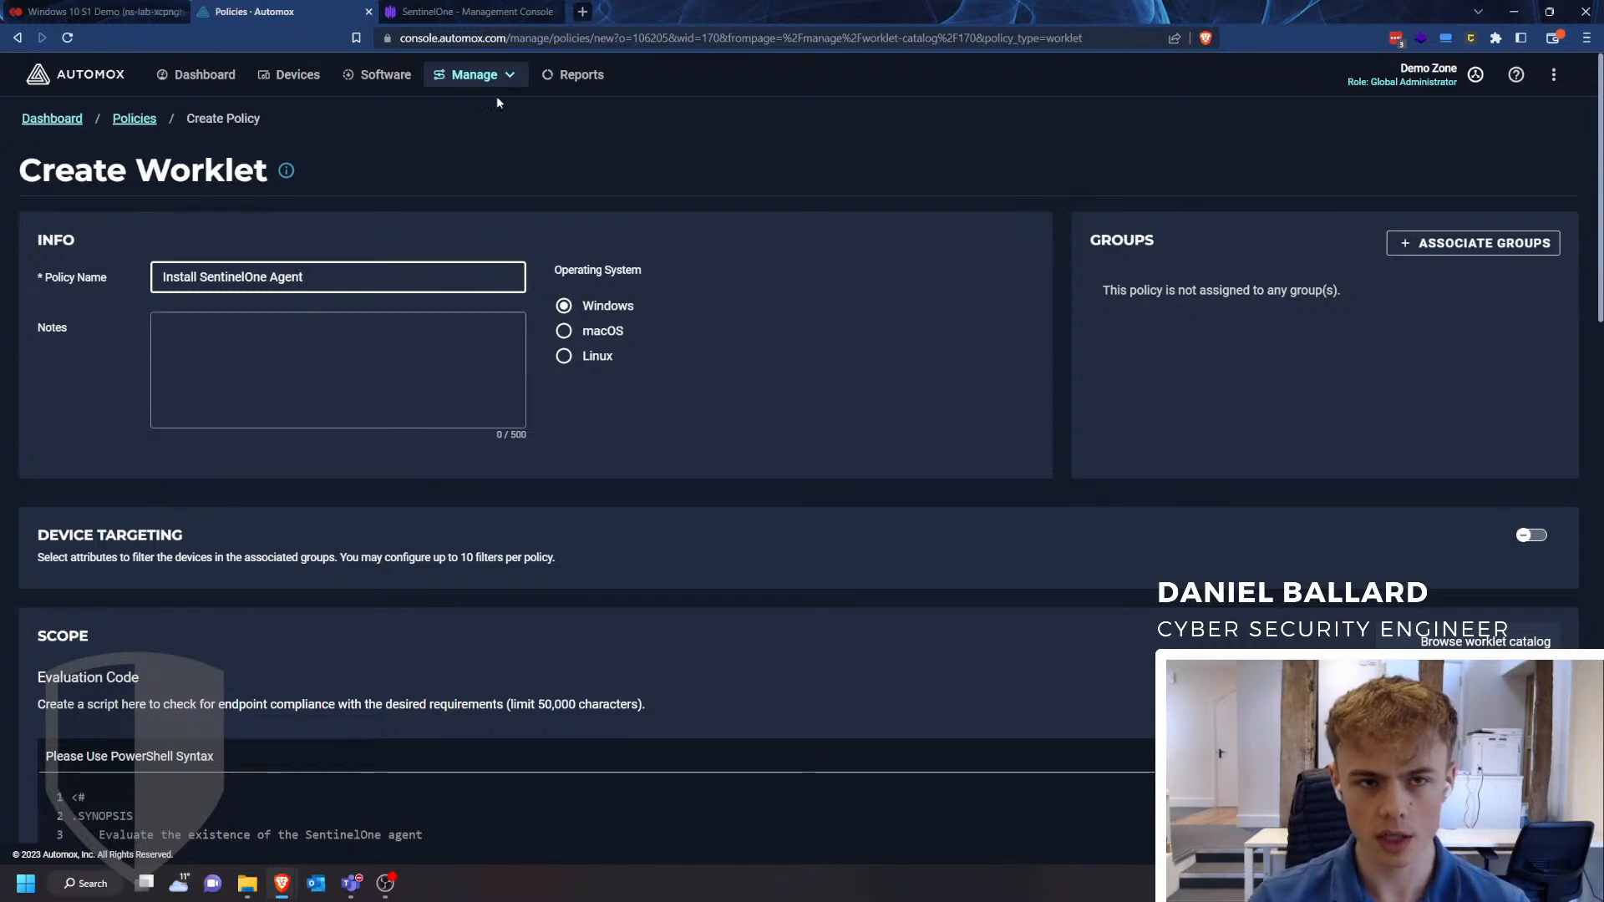
# - Review the demo group's policy settings in the SentinelOne console and return to the Automox policy form
pyautogui.click(480, 12)
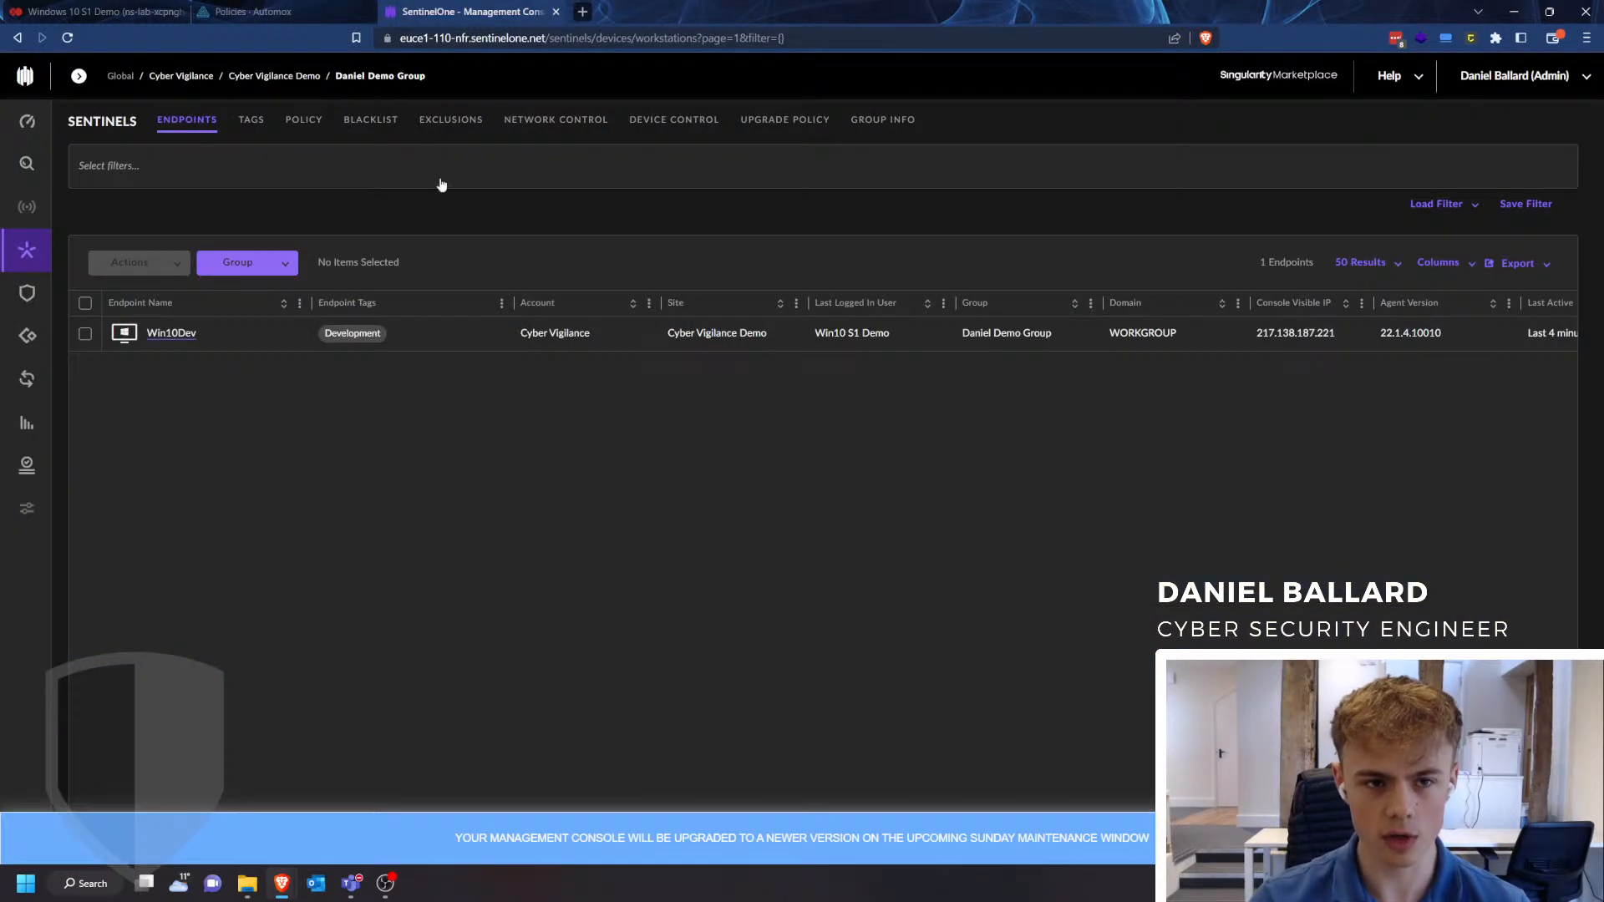
pyautogui.click(303, 120)
pyautogui.scroll(15, 313, 328)
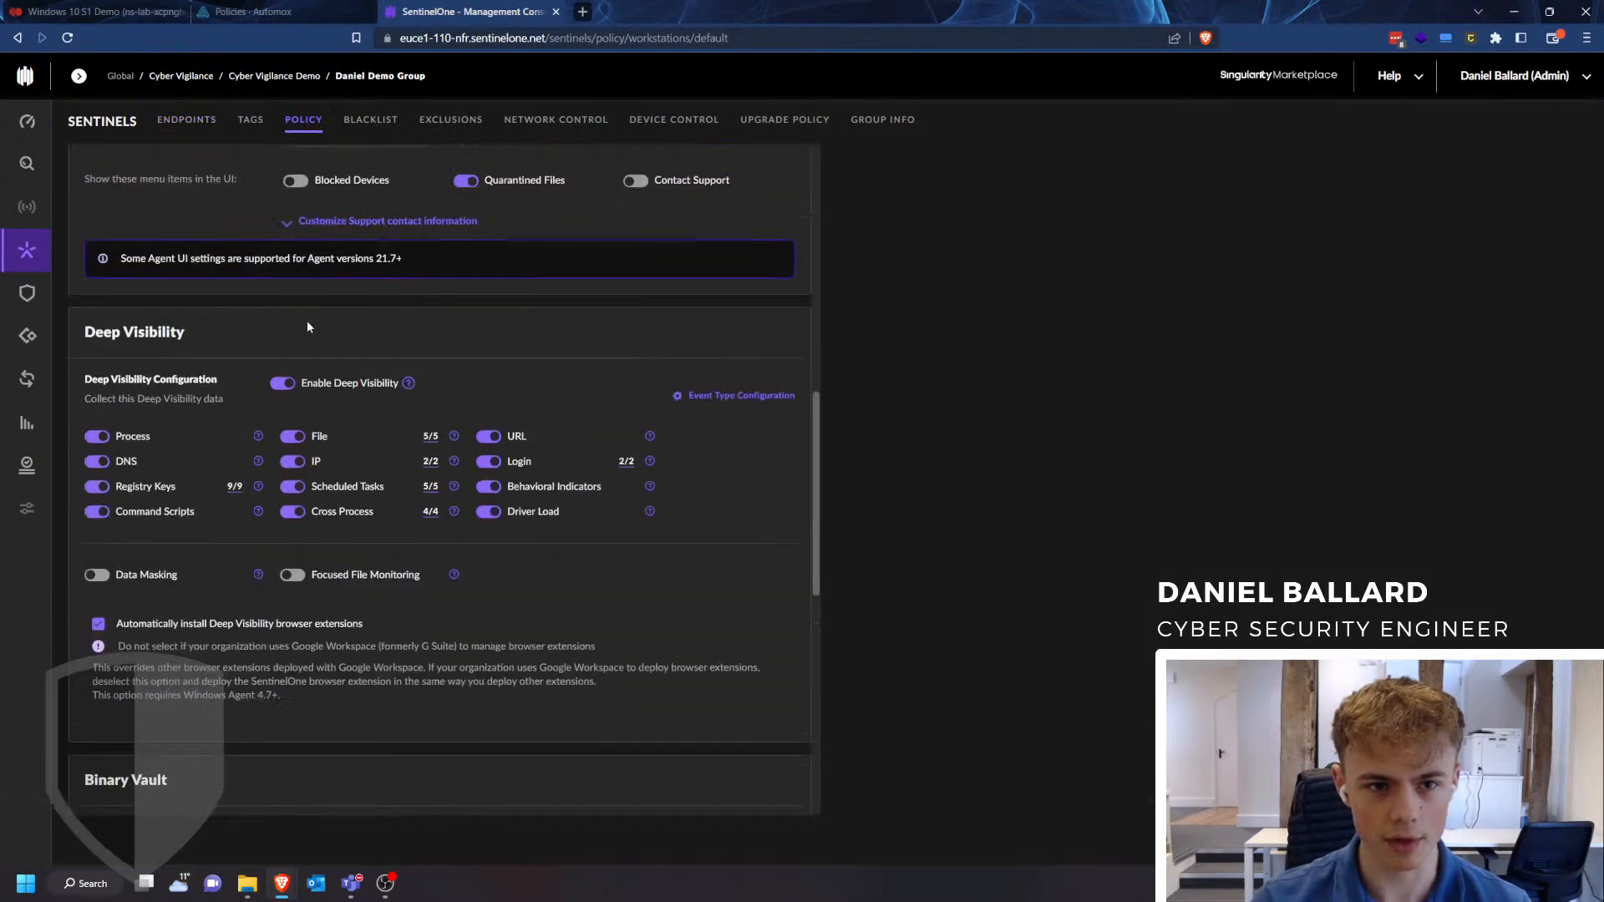
pyautogui.click(273, 12)
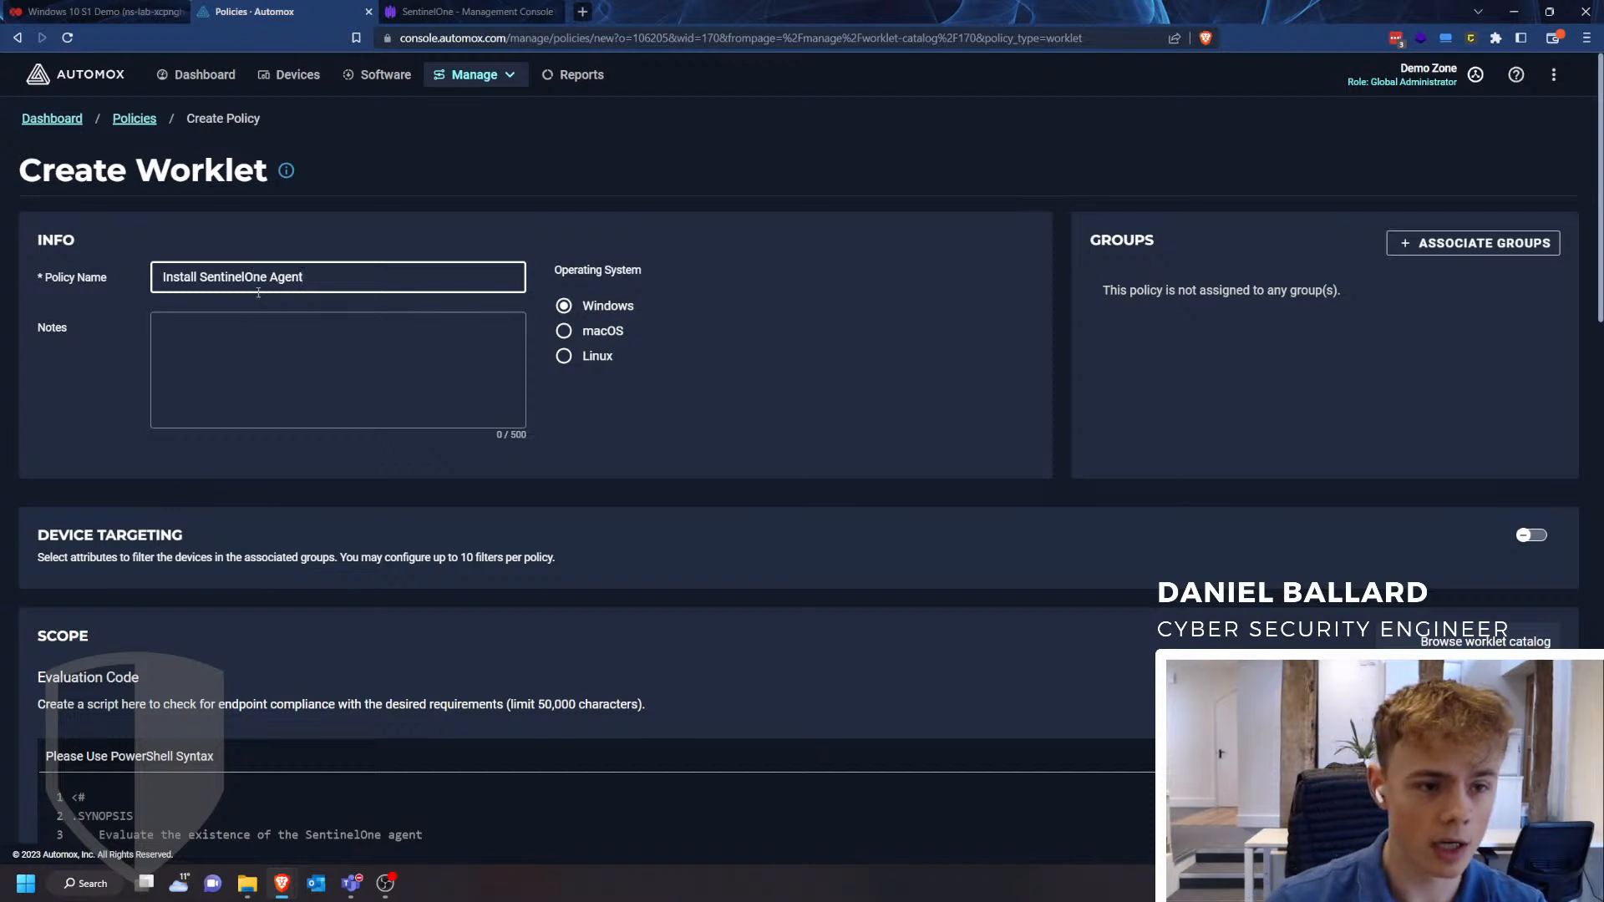
# - Enter "Techie Tuesdays" as the notes for the Install SentinelOne Agent policy
pyautogui.click(174, 333)
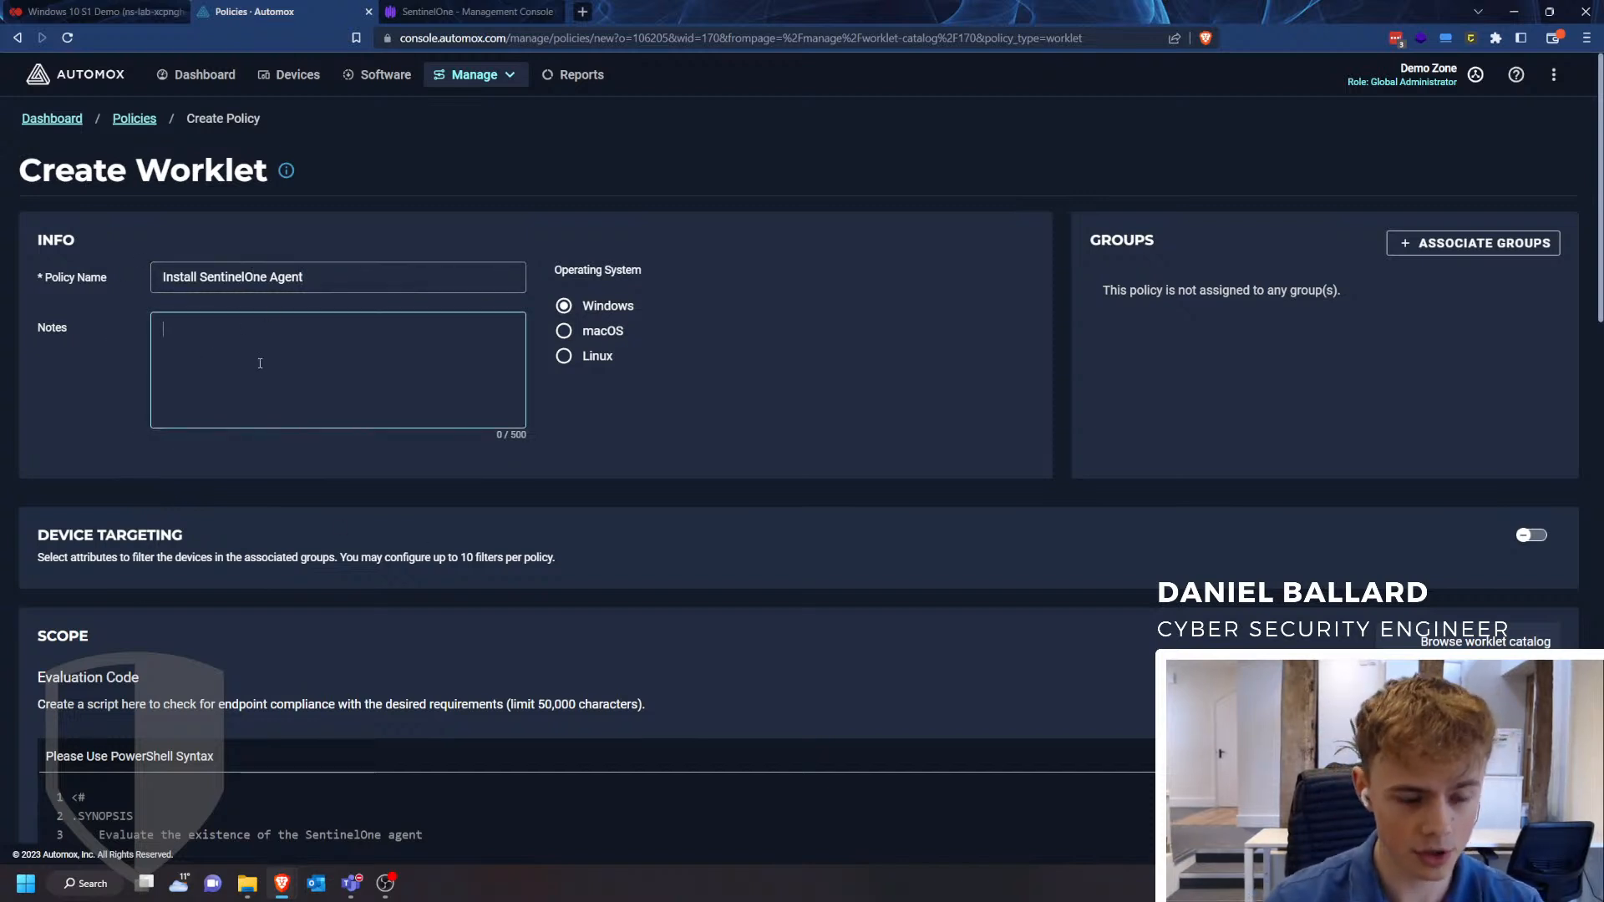
pyautogui.write('Techie Tuesdays')
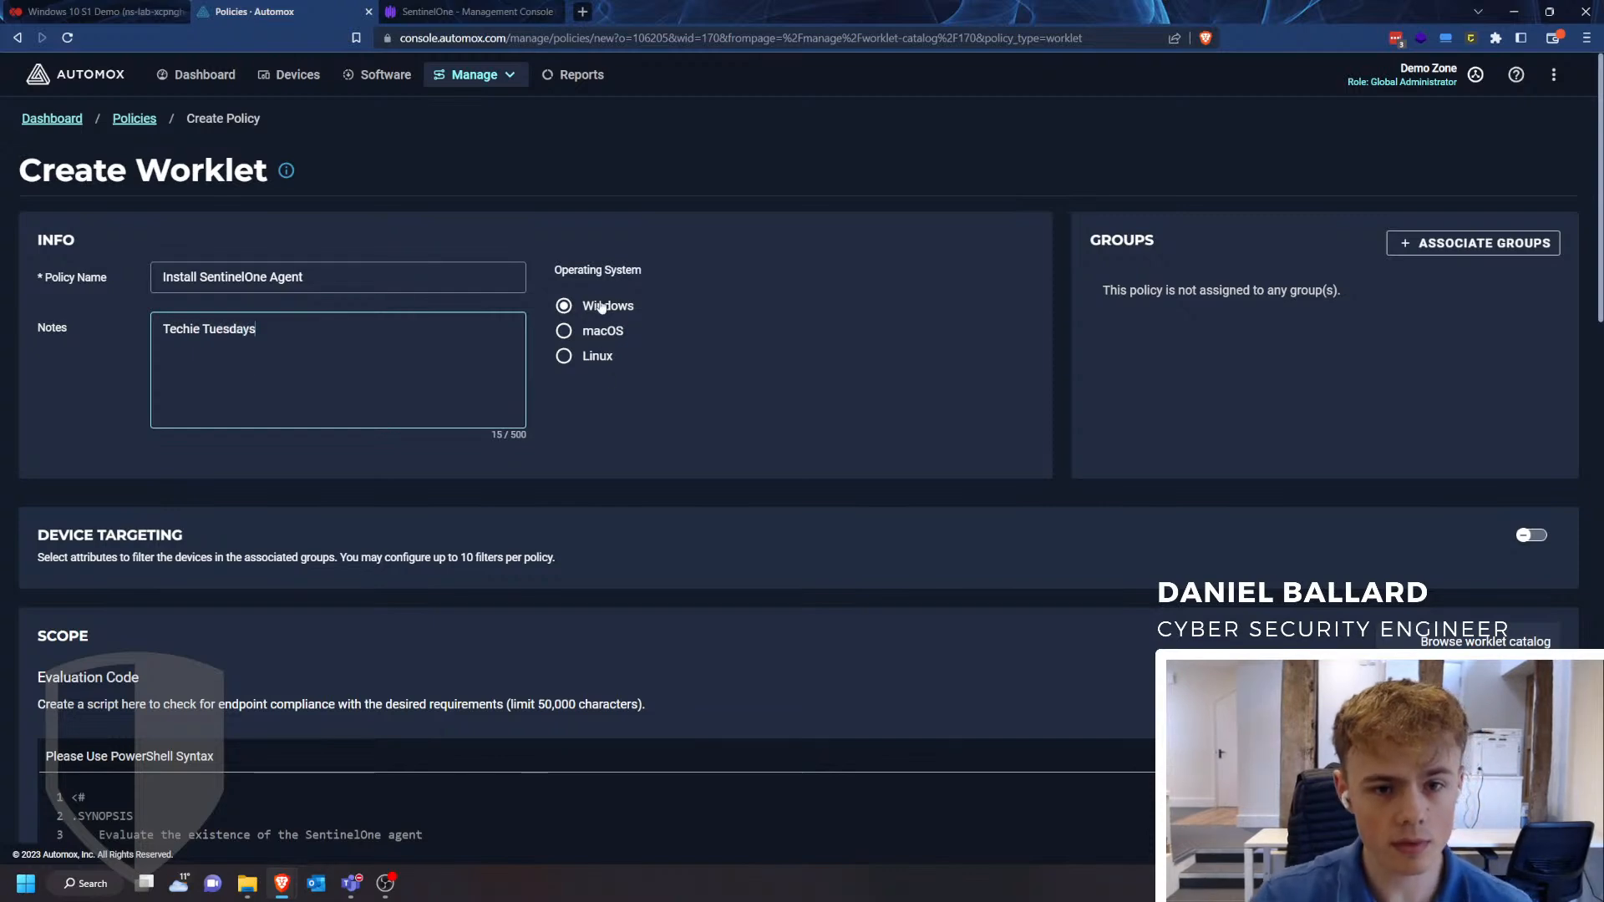
pyautogui.click(630, 473)
# - Examine the policy's evaluation script, the filename and site token variables in the remediation script, and the payload file restrictions
pyautogui.scroll(-3, 630, 473)
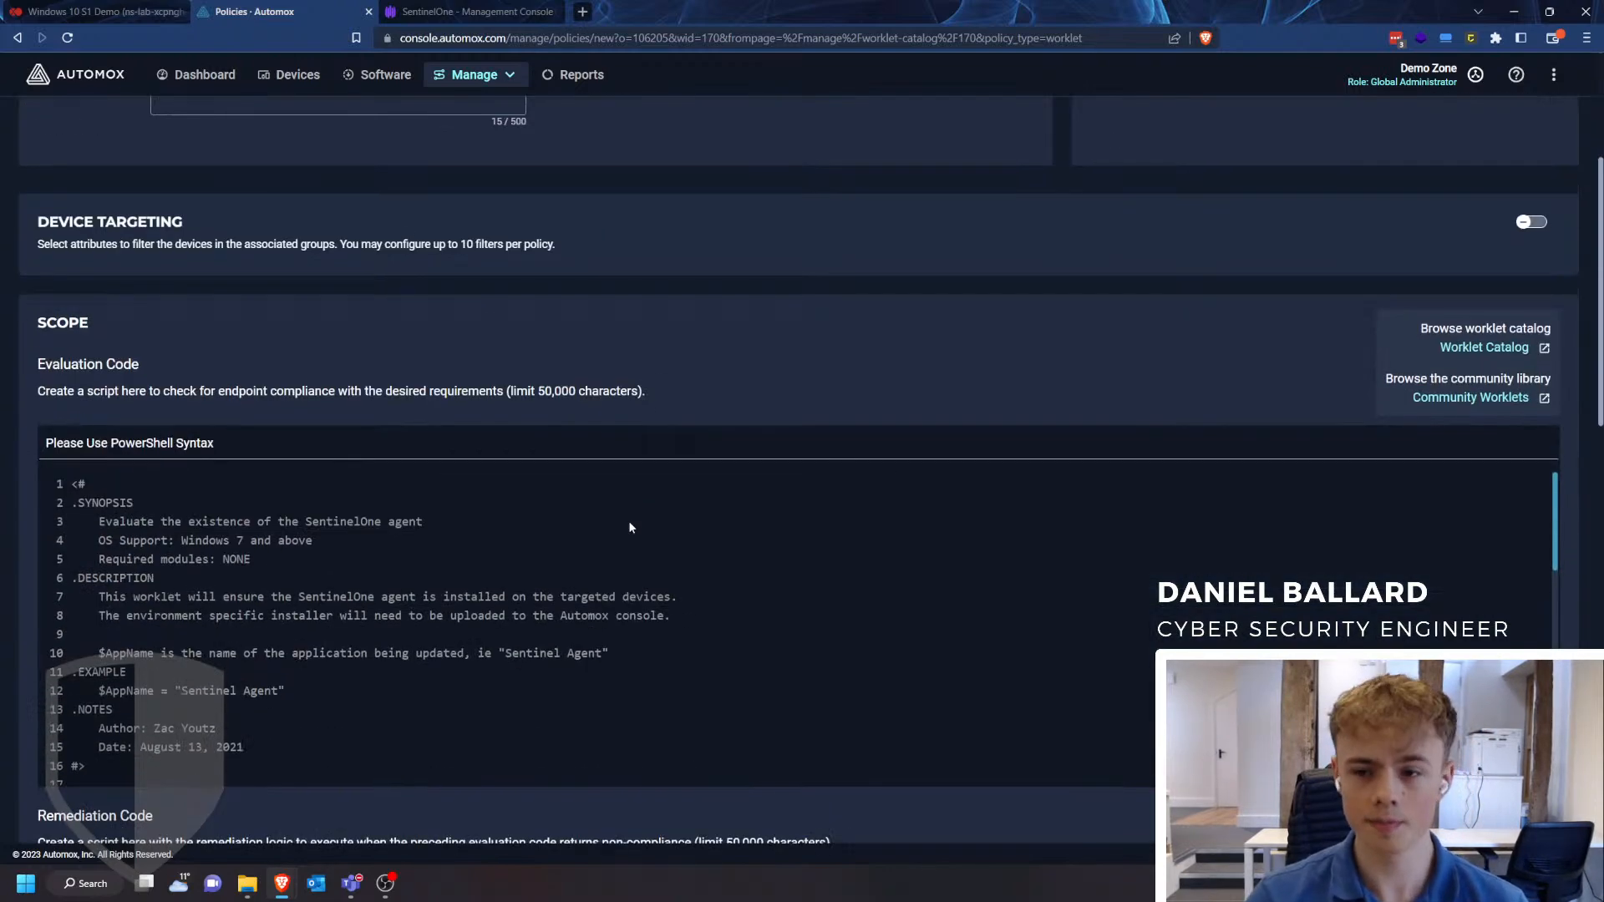
pyautogui.scroll(-2, 2, 431)
pyautogui.scroll(-4, 204, 413)
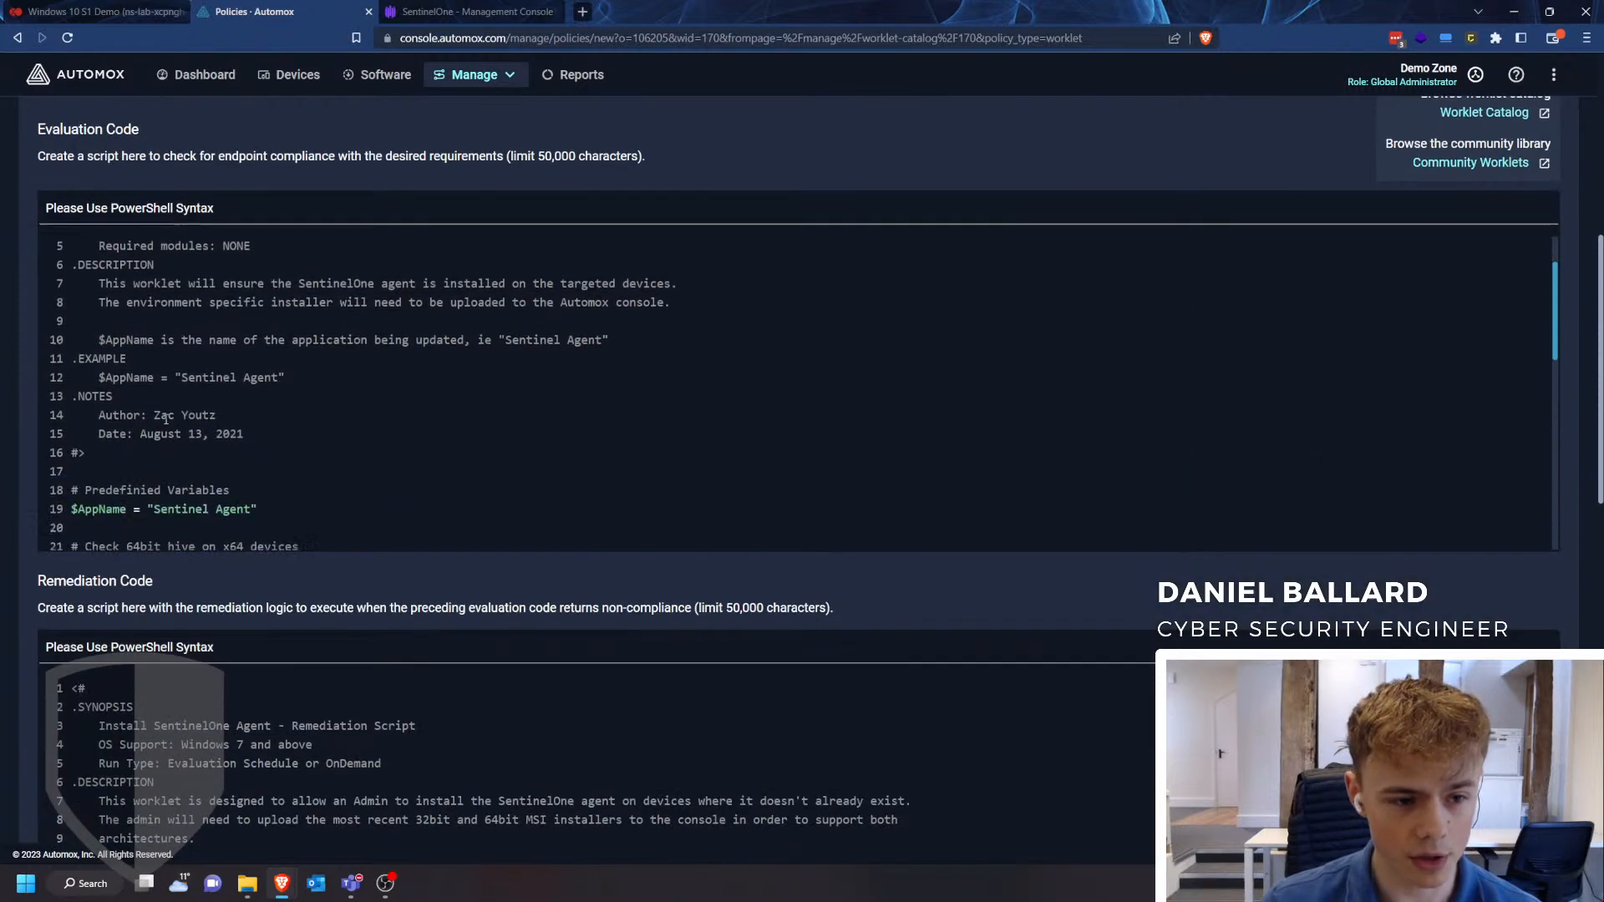
pyautogui.scroll(-5, 204, 414)
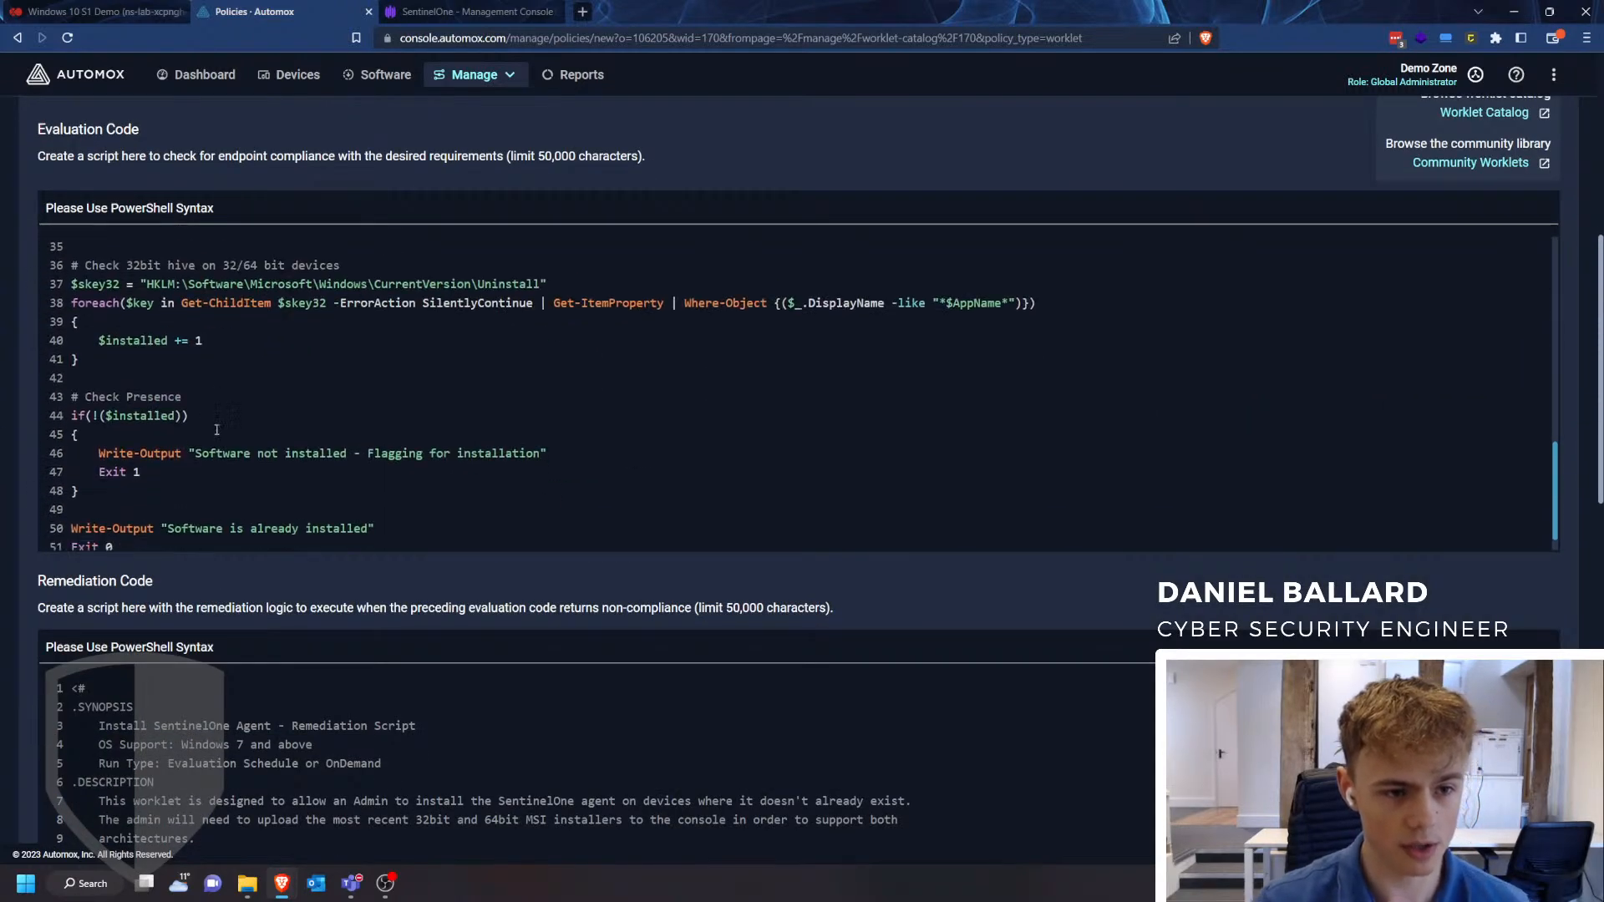
pyautogui.scroll(-3, 2, 526)
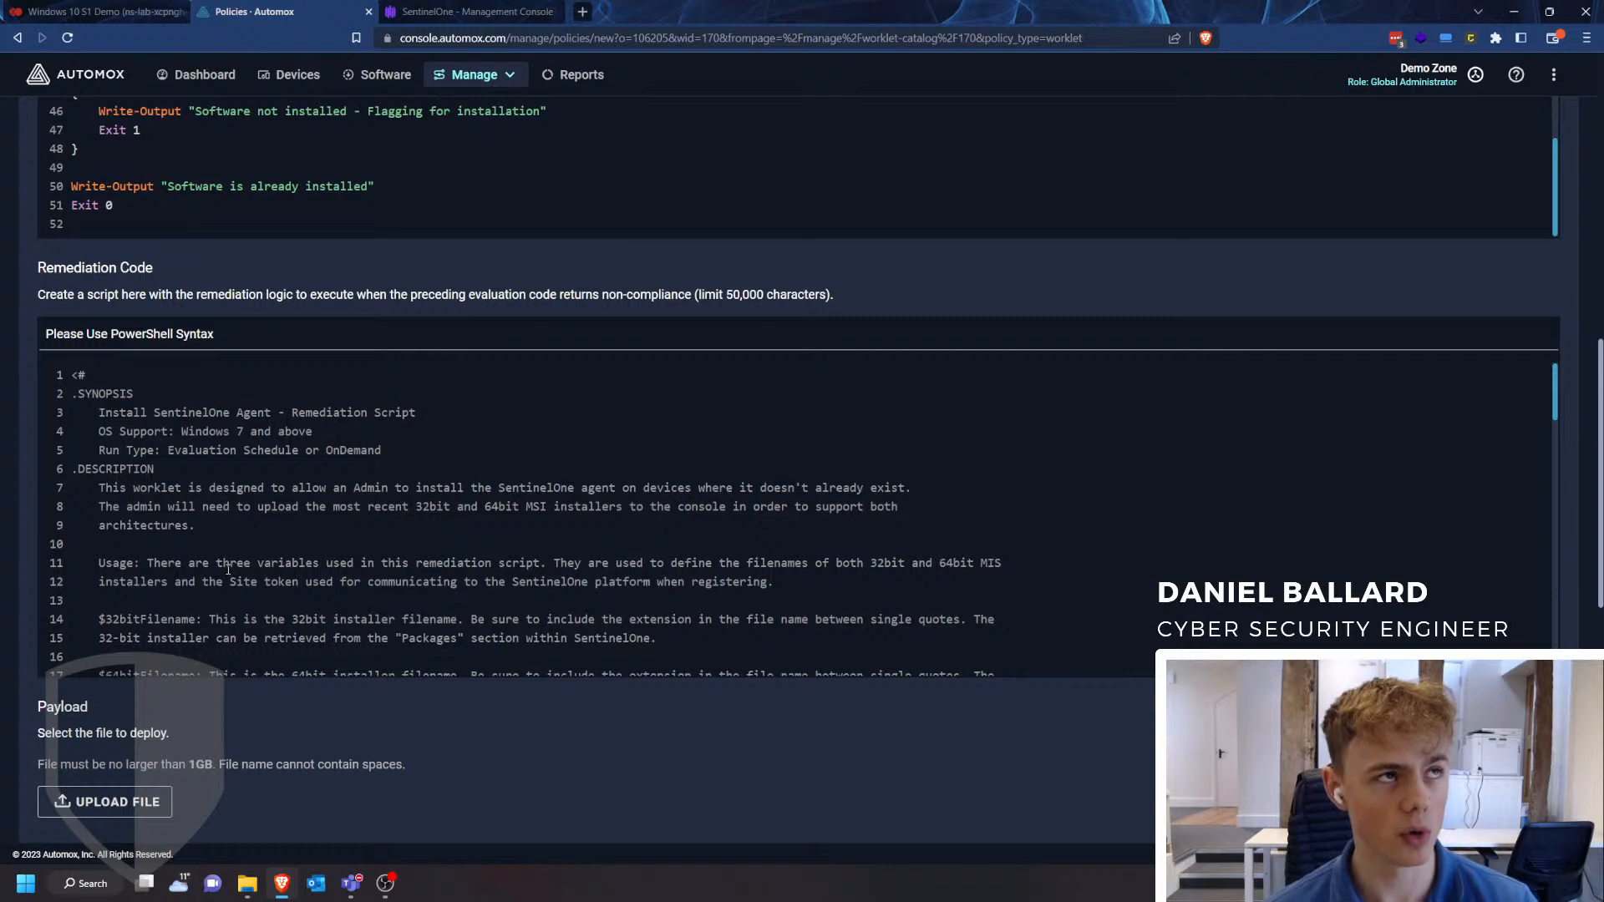
pyautogui.scroll(-5, 217, 558)
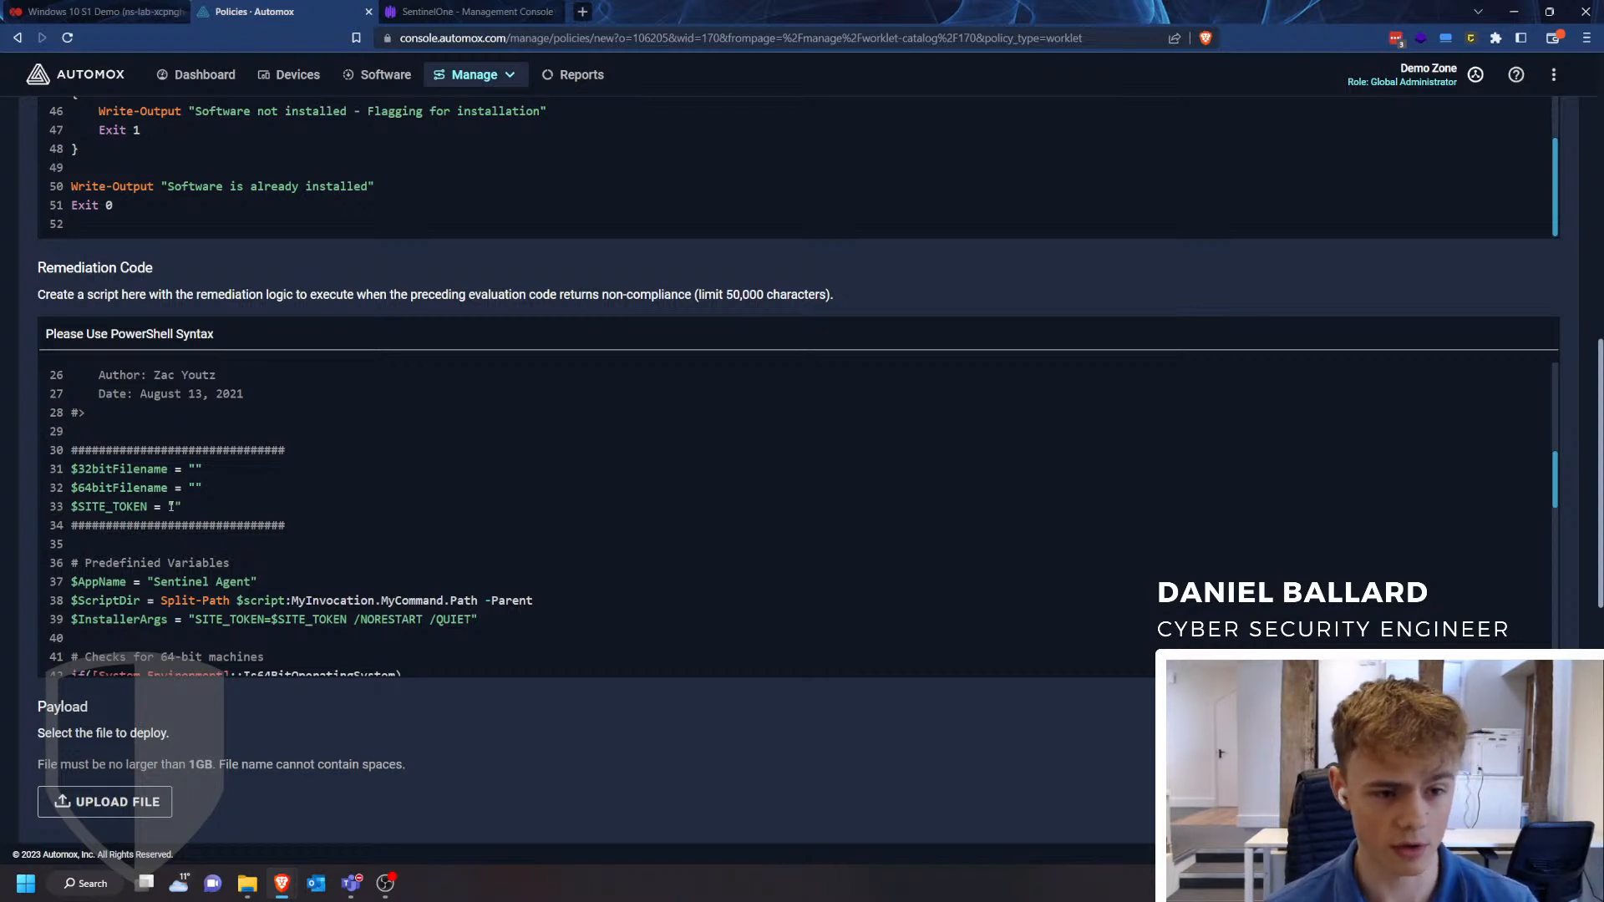
pyautogui.scroll(-2, 269, 739)
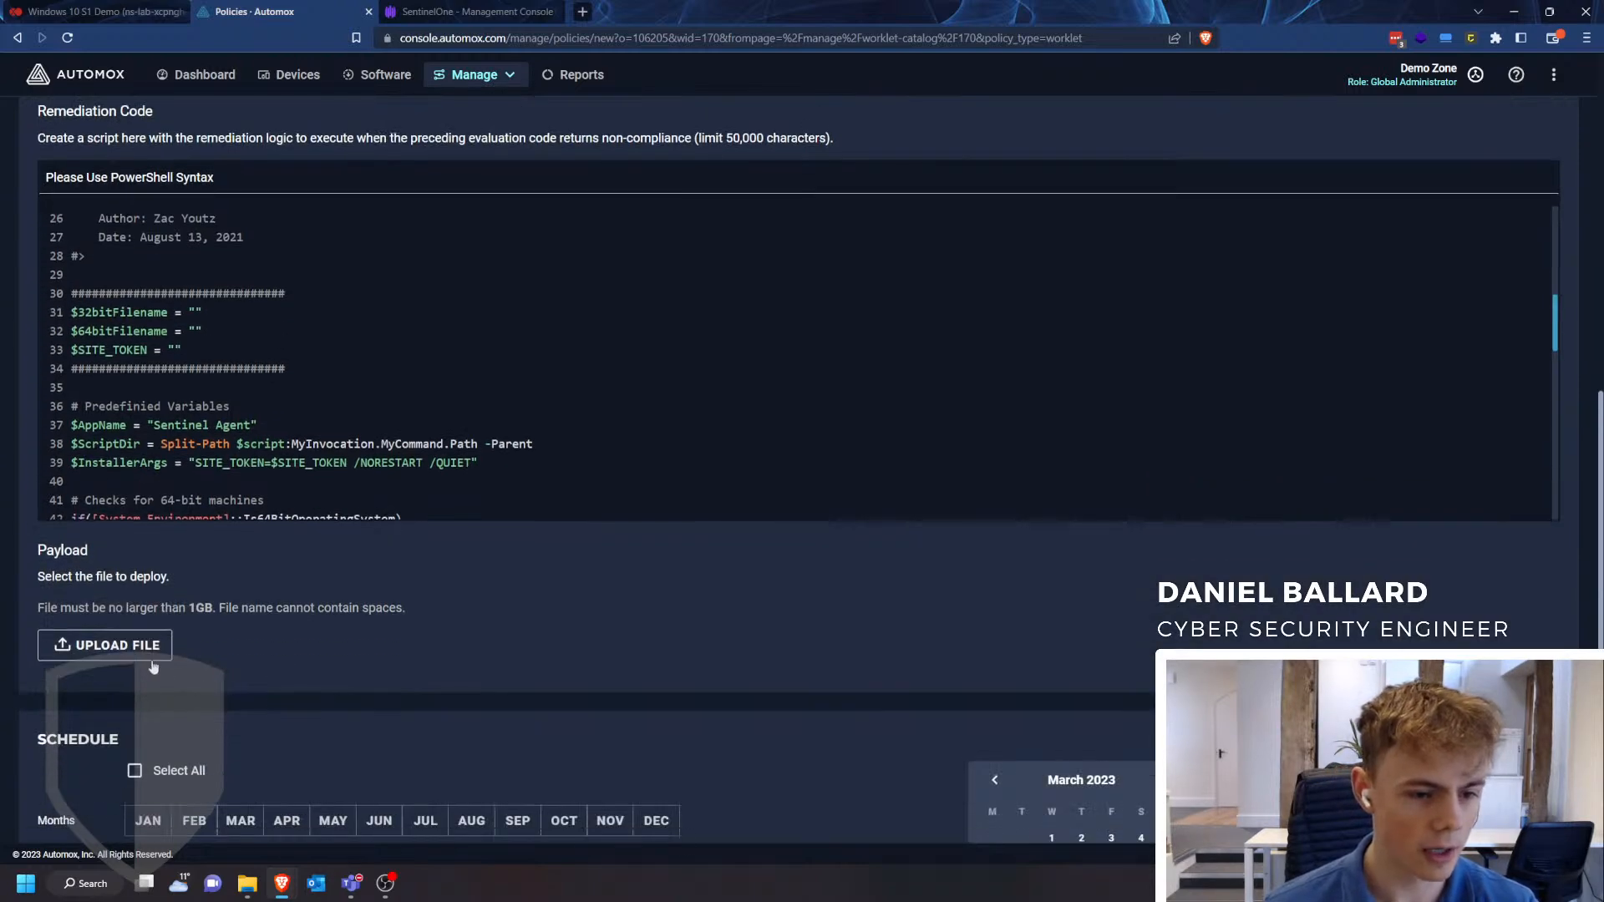
pyautogui.moveTo(52, 603); pyautogui.dragTo(287, 609)
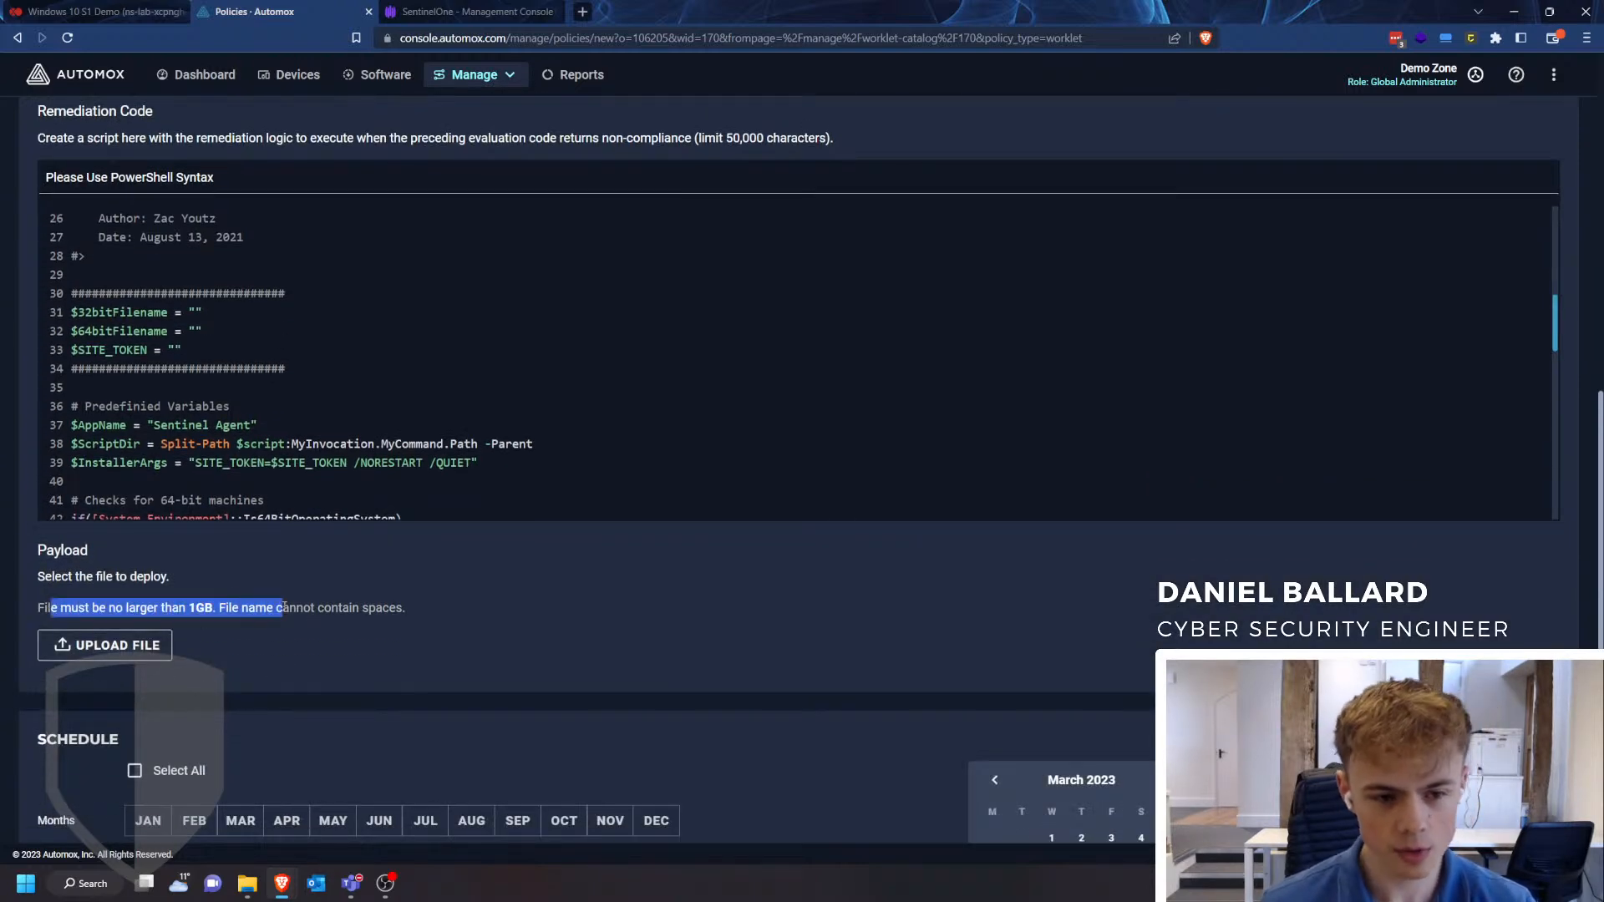
pyautogui.click(292, 628)
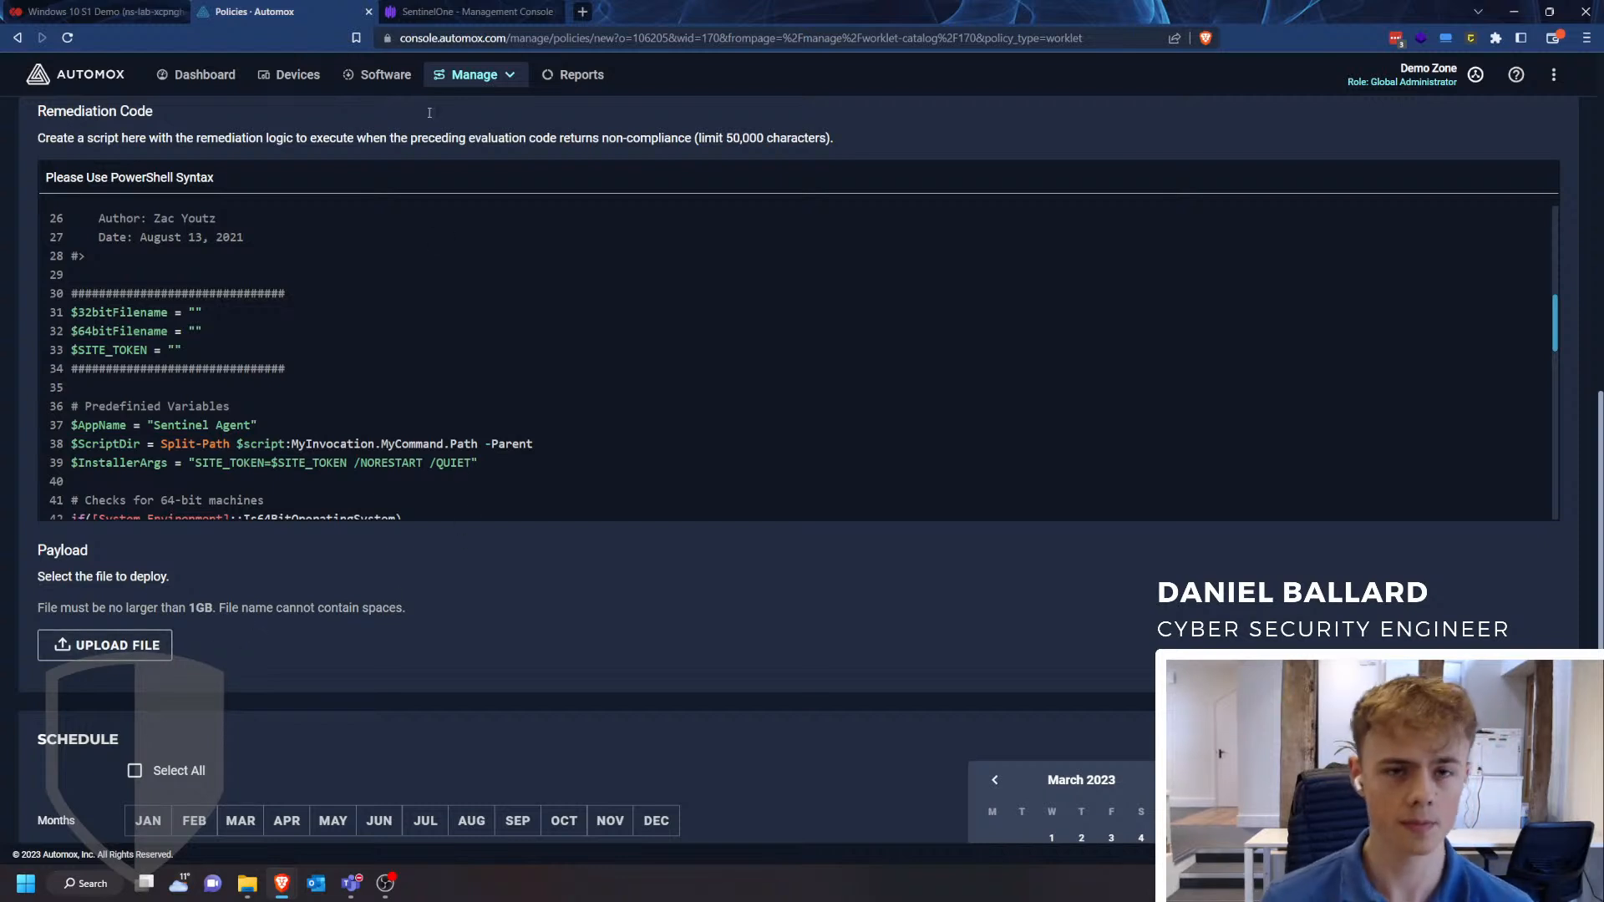
# - Switch to the SentinelOne console and view the site token and agent packages of the Cyber Vigilance Demo site
pyautogui.click(447, 15)
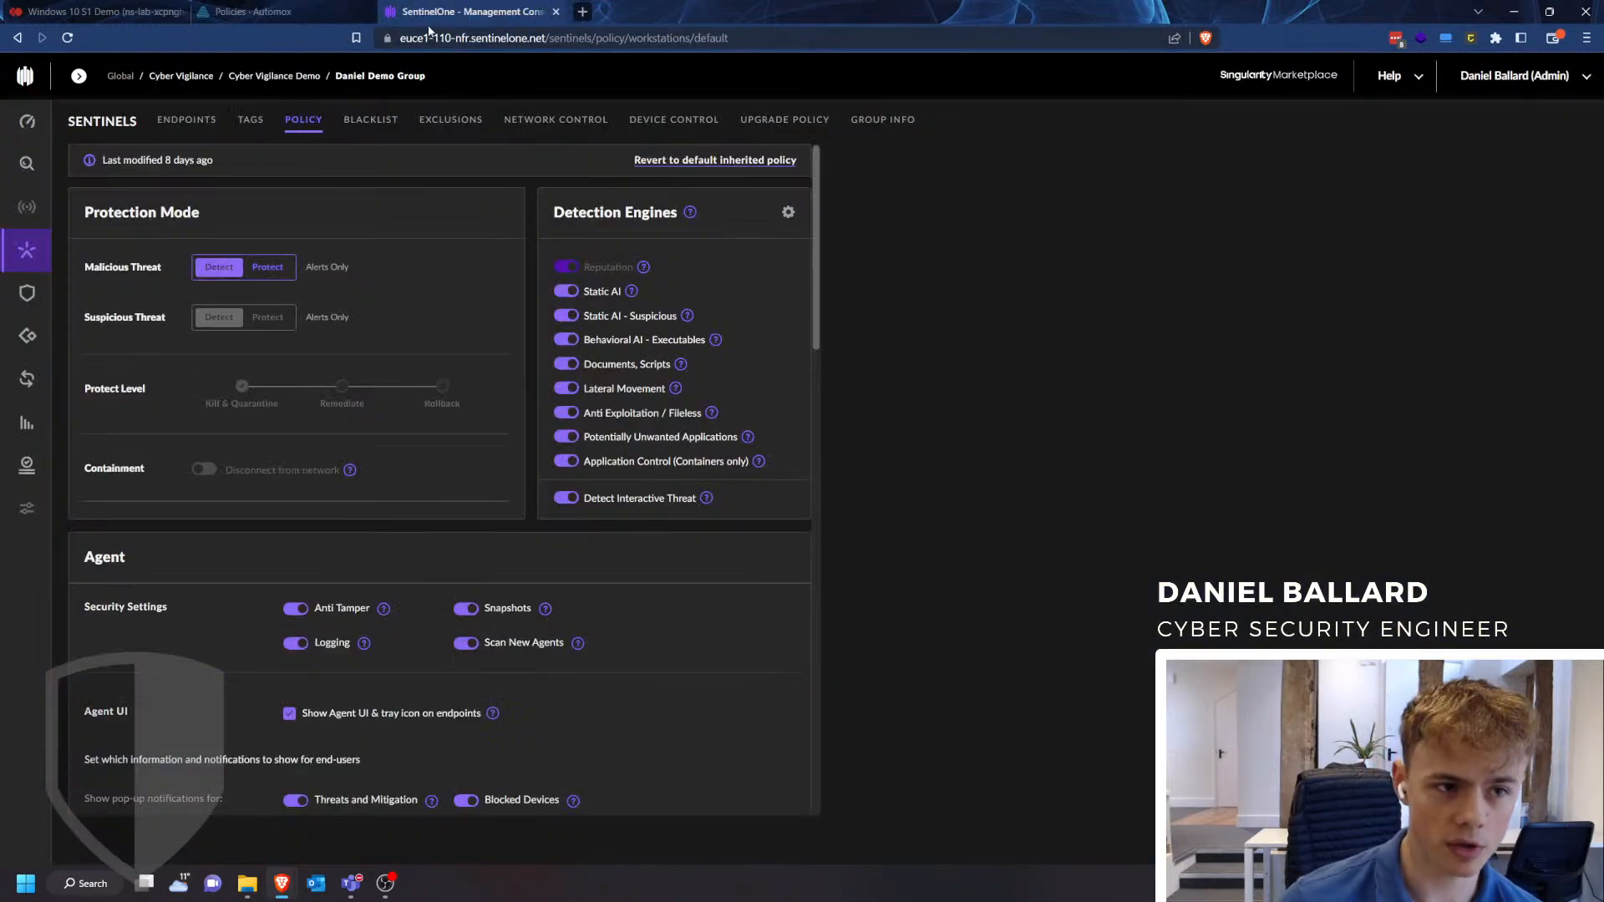
pyautogui.click(20, 261)
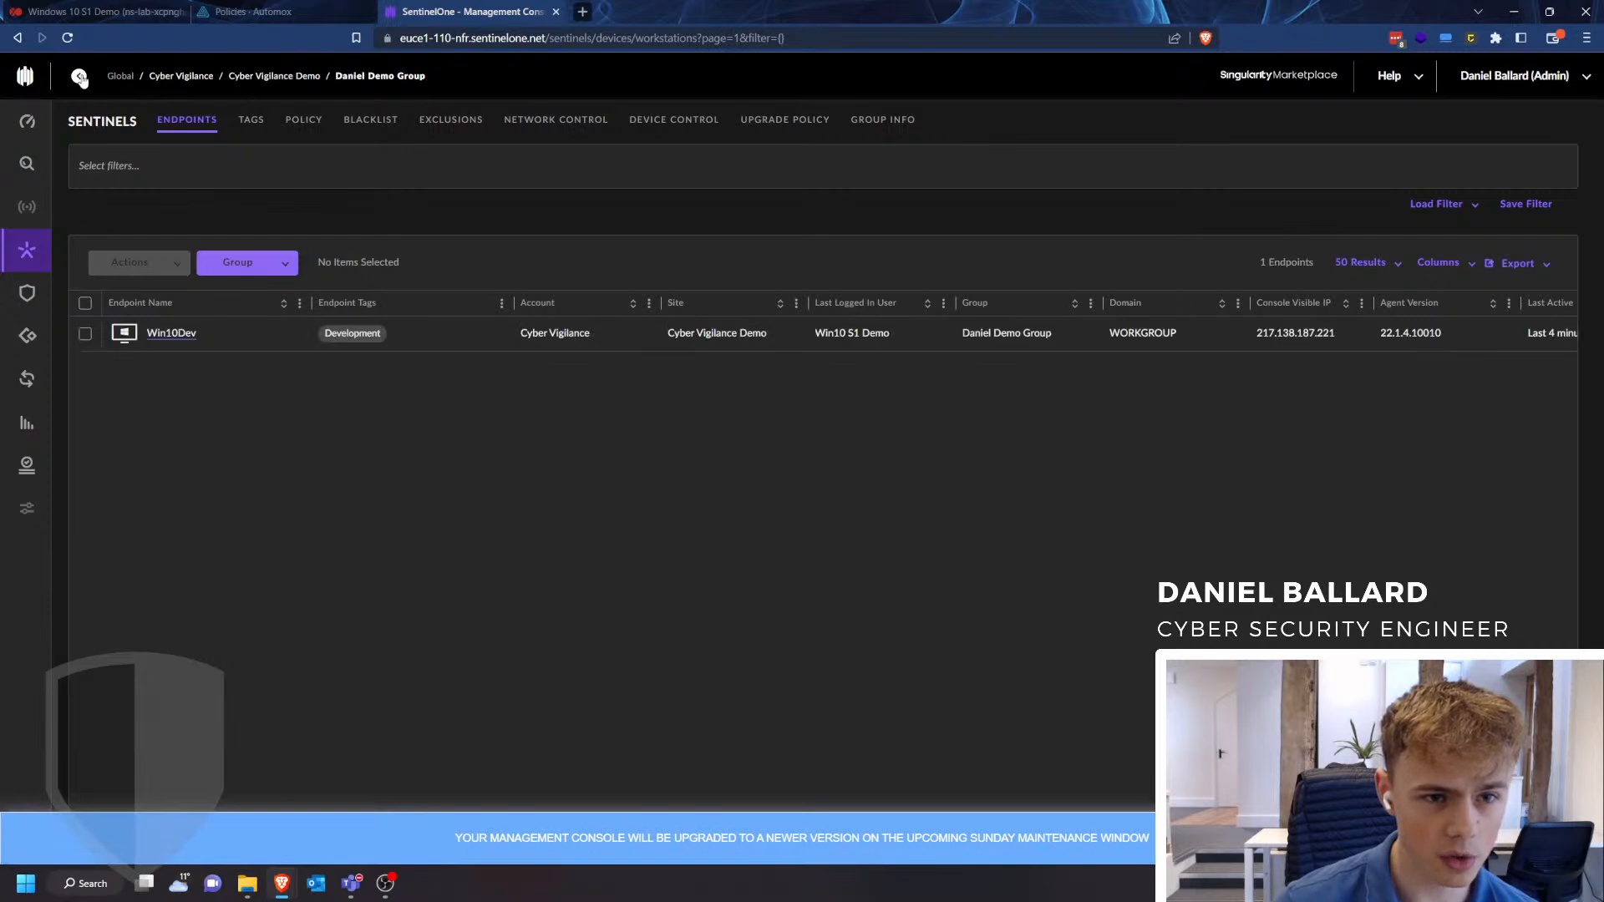
pyautogui.click(79, 76)
pyautogui.click(144, 195)
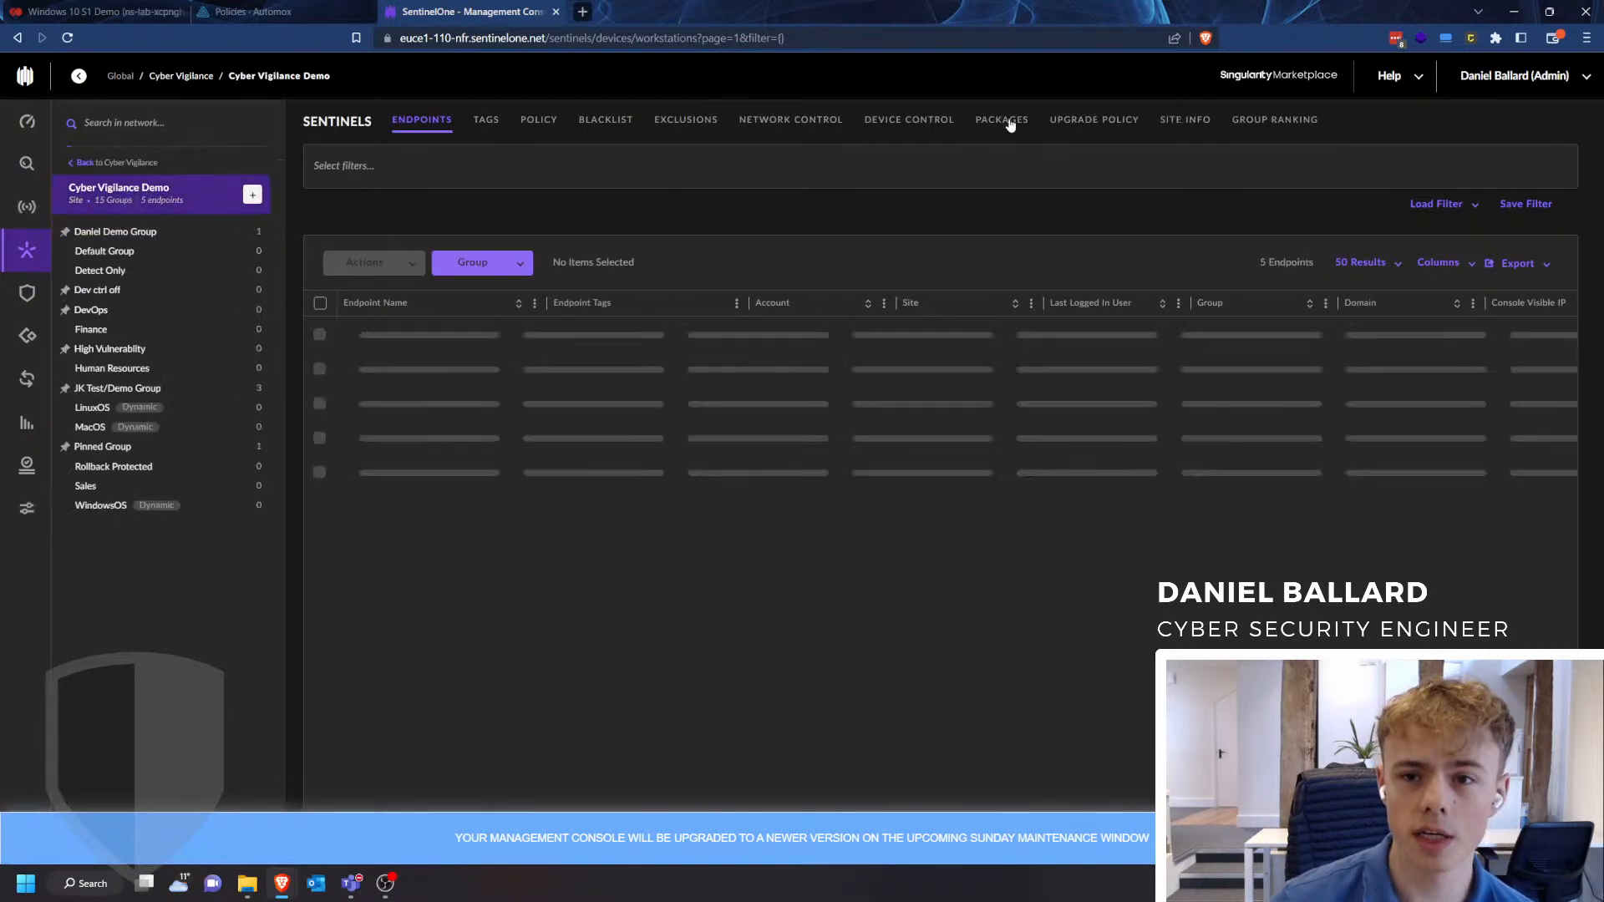
pyautogui.click(1000, 132)
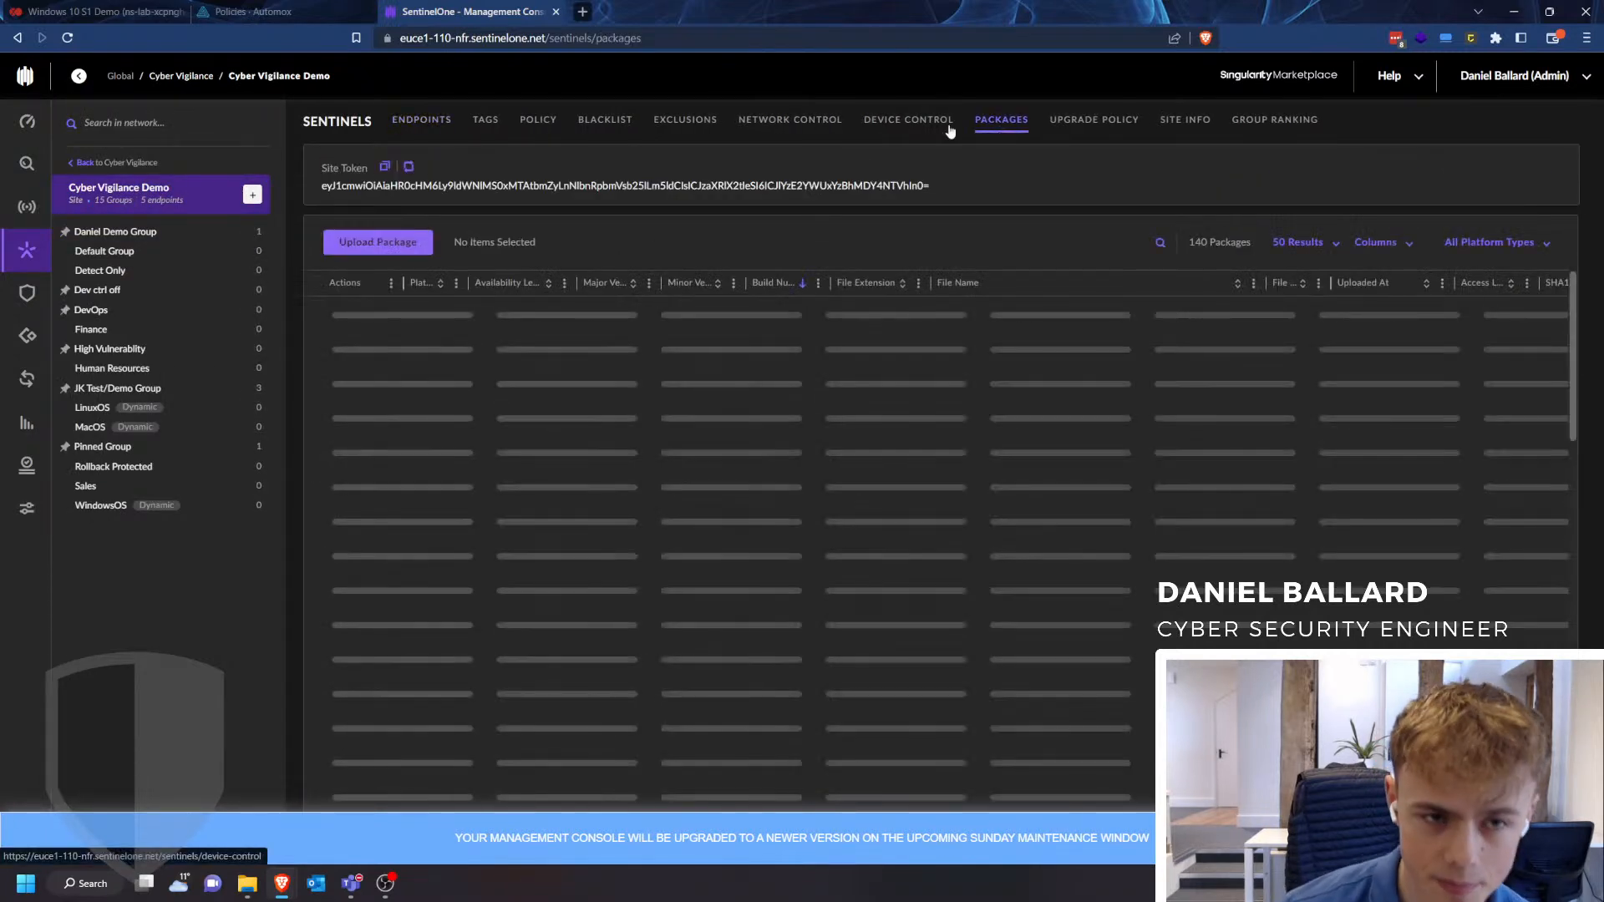
pyautogui.moveTo(327, 189); pyautogui.dragTo(986, 190)
pyautogui.click(986, 190)
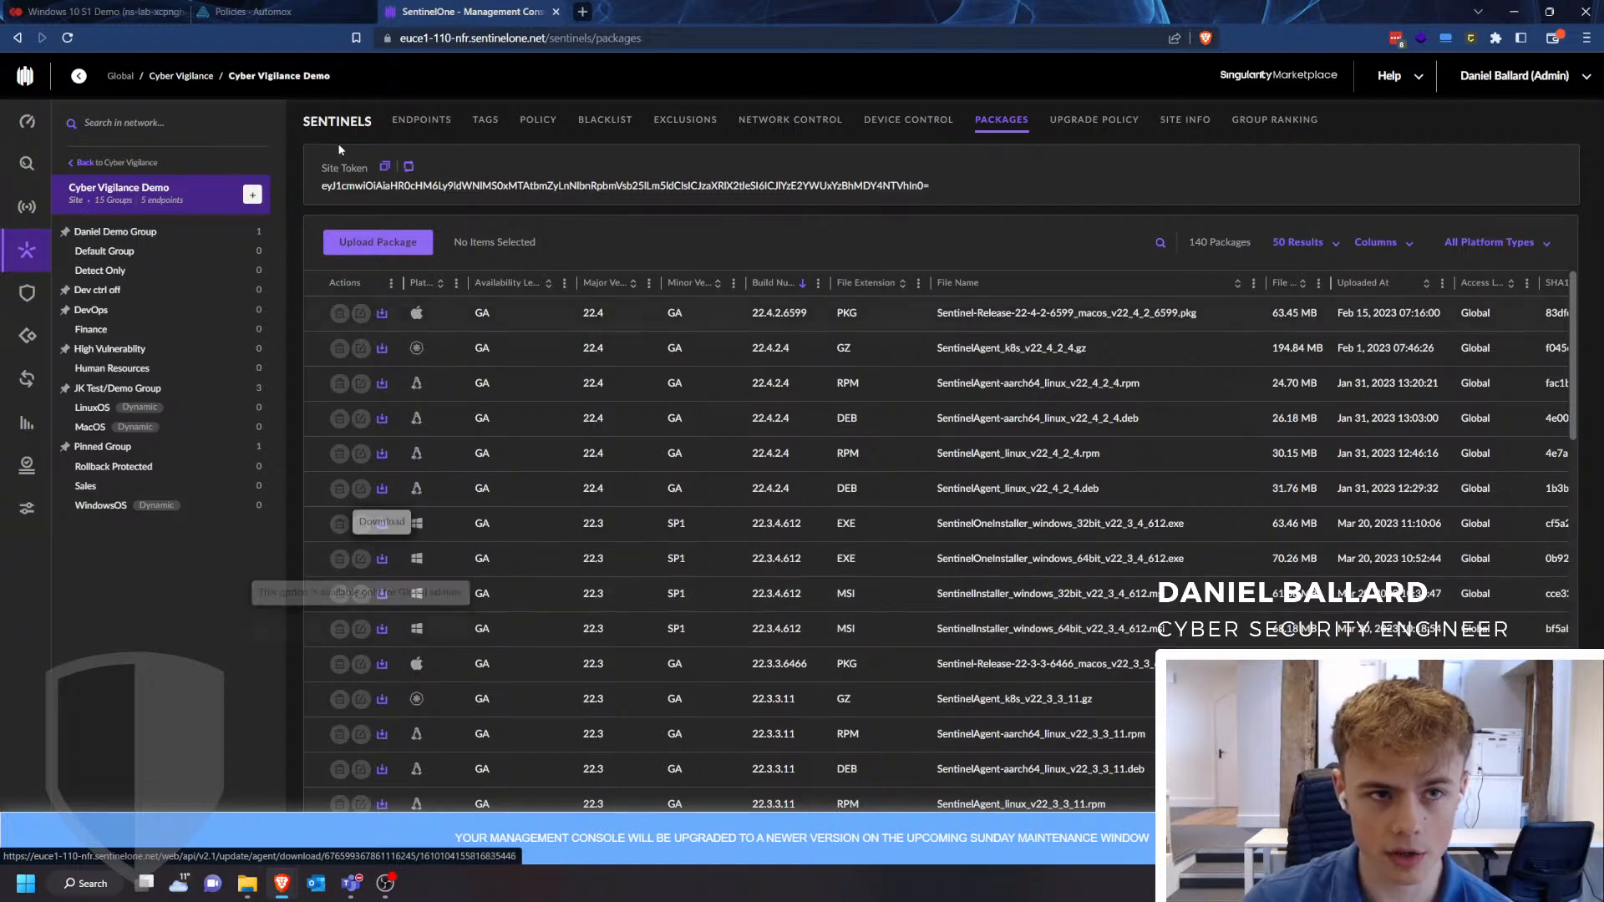
# - Return to the Automox policy form and inspect the 32-bit and 64-bit filename variables in the remediation code
pyautogui.click(333, 10)
pyautogui.scroll(3, 2, 366)
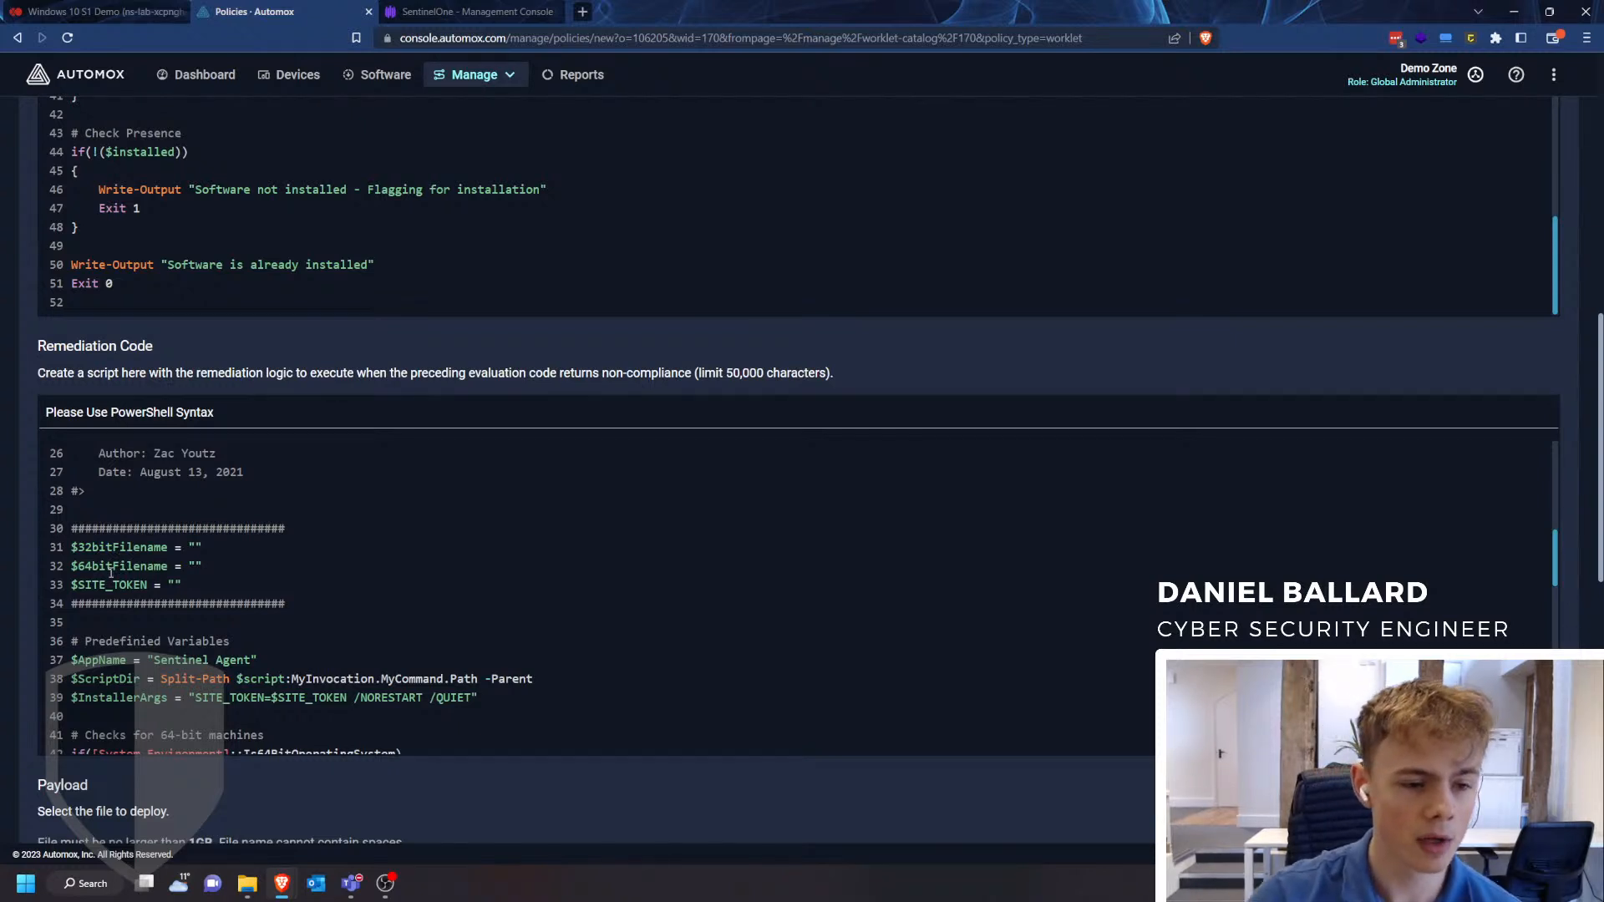
pyautogui.moveTo(72, 547); pyautogui.dragTo(203, 548)
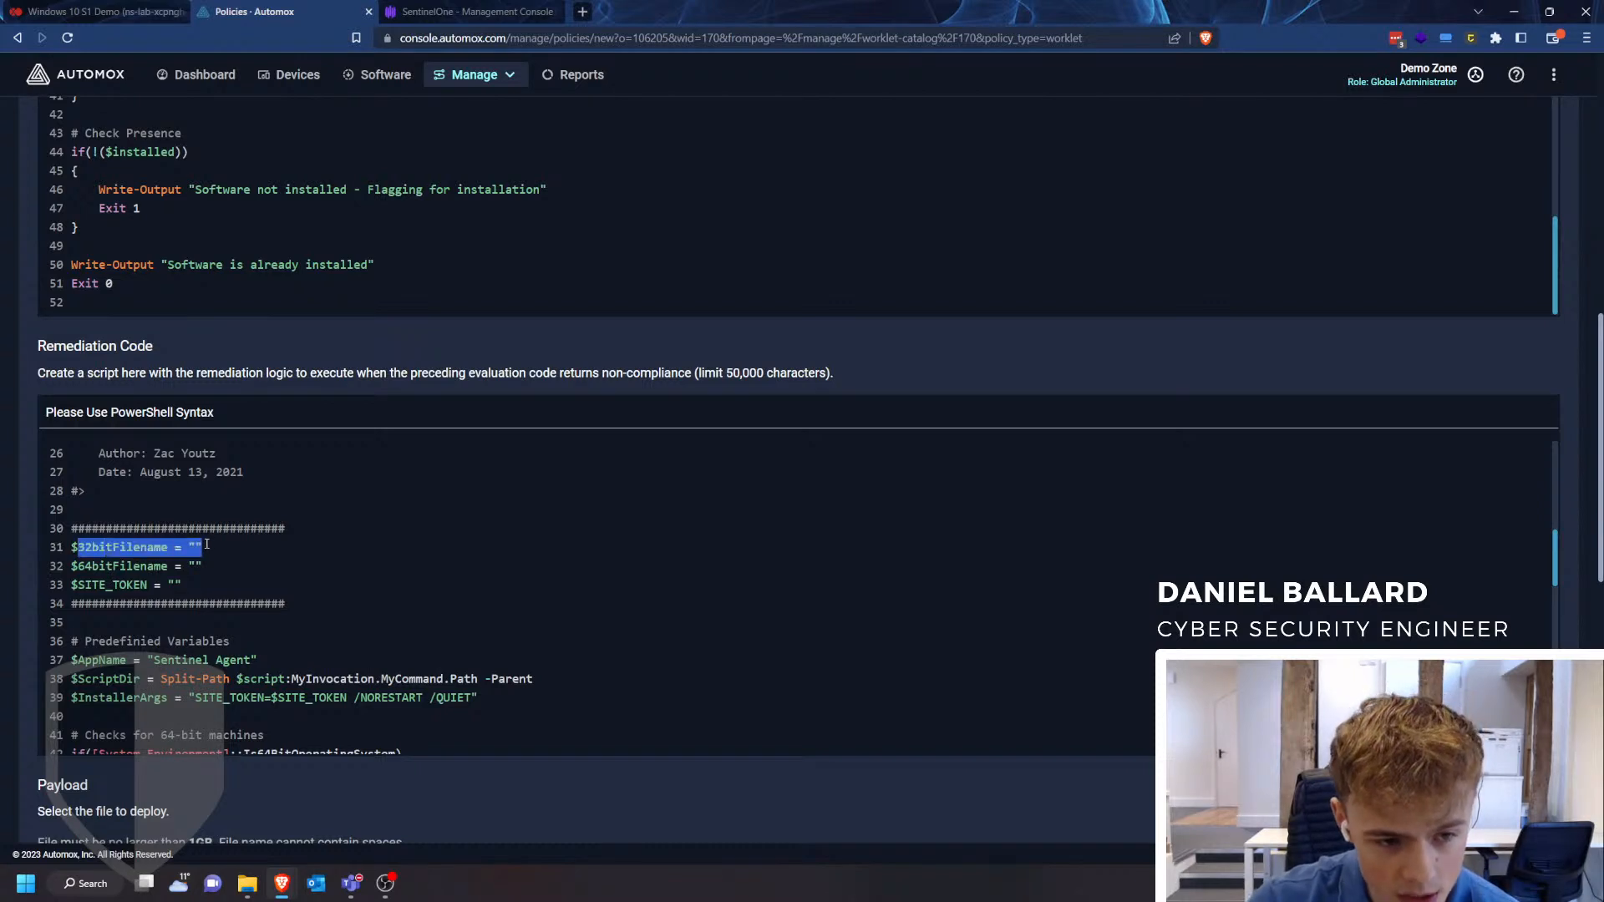
pyautogui.click(194, 548)
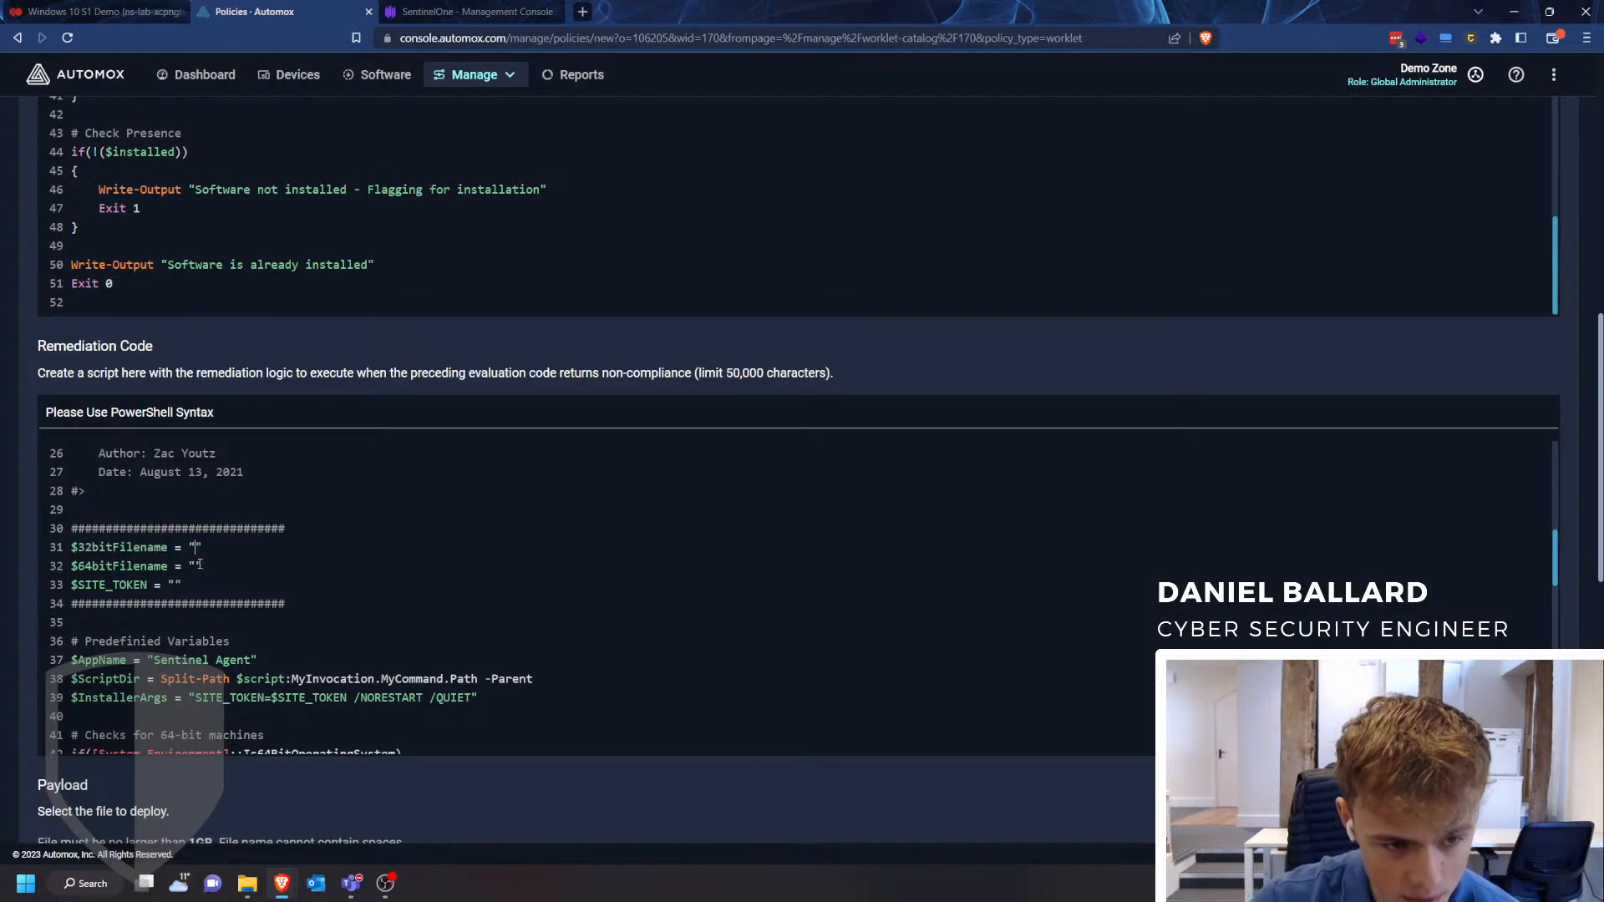
pyautogui.click(195, 565)
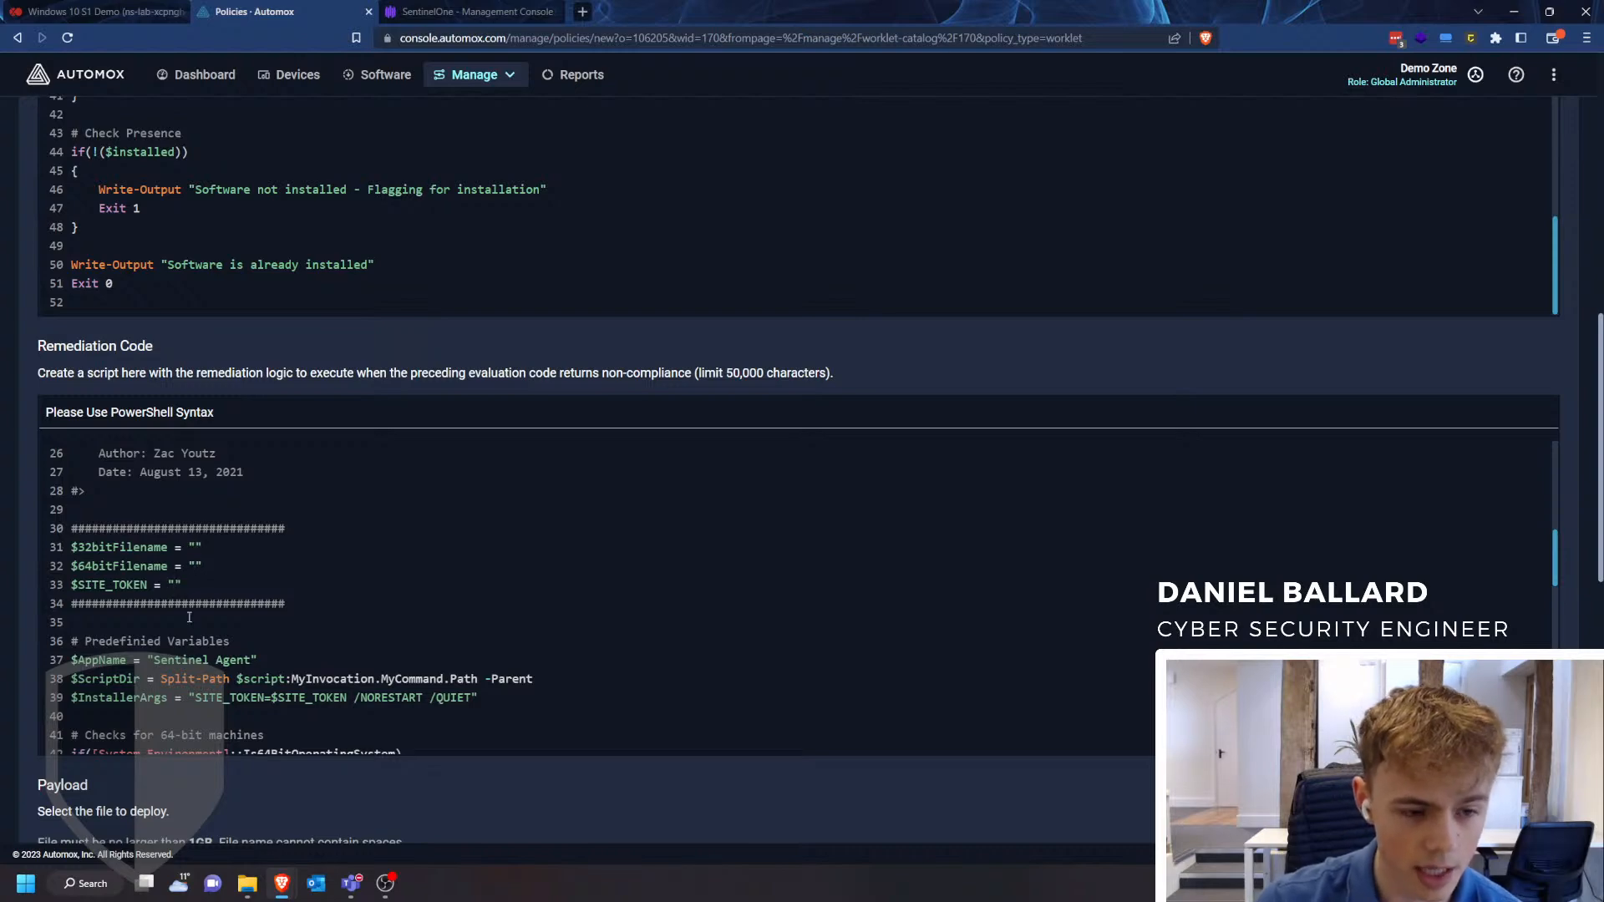
pyautogui.click(382, 8)
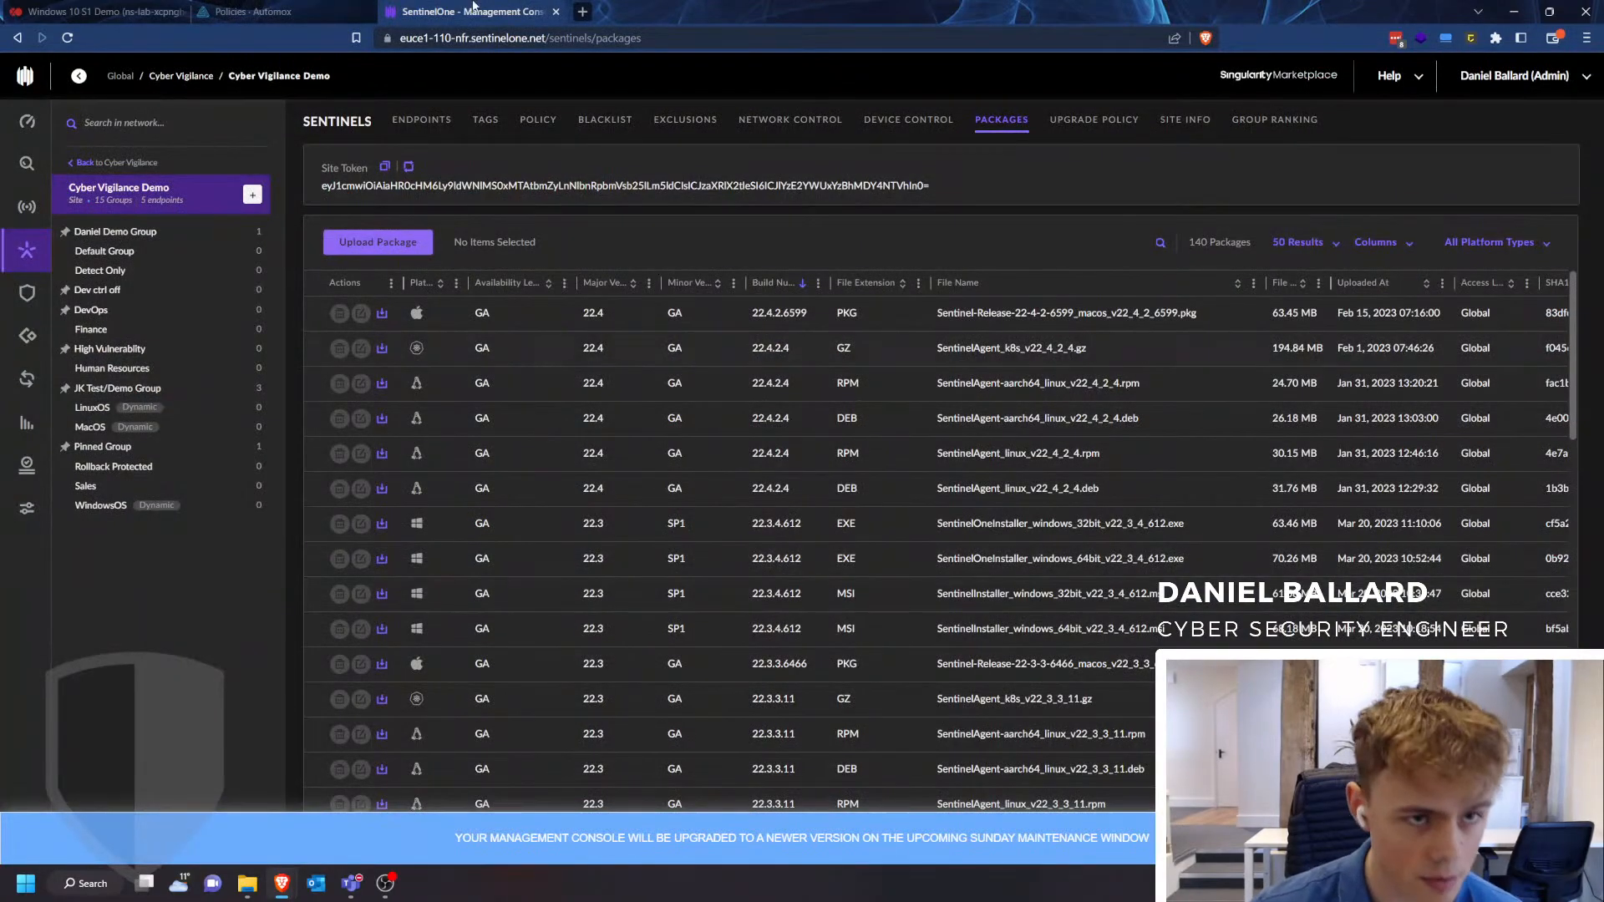
# - Upload SentinelInstaller_windows_32bit_v22_3_4_612.msi from Downloads as a payload file of the Automox policy
pyautogui.click(250, 12)
pyautogui.scroll(-3, 96, 580)
pyautogui.click(95, 576)
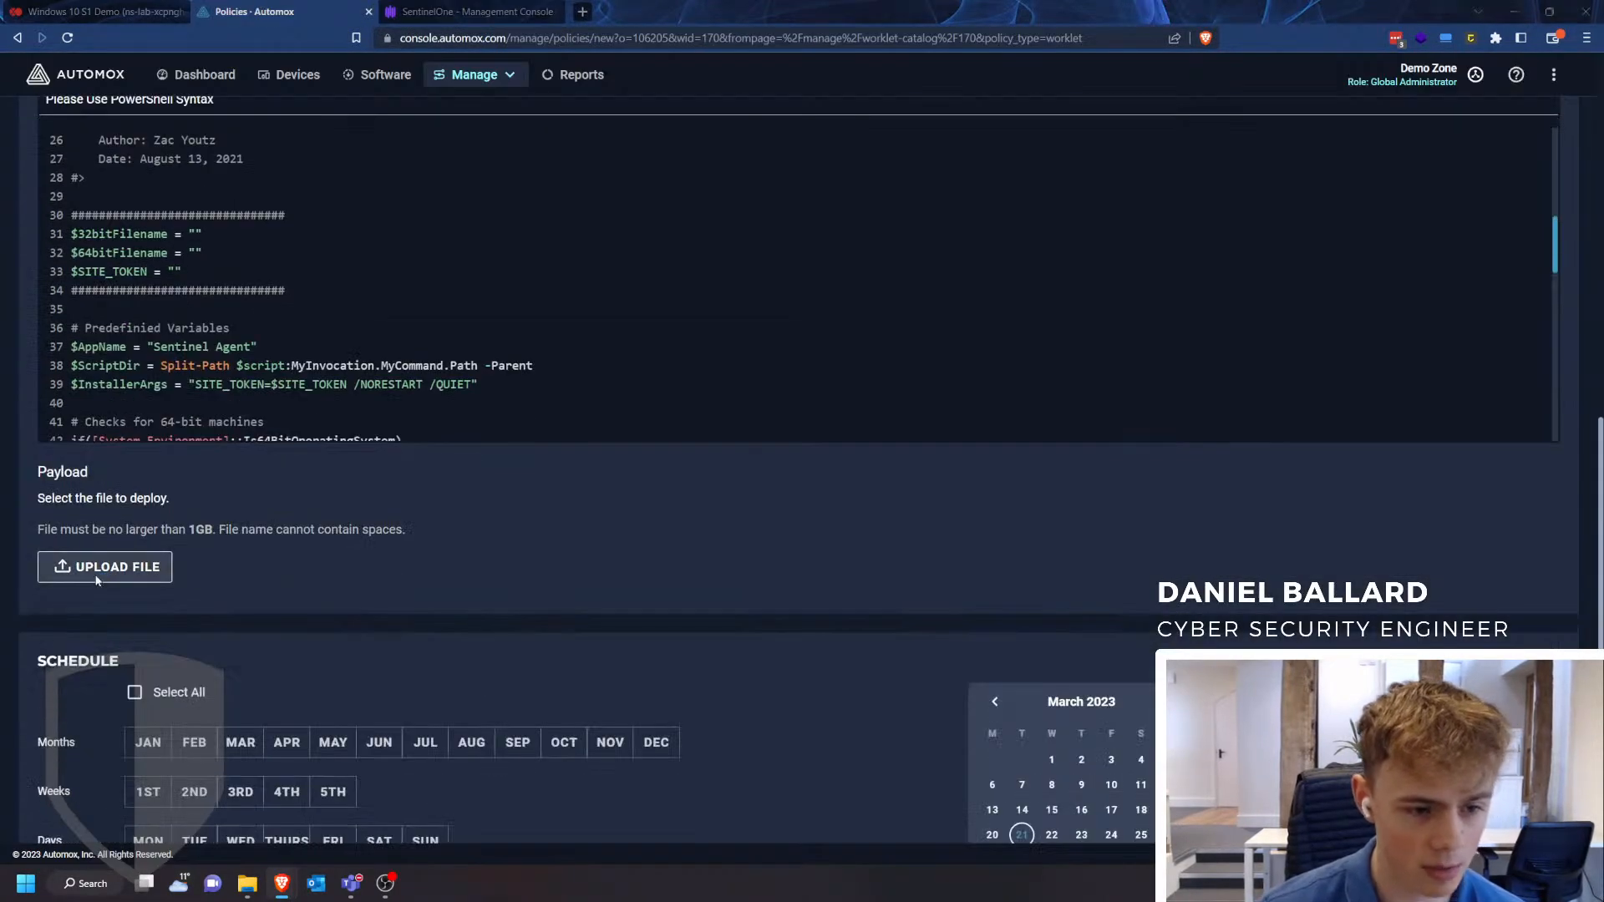
pyautogui.scroll(-3, 278, 252)
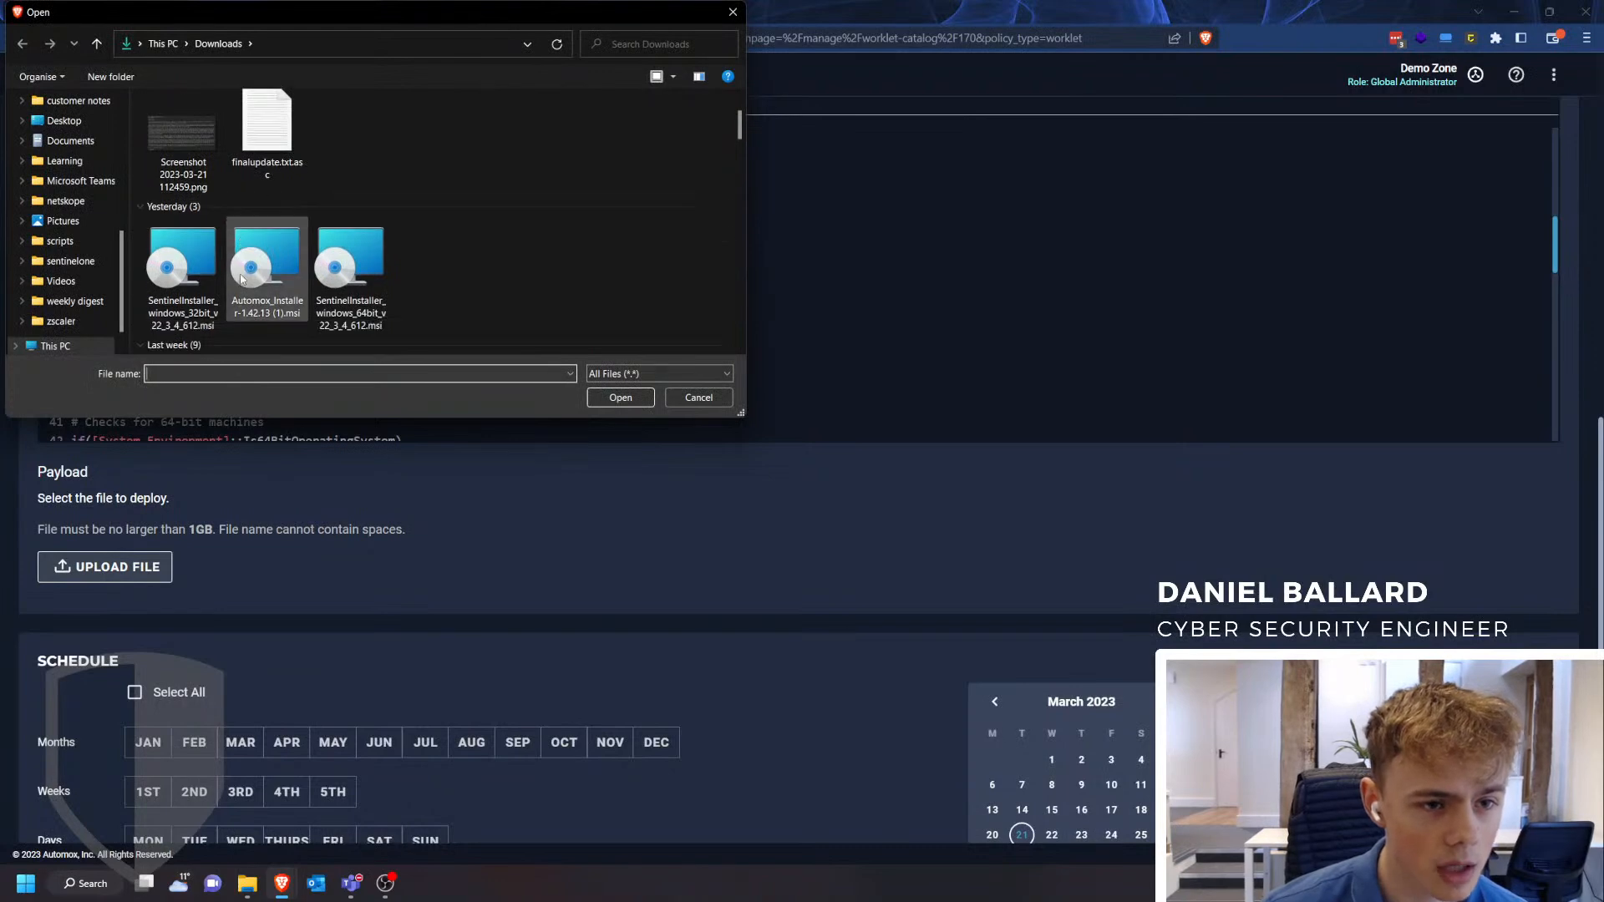
pyautogui.click(193, 147)
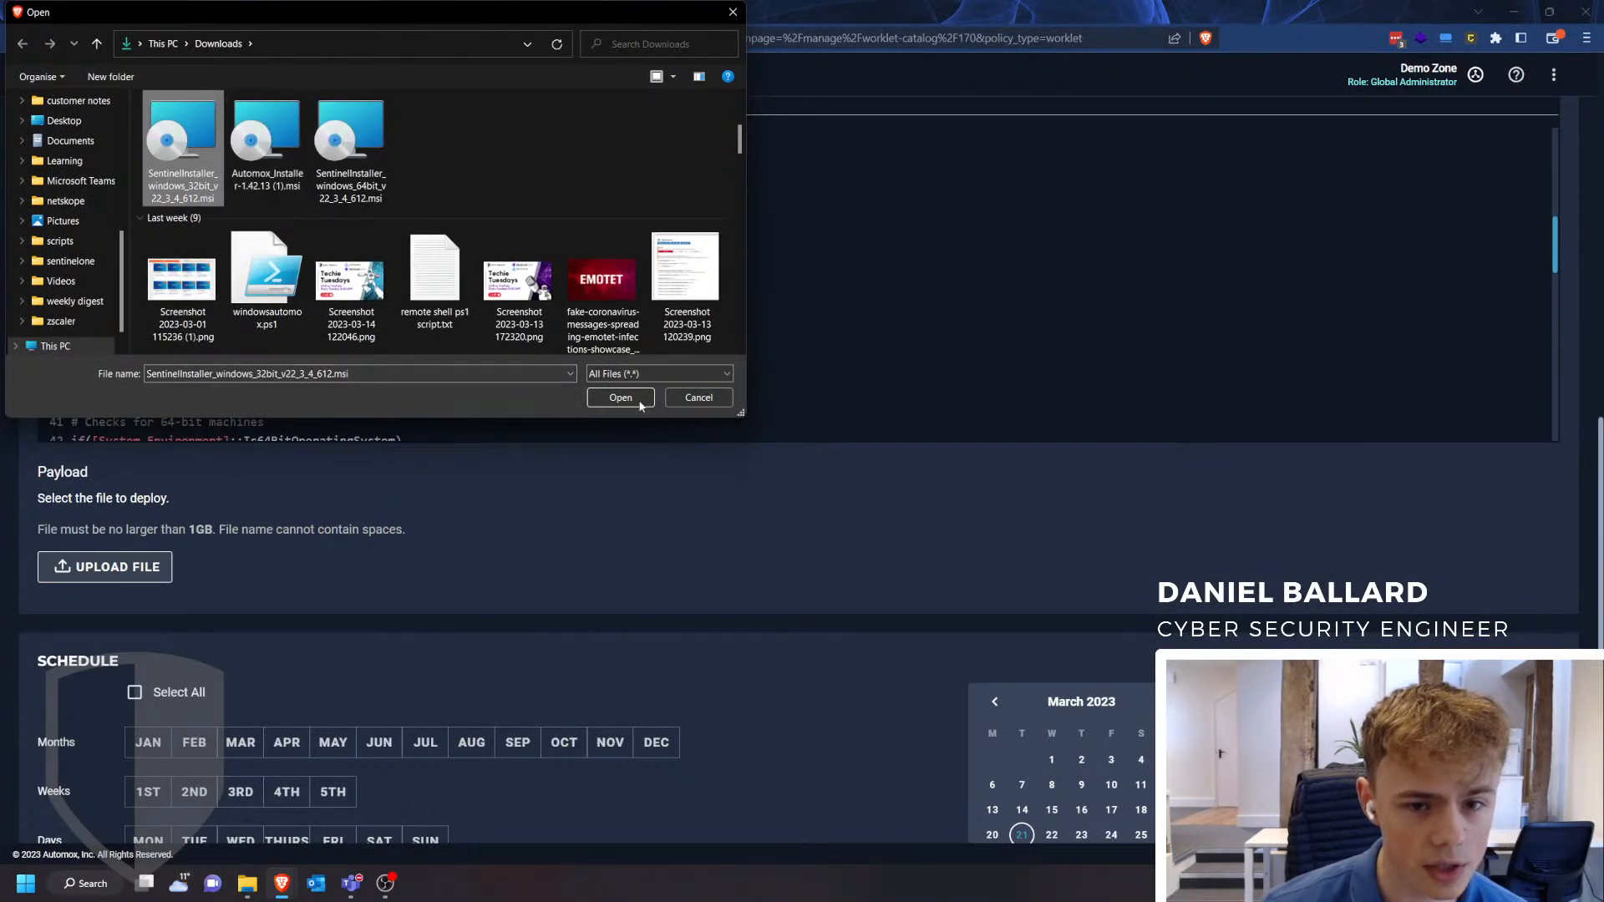
pyautogui.doubleClick(201, 189)
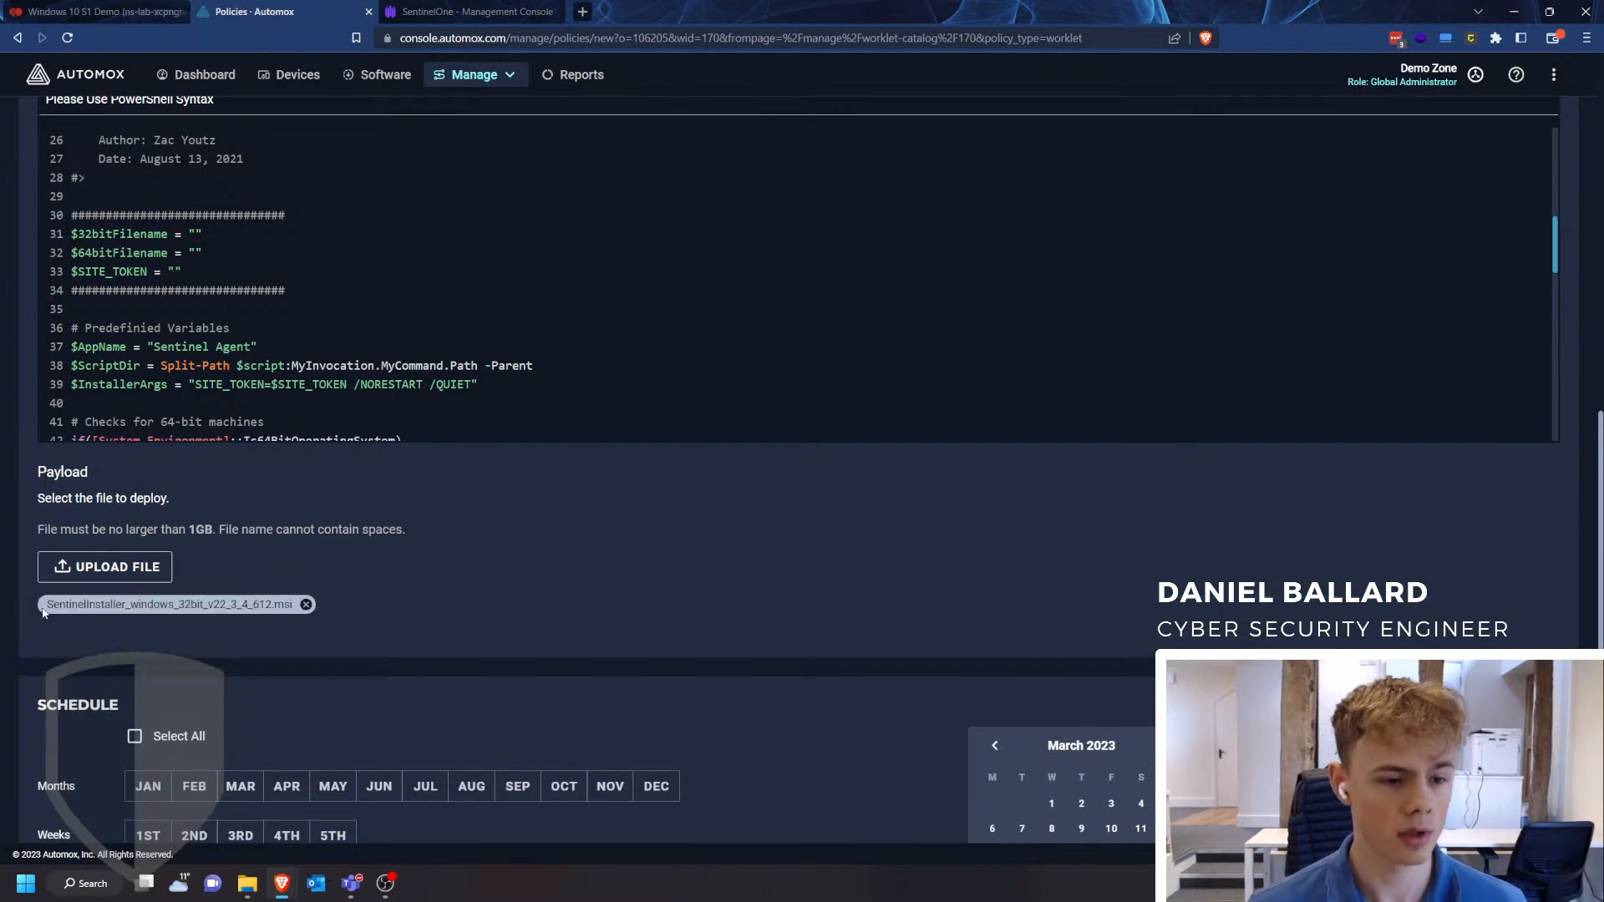
# - Set $32bitFilename in the remediation code to the uploaded file name, SentinelInstaller_windows_32bit_v22_3_4_612.msi
pyautogui.moveTo(44, 605); pyautogui.dragTo(294, 607)
pyautogui.hotkey('ctrl', 'c')
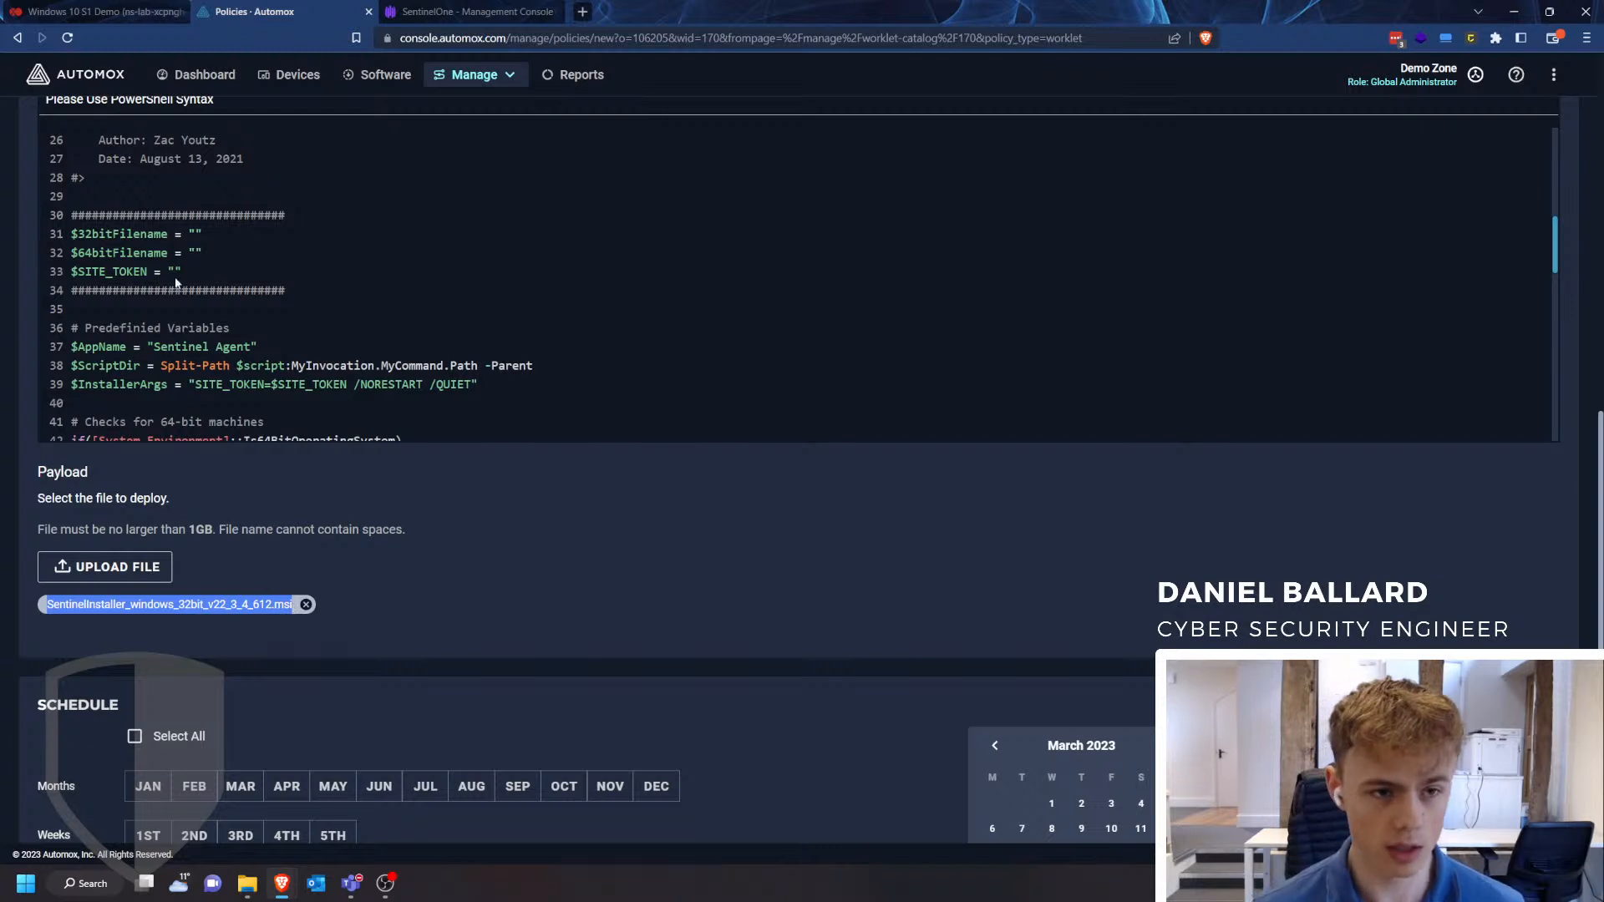
pyautogui.click(190, 235)
pyautogui.hotkey('ctrl', 'v')
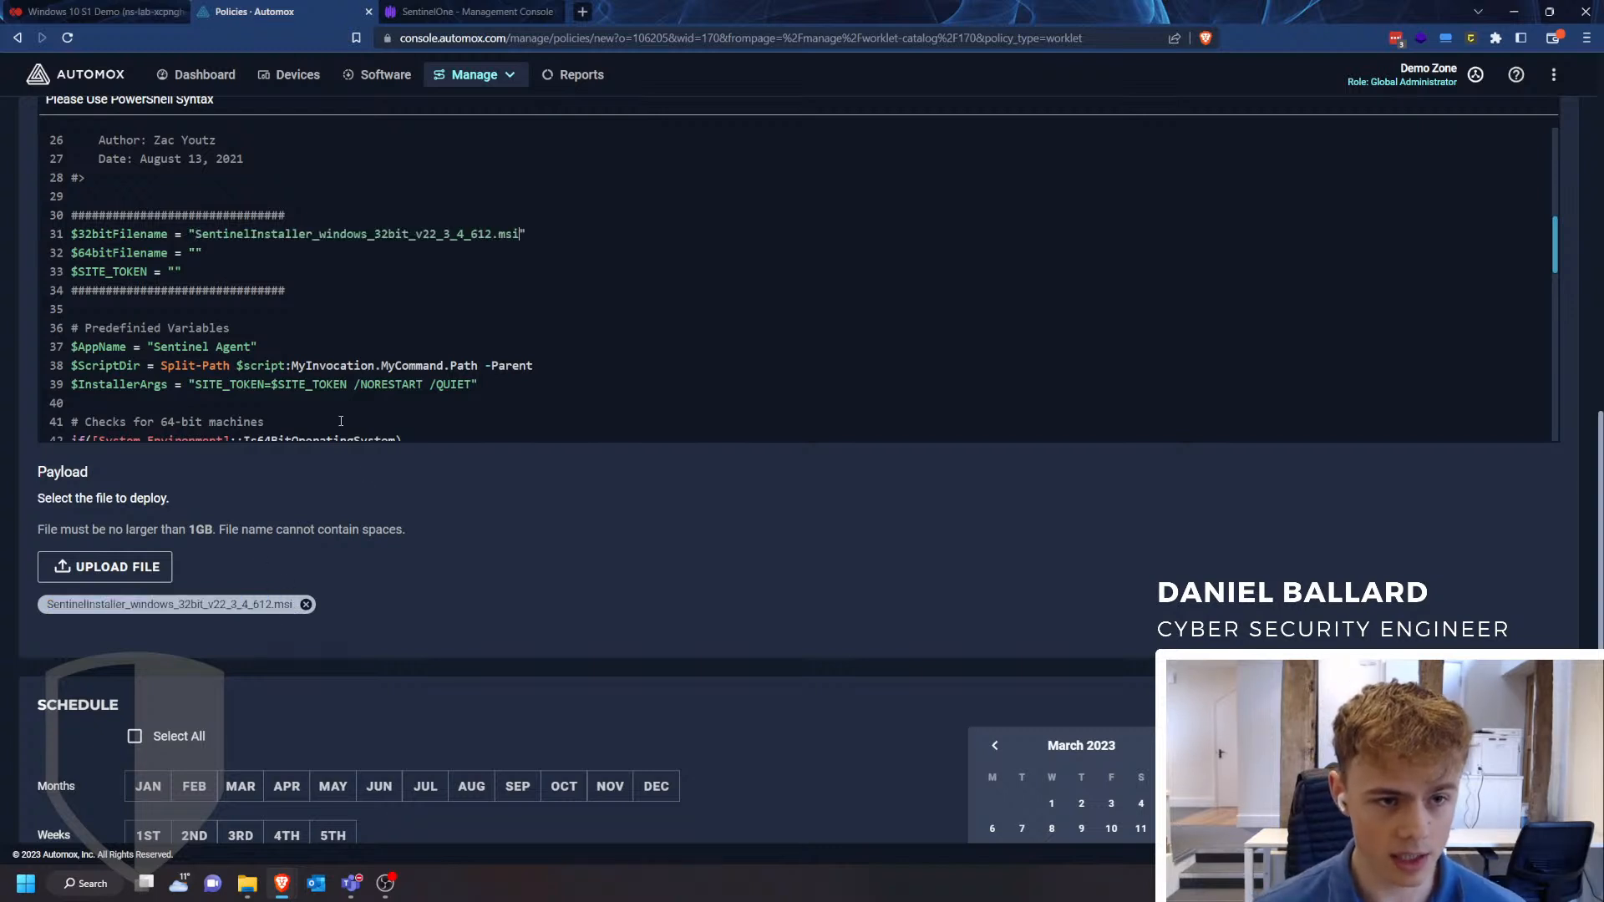
pyautogui.moveTo(513, 235); pyautogui.dragTo(385, 239)
pyautogui.click(219, 235)
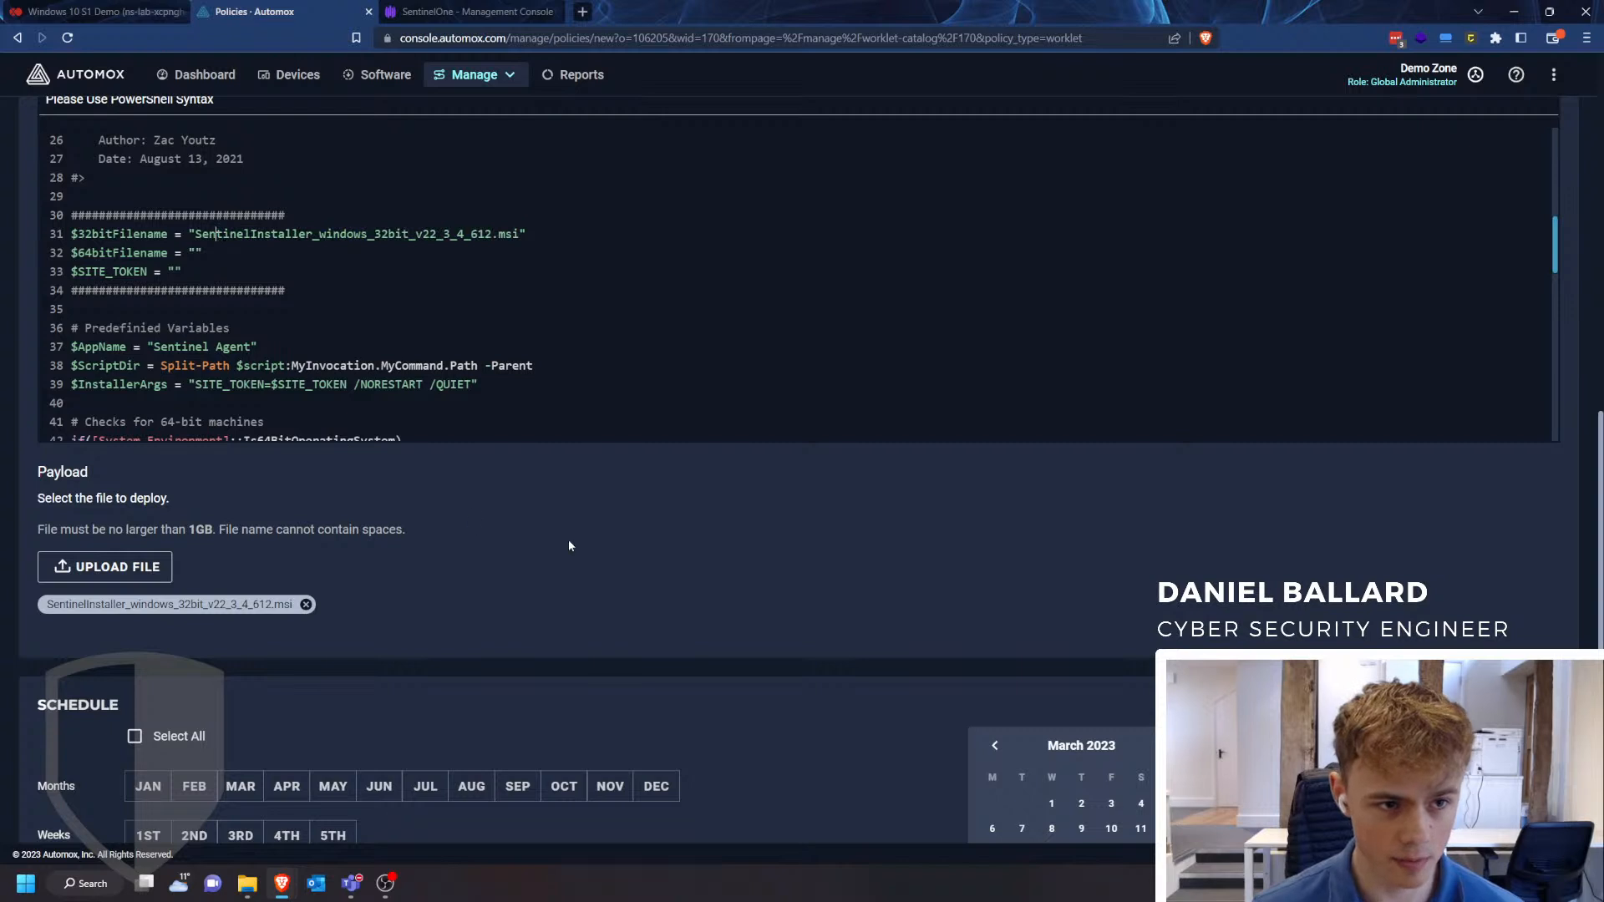
# - Add SentinelInstaller_windows_64bit_v22_3_4_612.msi from Downloads as a second payload file
pyautogui.moveTo(87, 256); pyautogui.dragTo(133, 256)
pyautogui.click(131, 255)
pyautogui.click(138, 577)
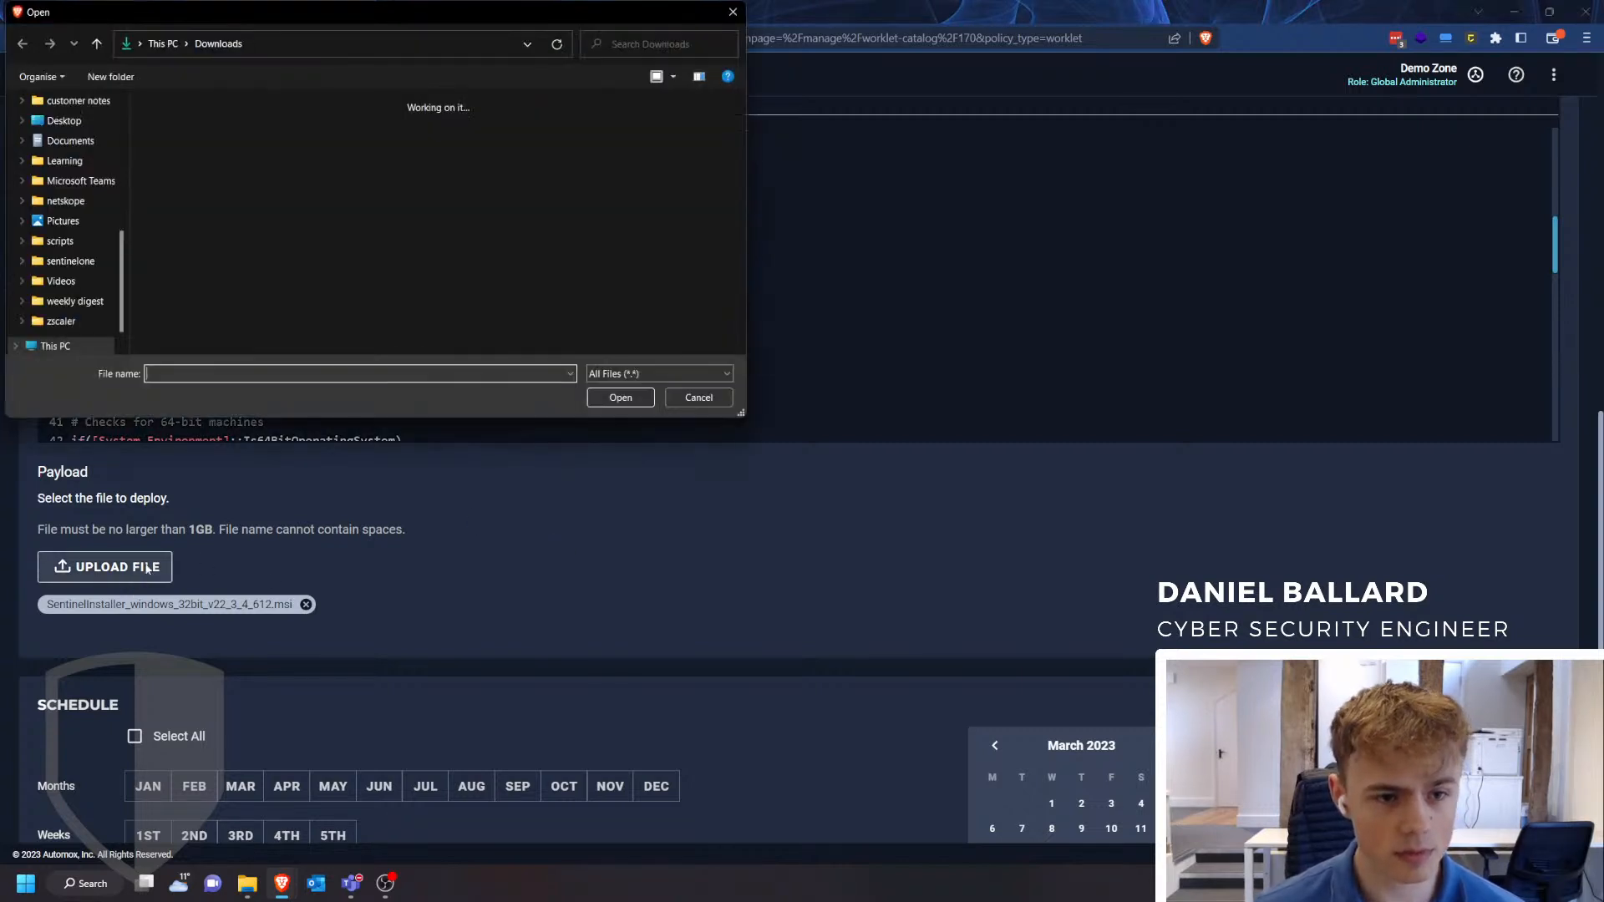
pyautogui.click(356, 257)
pyautogui.click(620, 398)
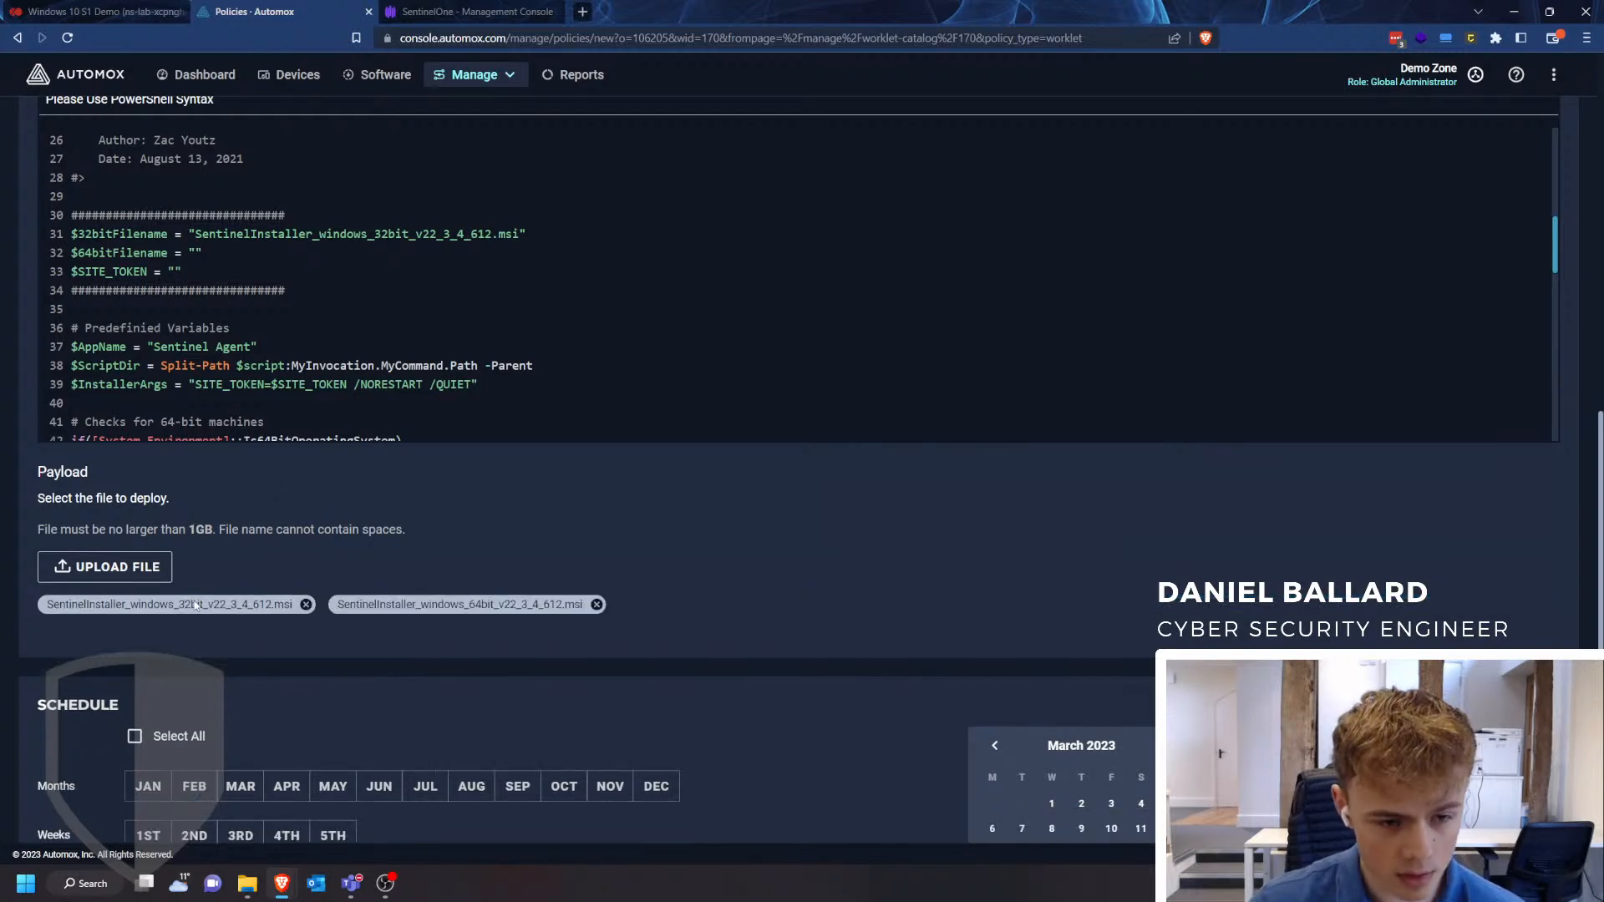
# - Set $64bitFilename in the remediation code to SentinelInstaller_windows_64bit_v22_3_4_612.msi
pyautogui.moveTo(332, 610); pyautogui.dragTo(577, 613)
pyautogui.hotkey('ctrl', 'c')
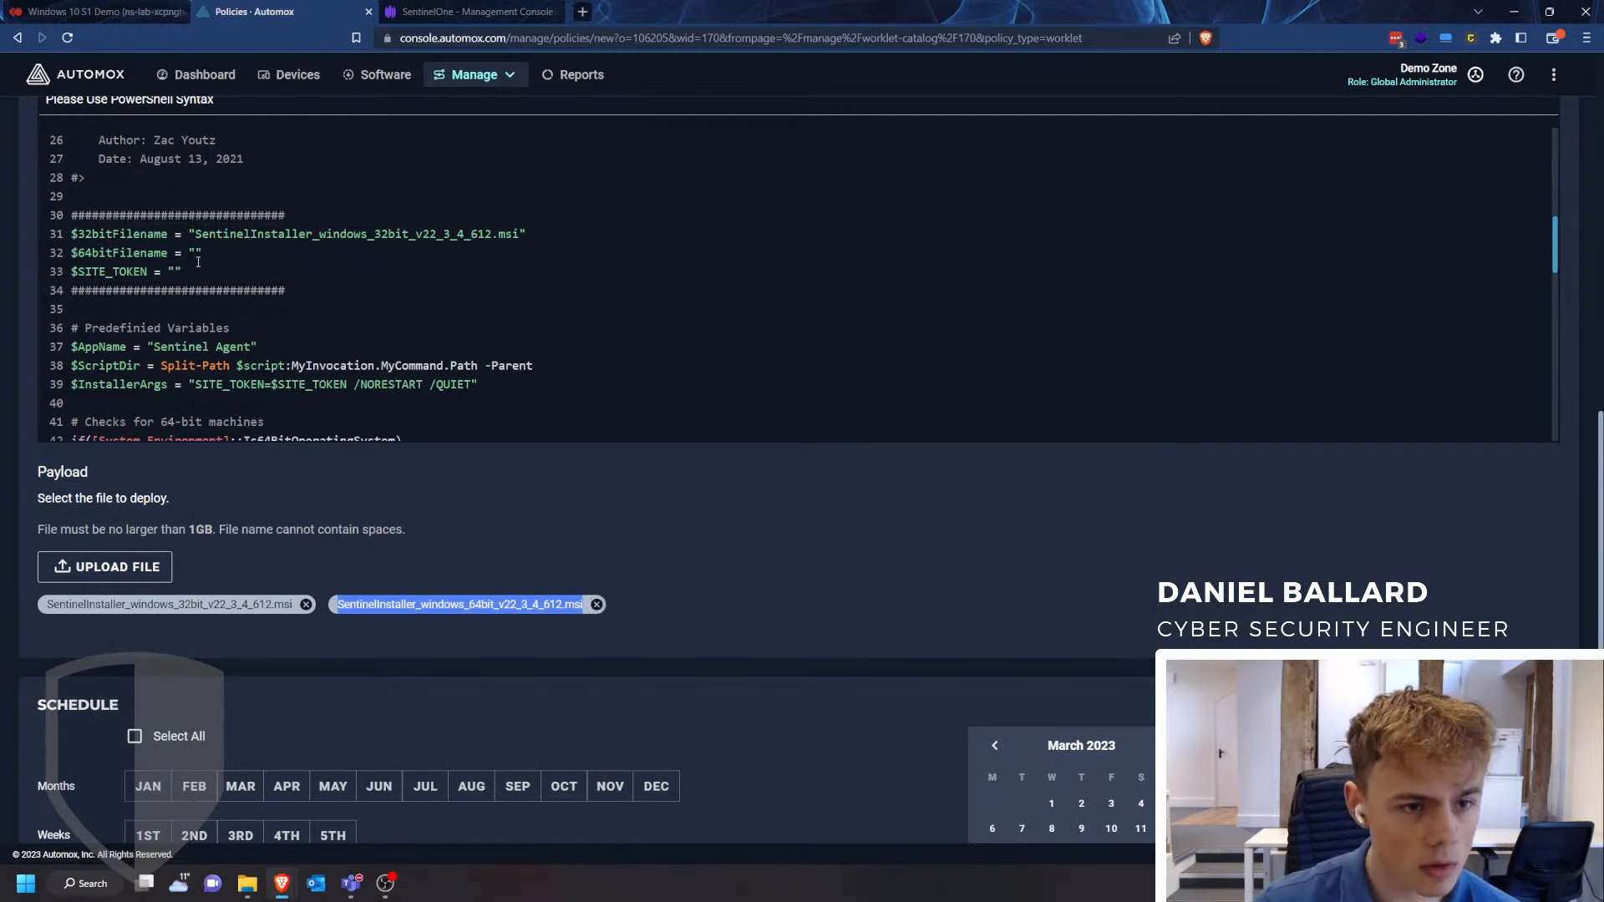
pyautogui.click(203, 259)
pyautogui.hotkey('ctrl', 'v')
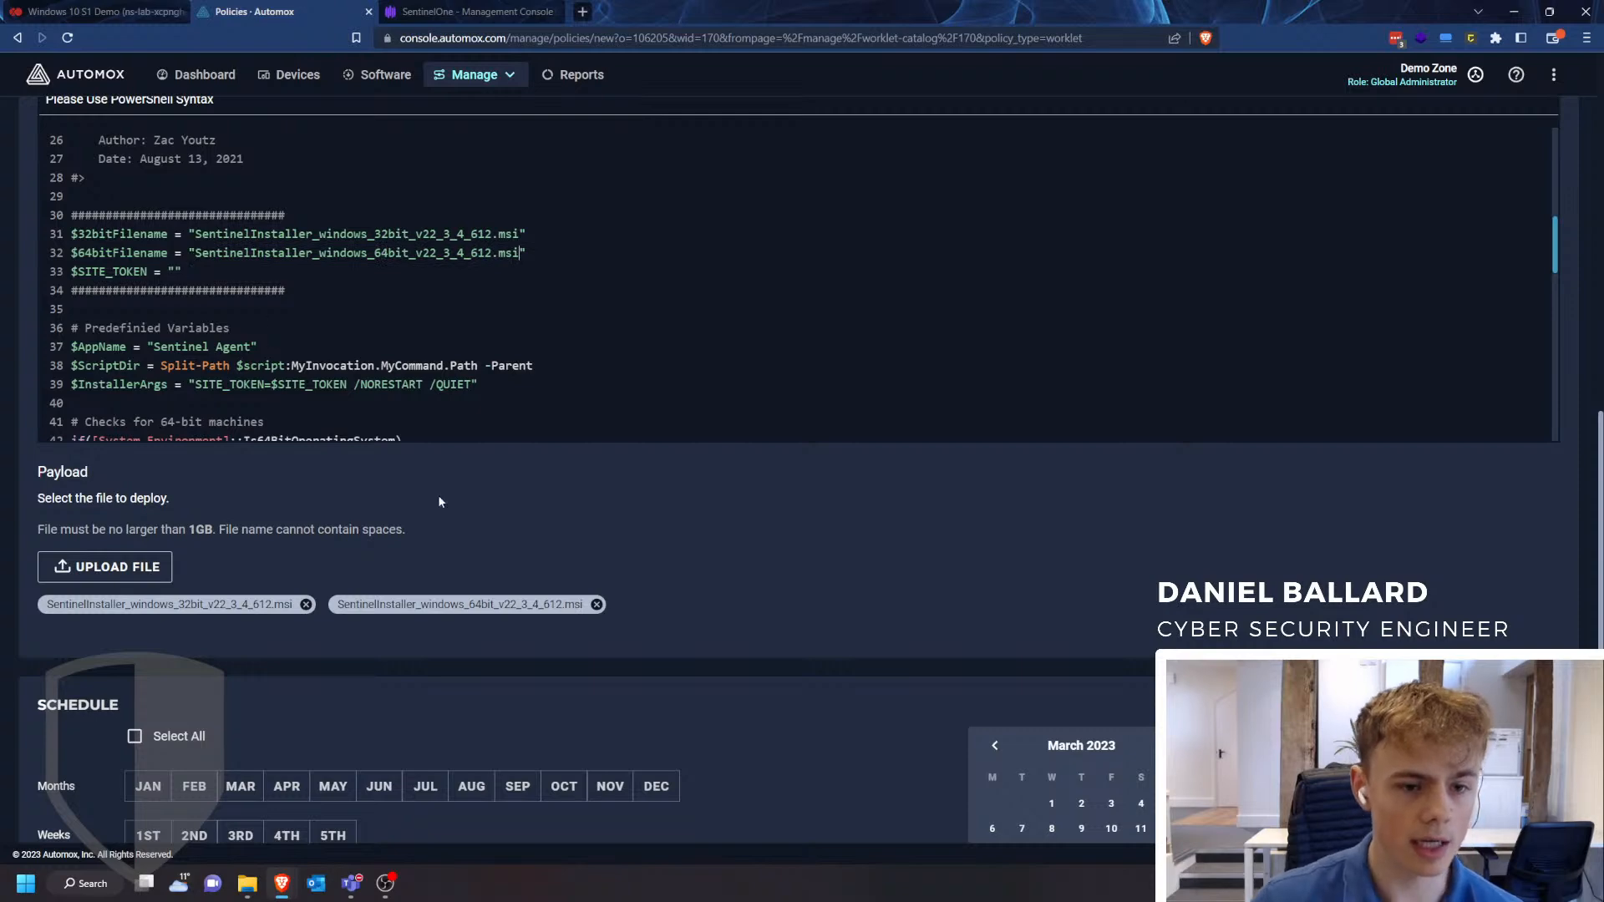
# - Copy the demo group's token from the SentinelOne console and paste it as the $SITE_TOKEN value in the Automox remediation code
pyautogui.click(465, 10)
pyautogui.click(115, 231)
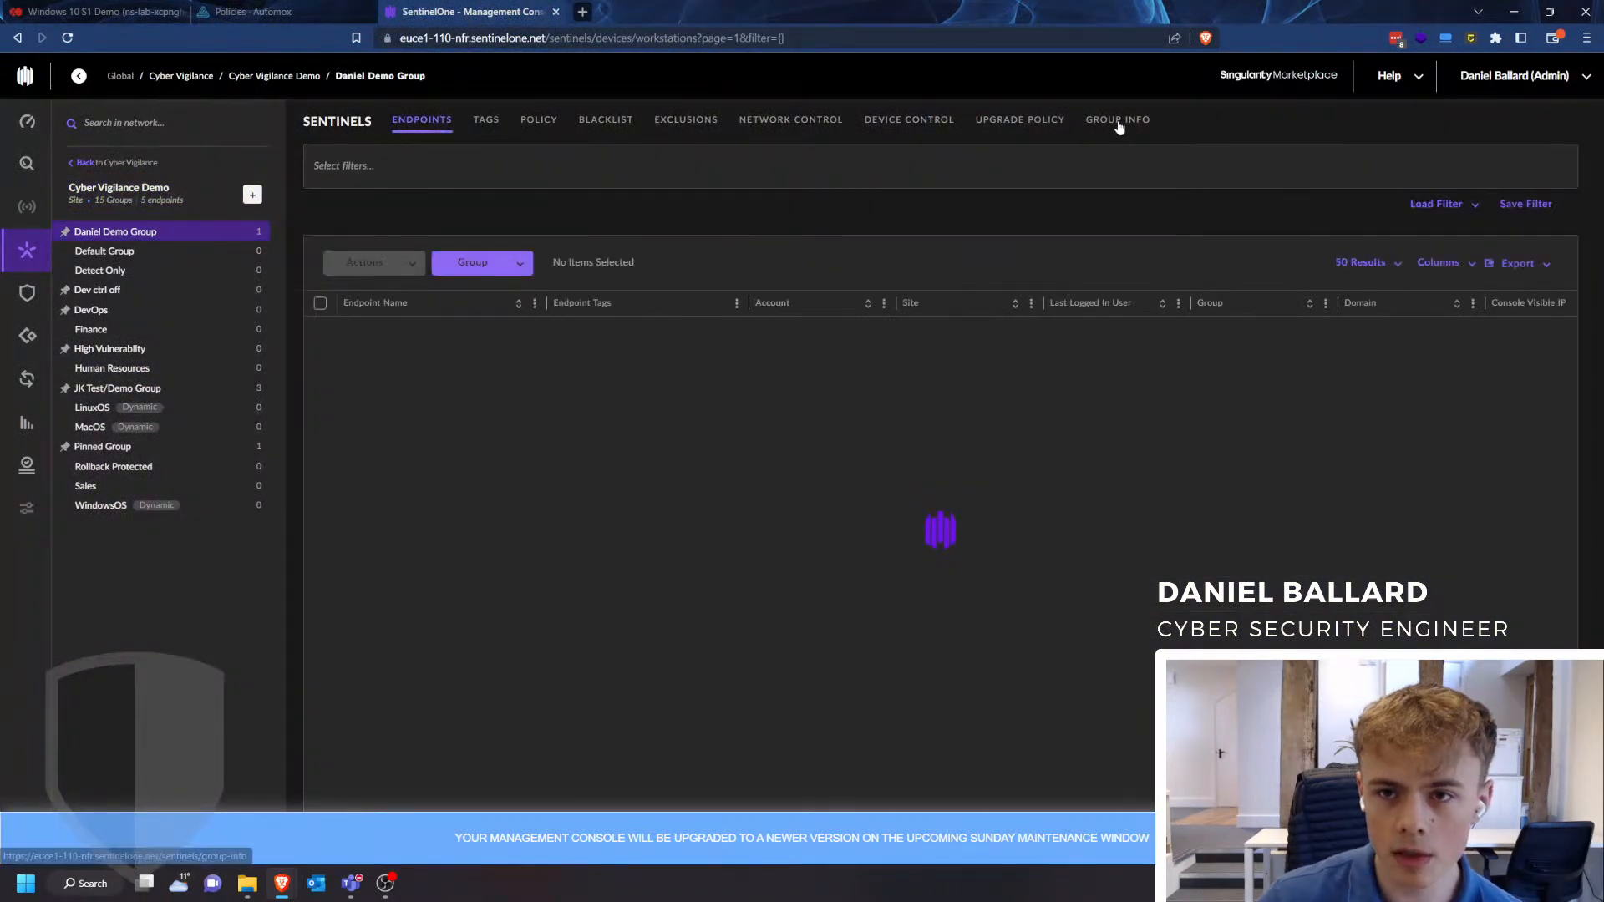
pyautogui.click(1118, 119)
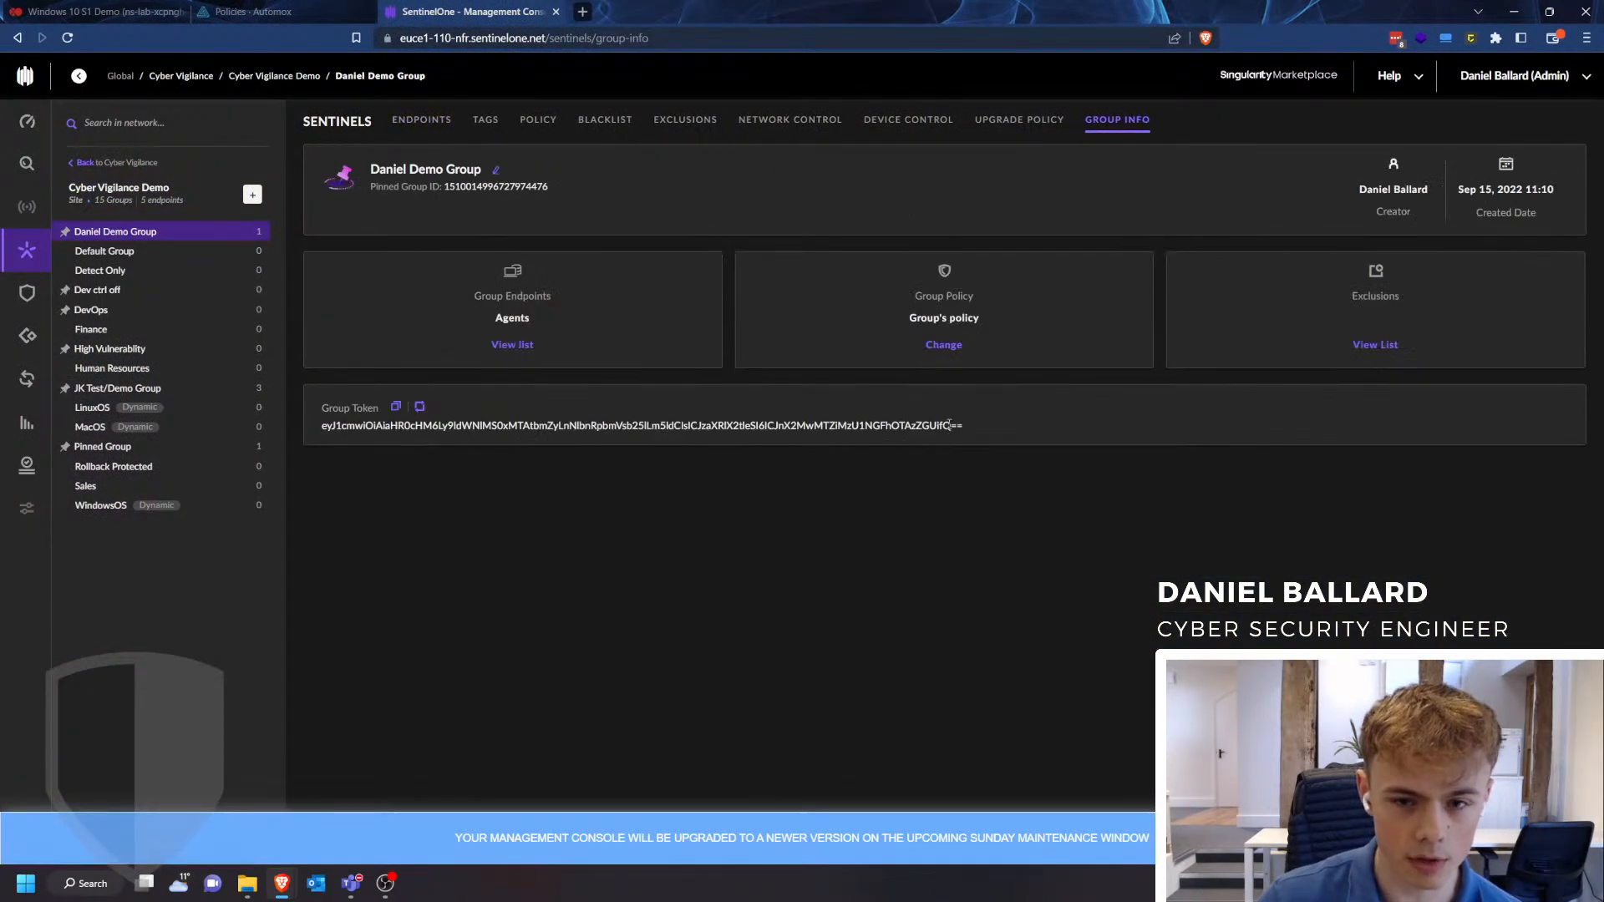
pyautogui.moveTo(988, 430); pyautogui.dragTo(321, 428)
pyautogui.hotkey('ctrl', 'c')
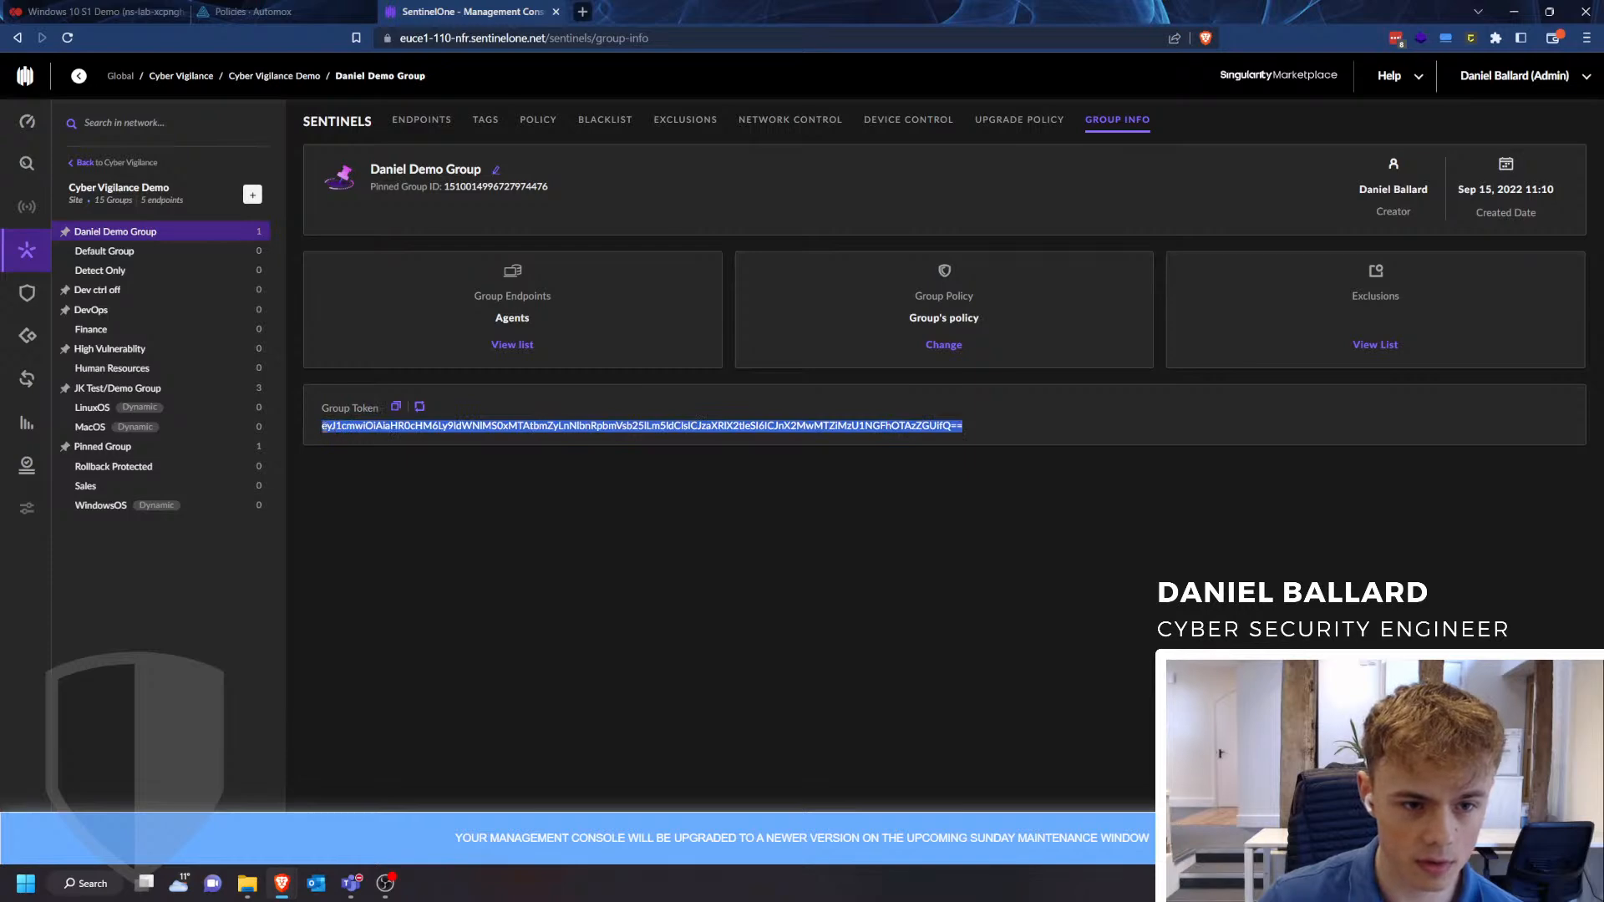
pyautogui.hotkey('ctrl', 'Tab')
pyautogui.hotkey('ctrl', 'Tab')
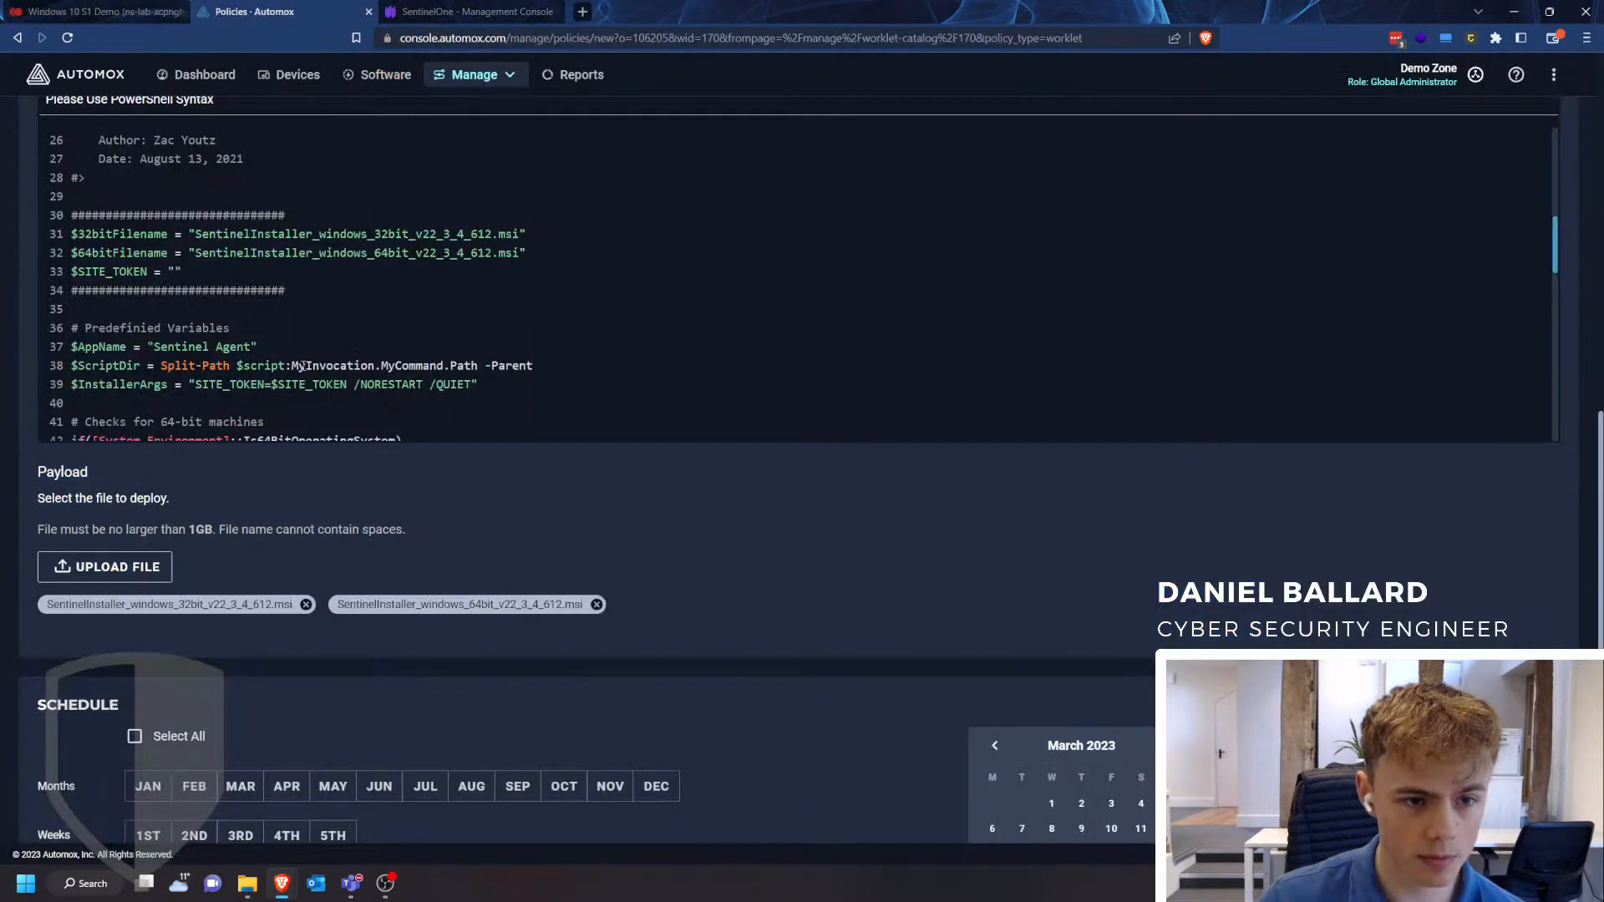
pyautogui.click(174, 272)
pyautogui.hotkey('ctrl', 'v')
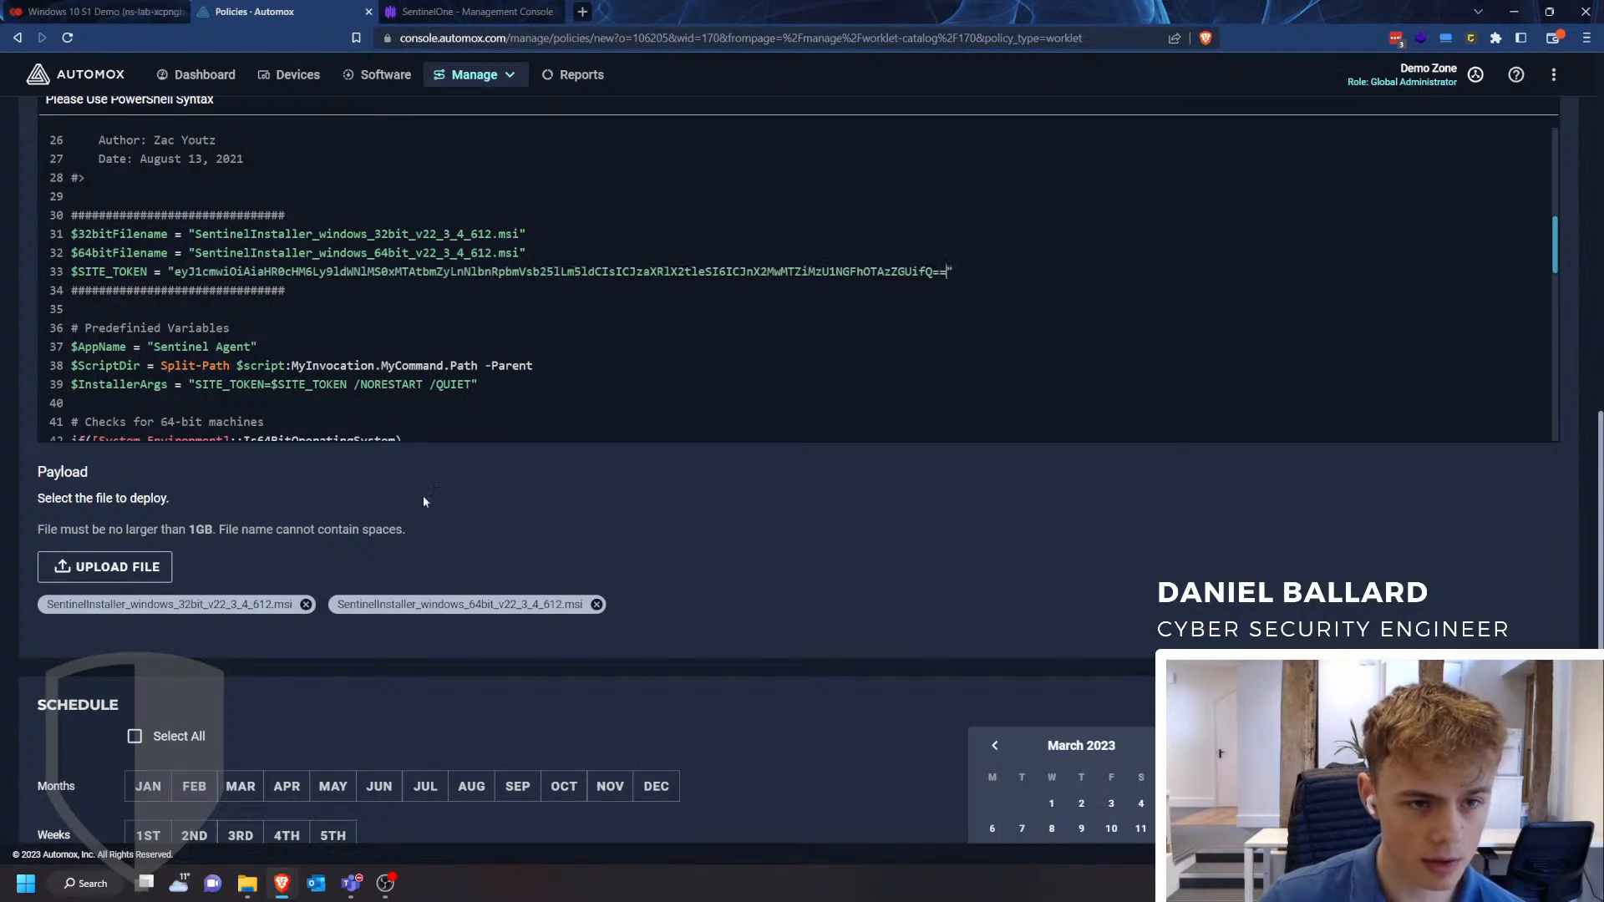
# - Review the policy's schedule and automatic reboot options, ending with "Do not enable automatic reboot after worklet completion" selected
pyautogui.scroll(-5, 469, 549)
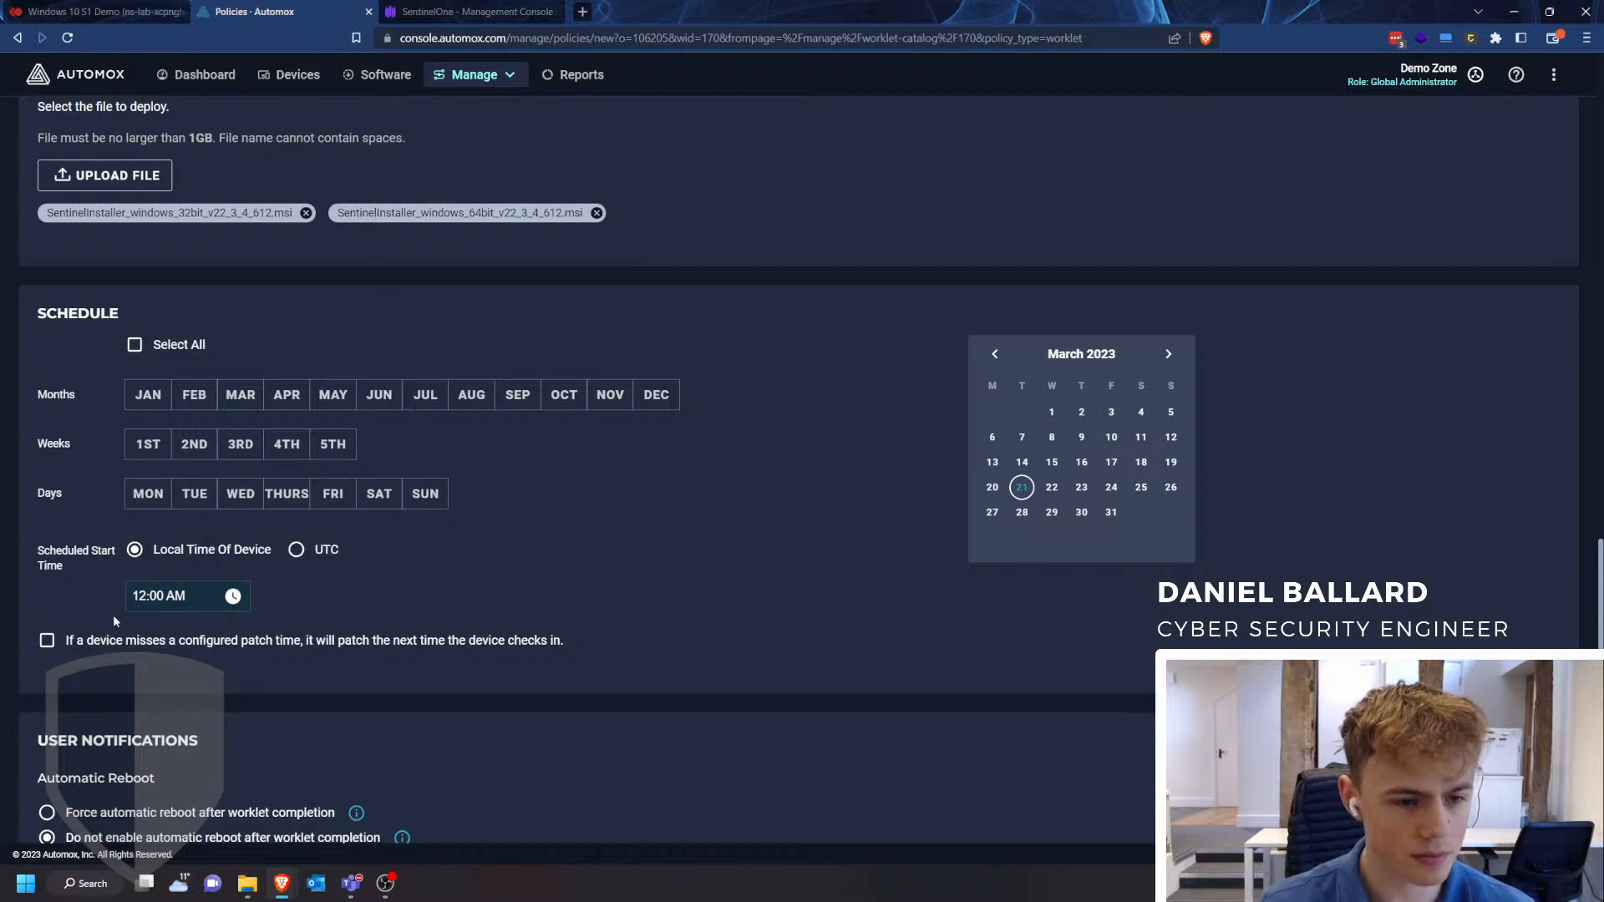
pyautogui.scroll(-1, 113, 619)
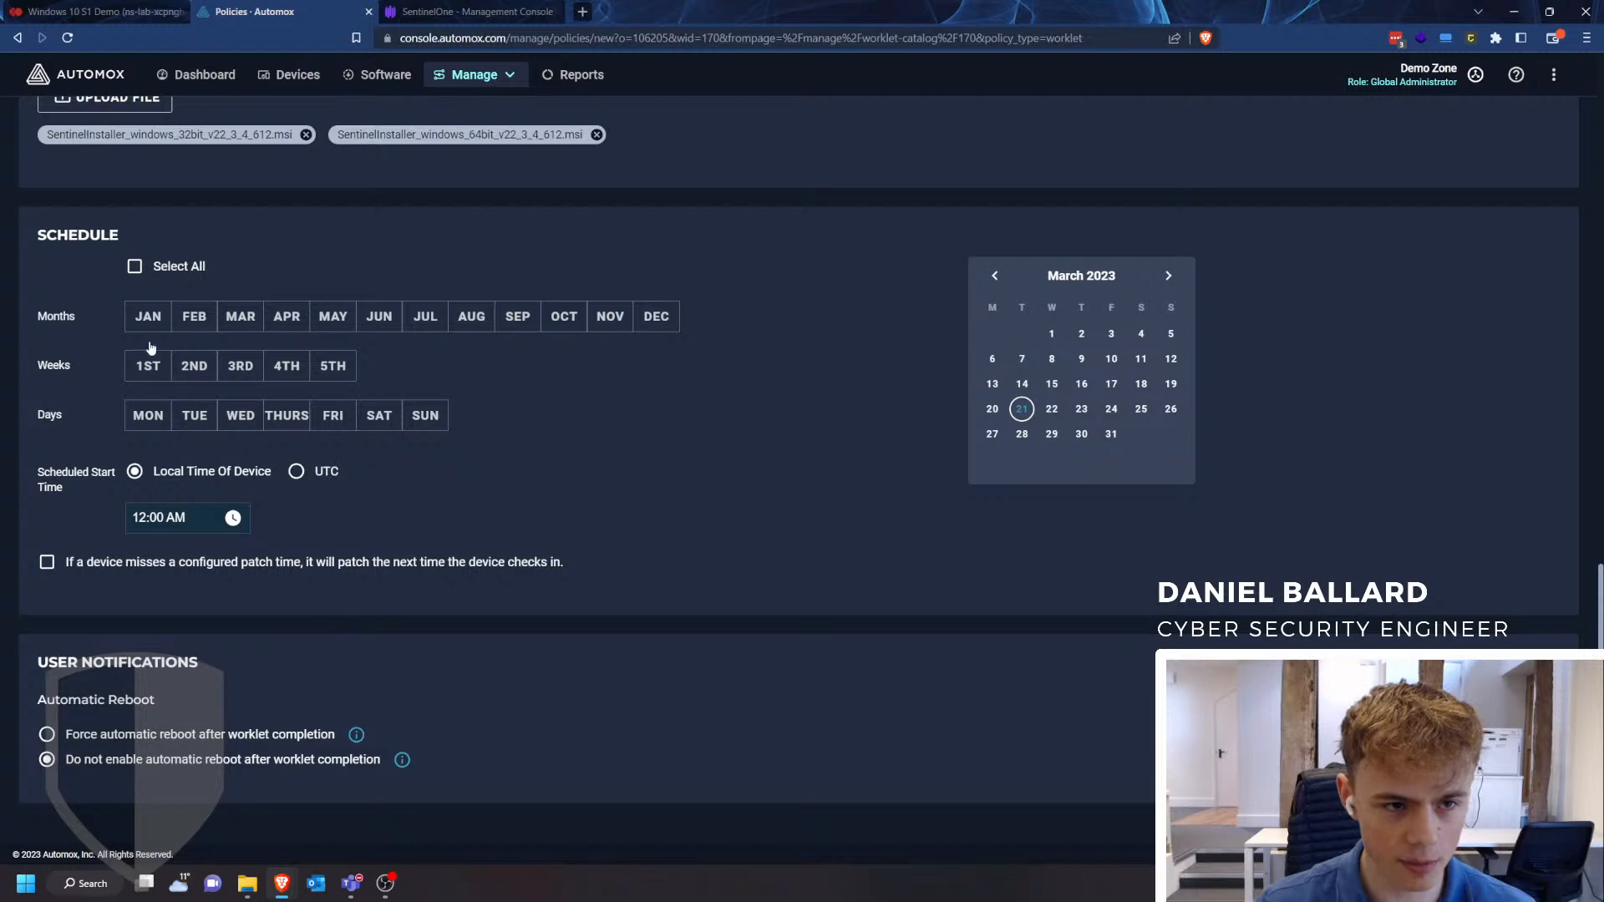
pyautogui.scroll(-1, 89, 691)
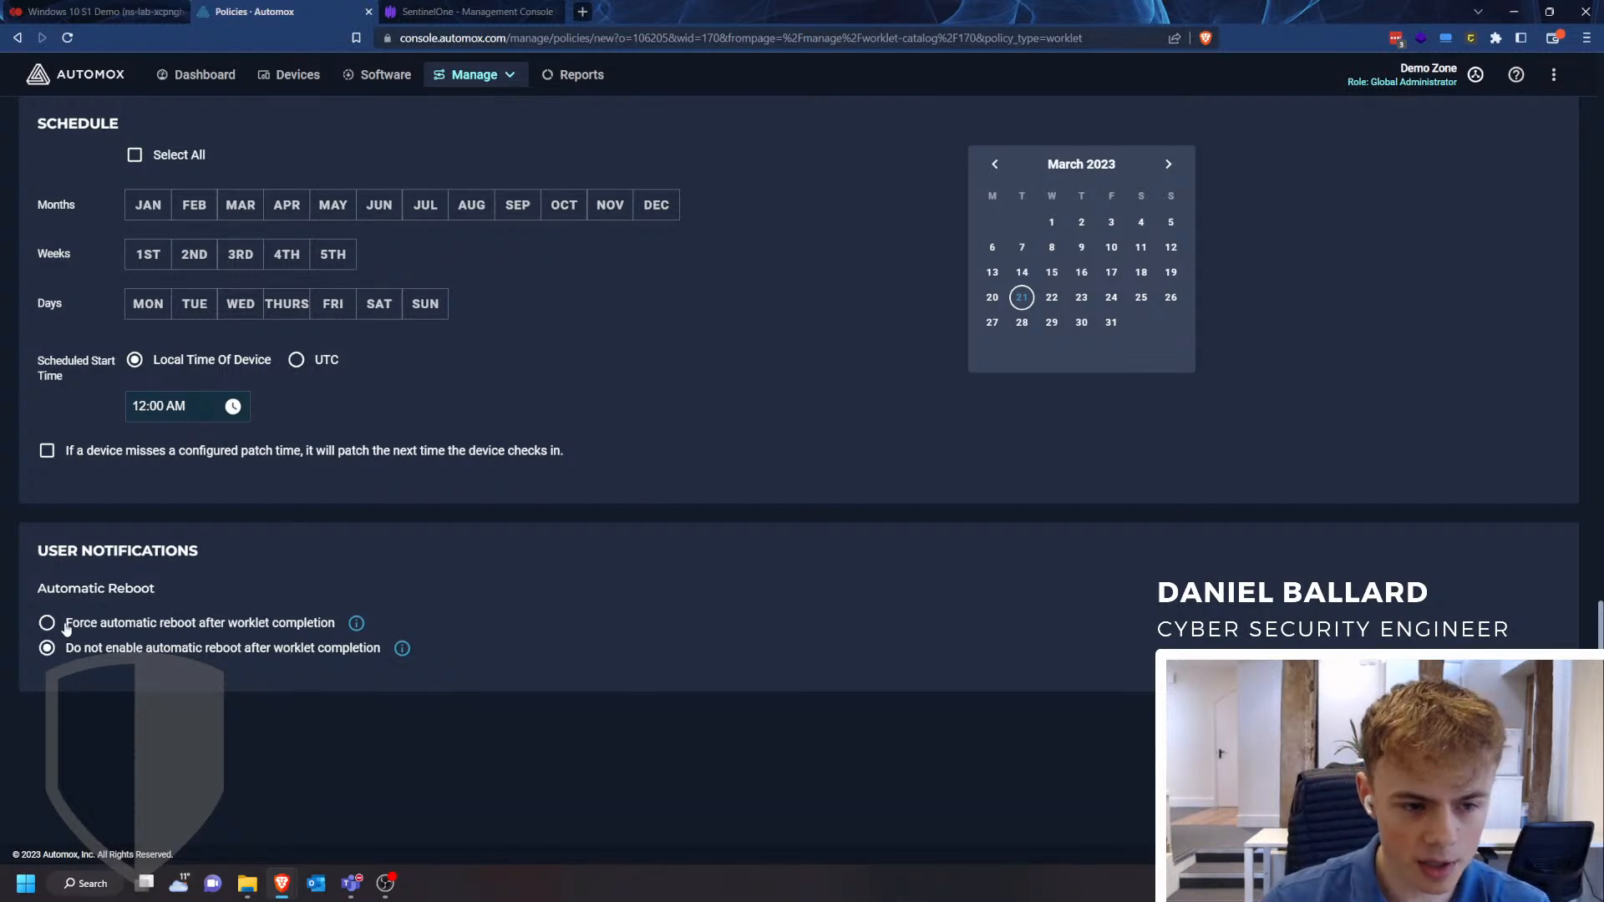
pyautogui.click(60, 626)
pyautogui.click(49, 651)
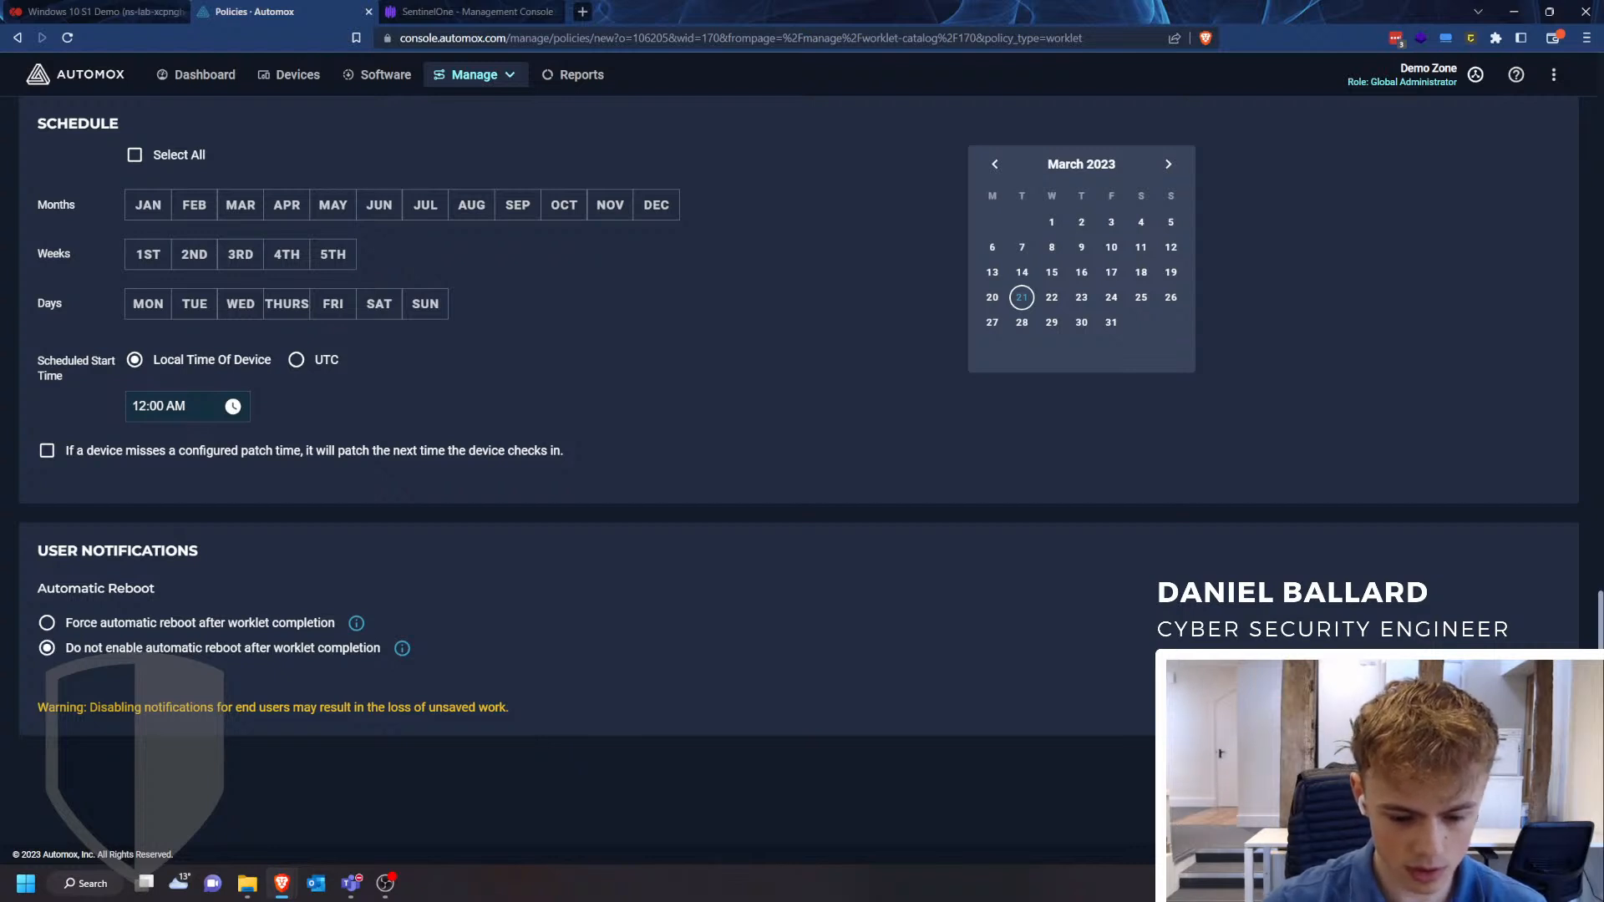
pyautogui.hotkey('alt', 'Tab')
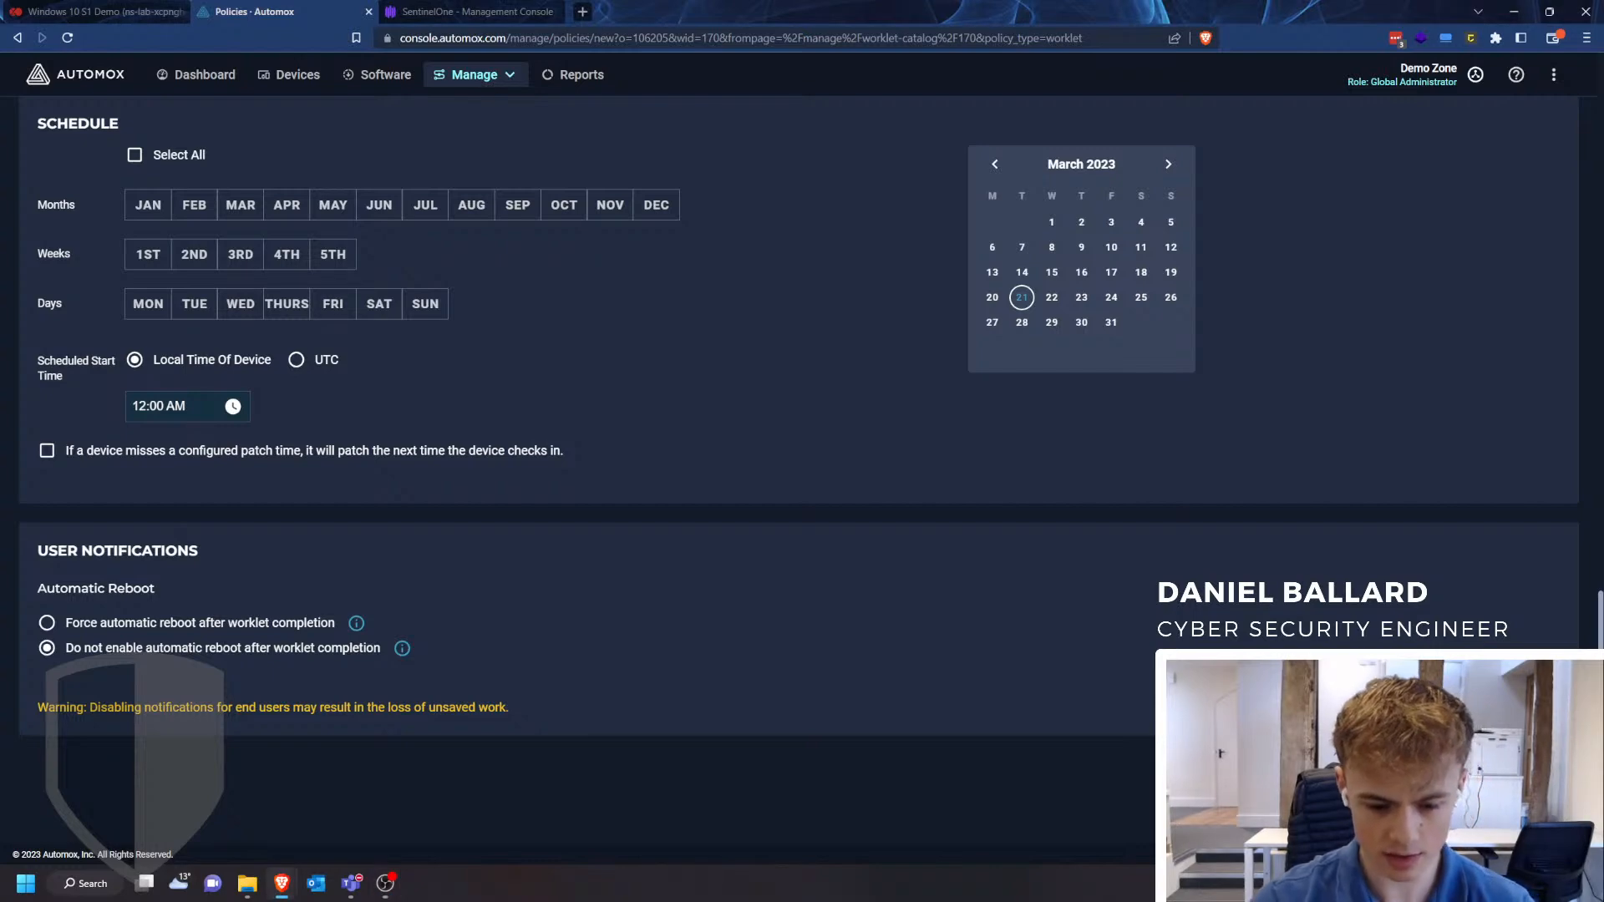
# - Associate the Install SentinelOne Agent policy with the Default group
pyautogui.scroll(8, 498, 648)
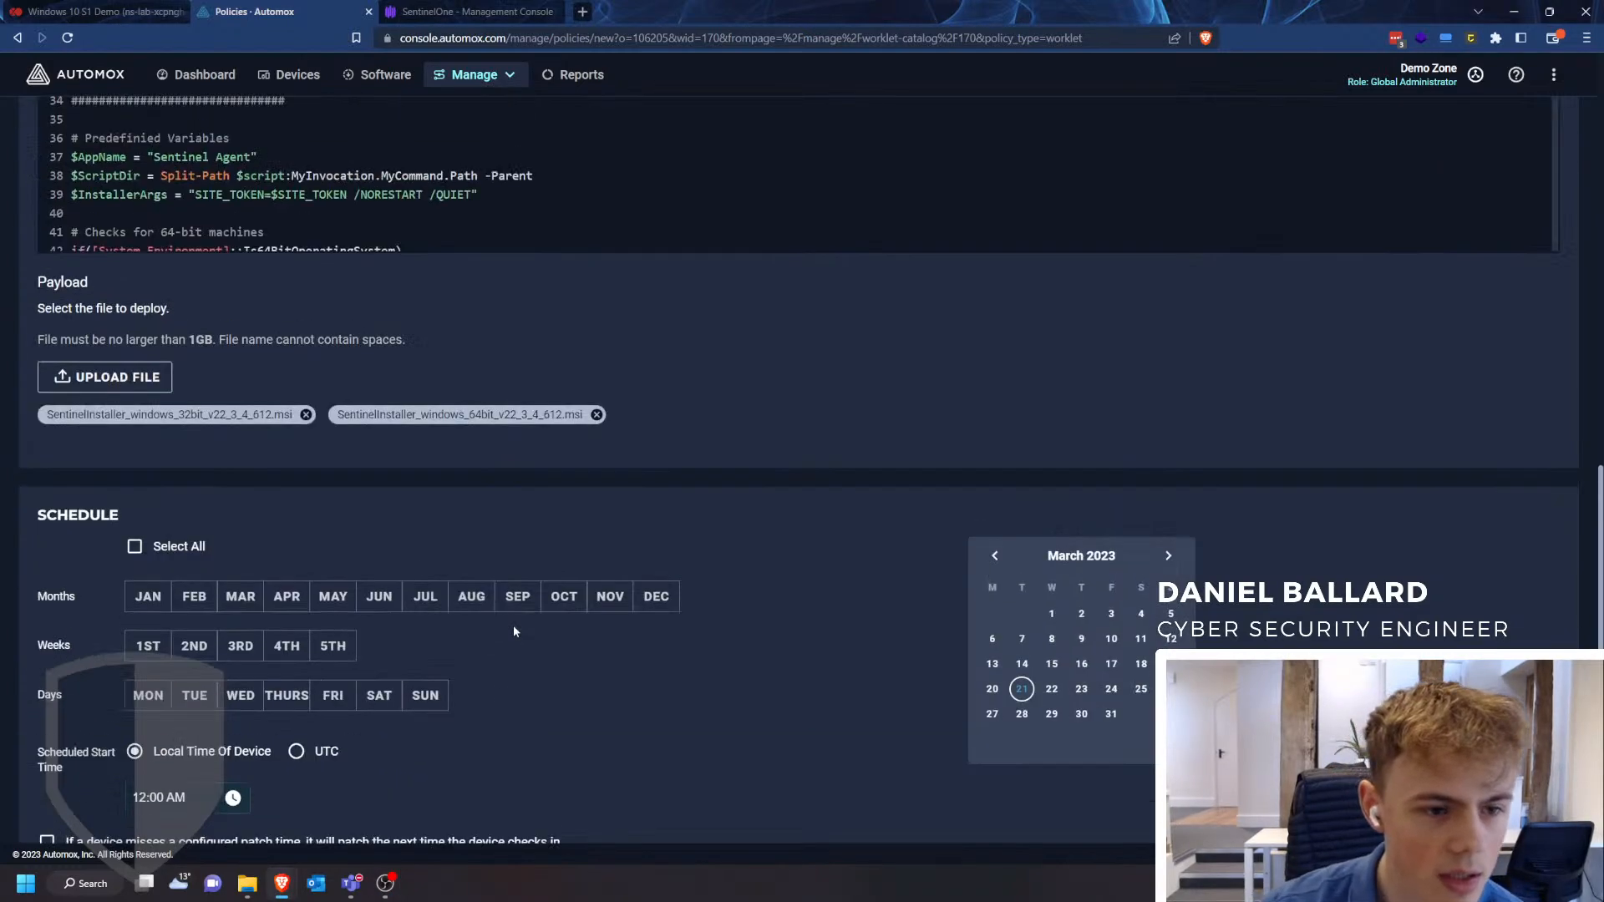
pyautogui.scroll(12, 346, 685)
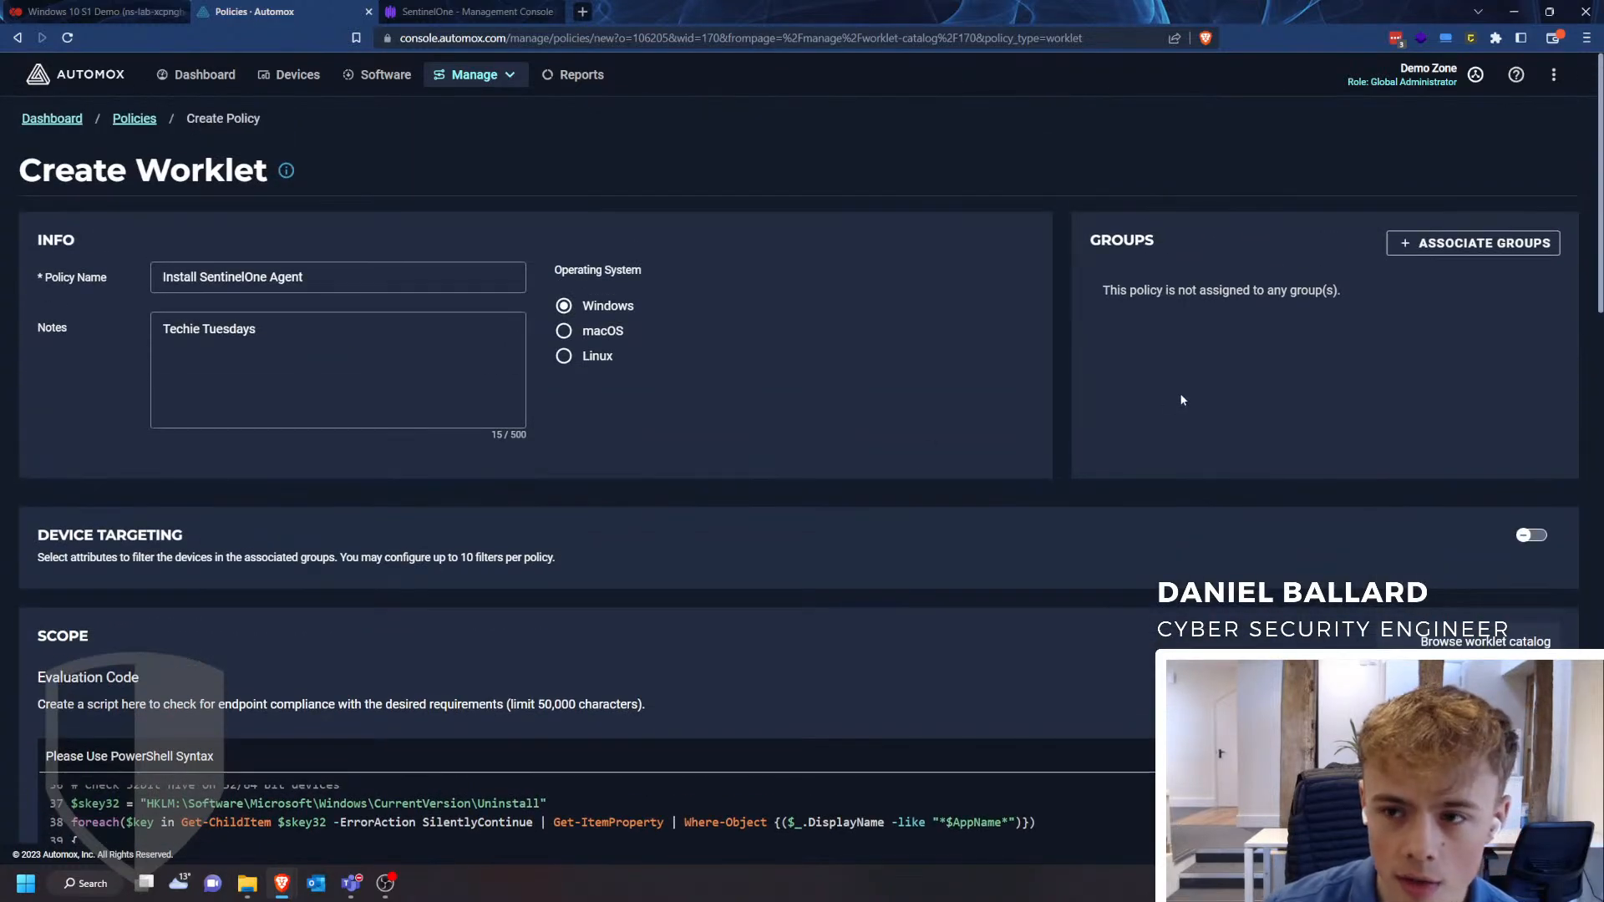
pyautogui.click(1416, 246)
pyautogui.click(539, 414)
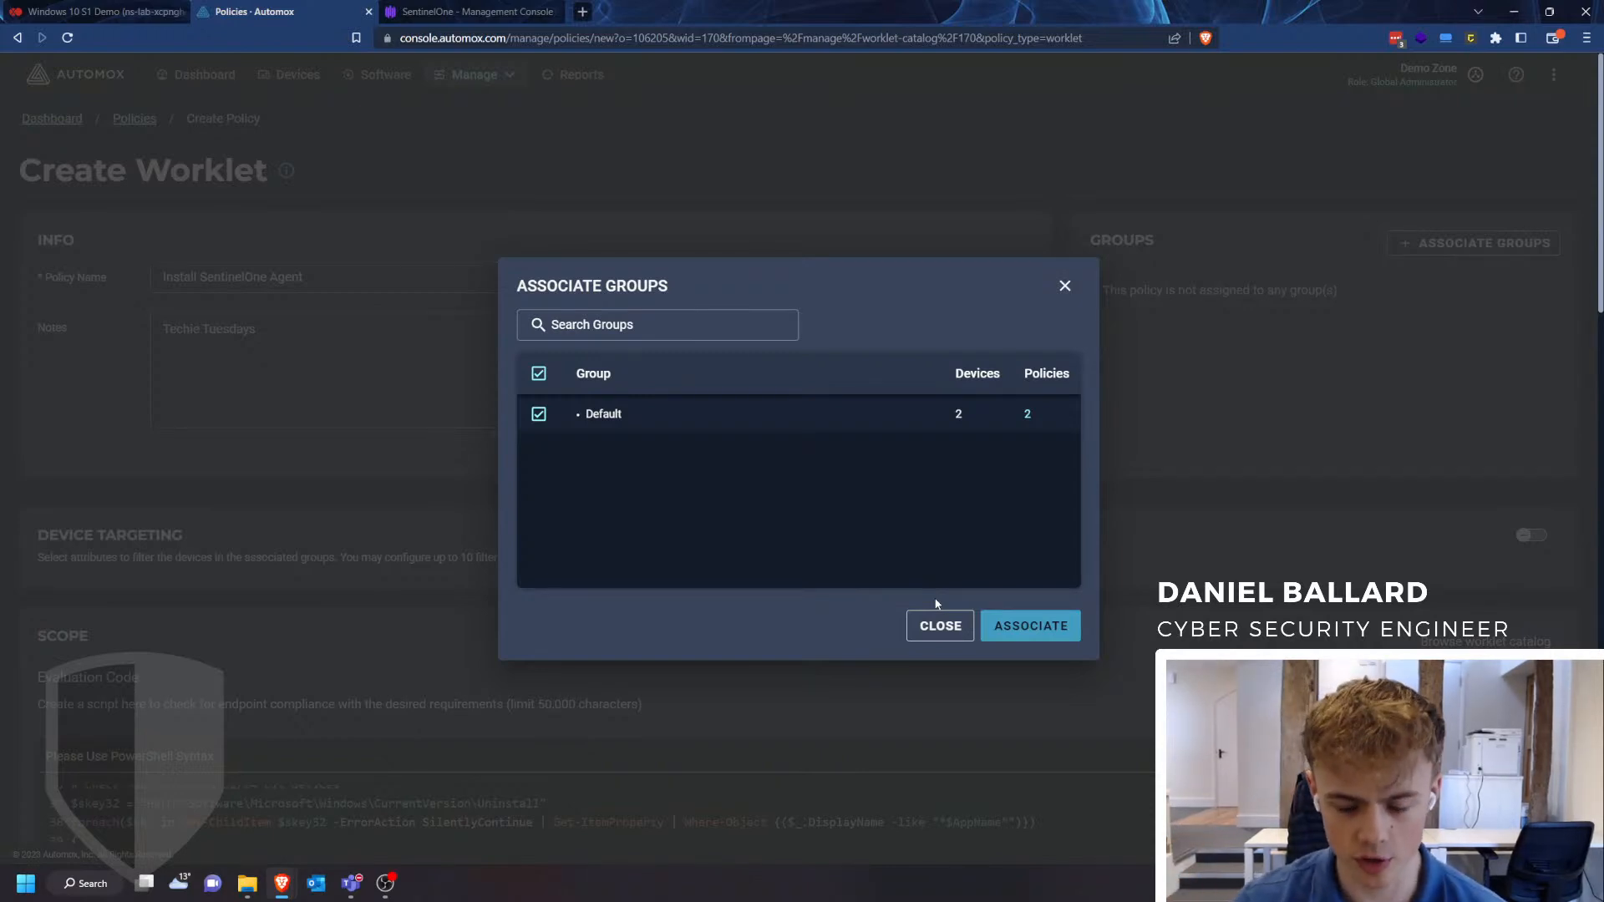
pyautogui.click(1059, 629)
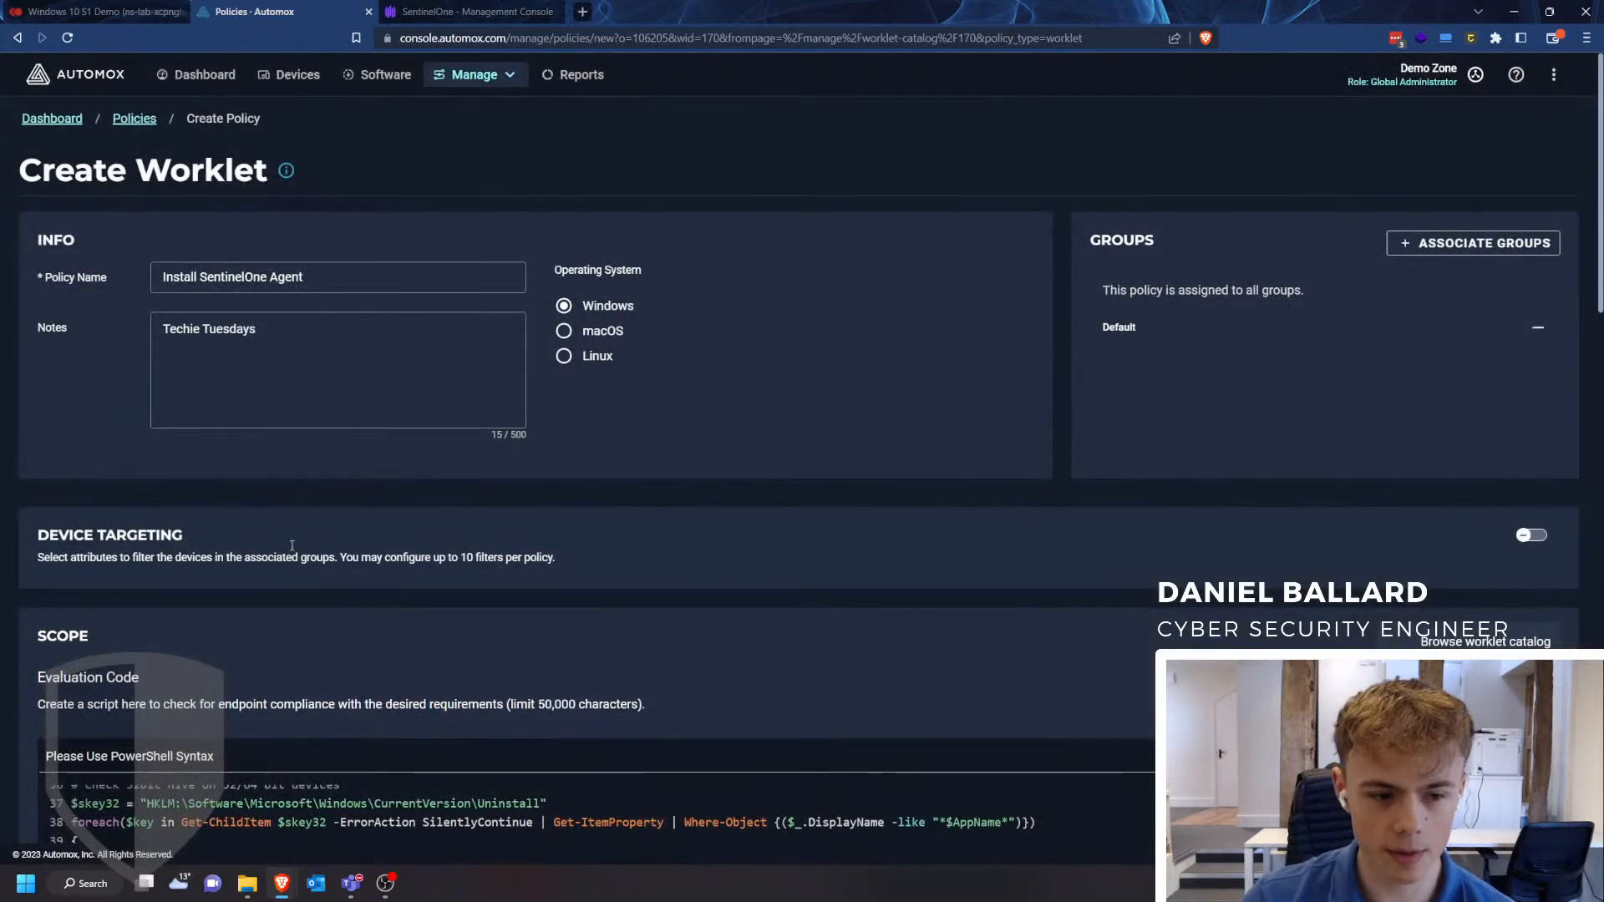
# - Save the Install SentinelOne Agent policy without a schedule, choosing to run it manually
pyautogui.scroll(-1, 3, 568)
pyautogui.scroll(-15, 2, 568)
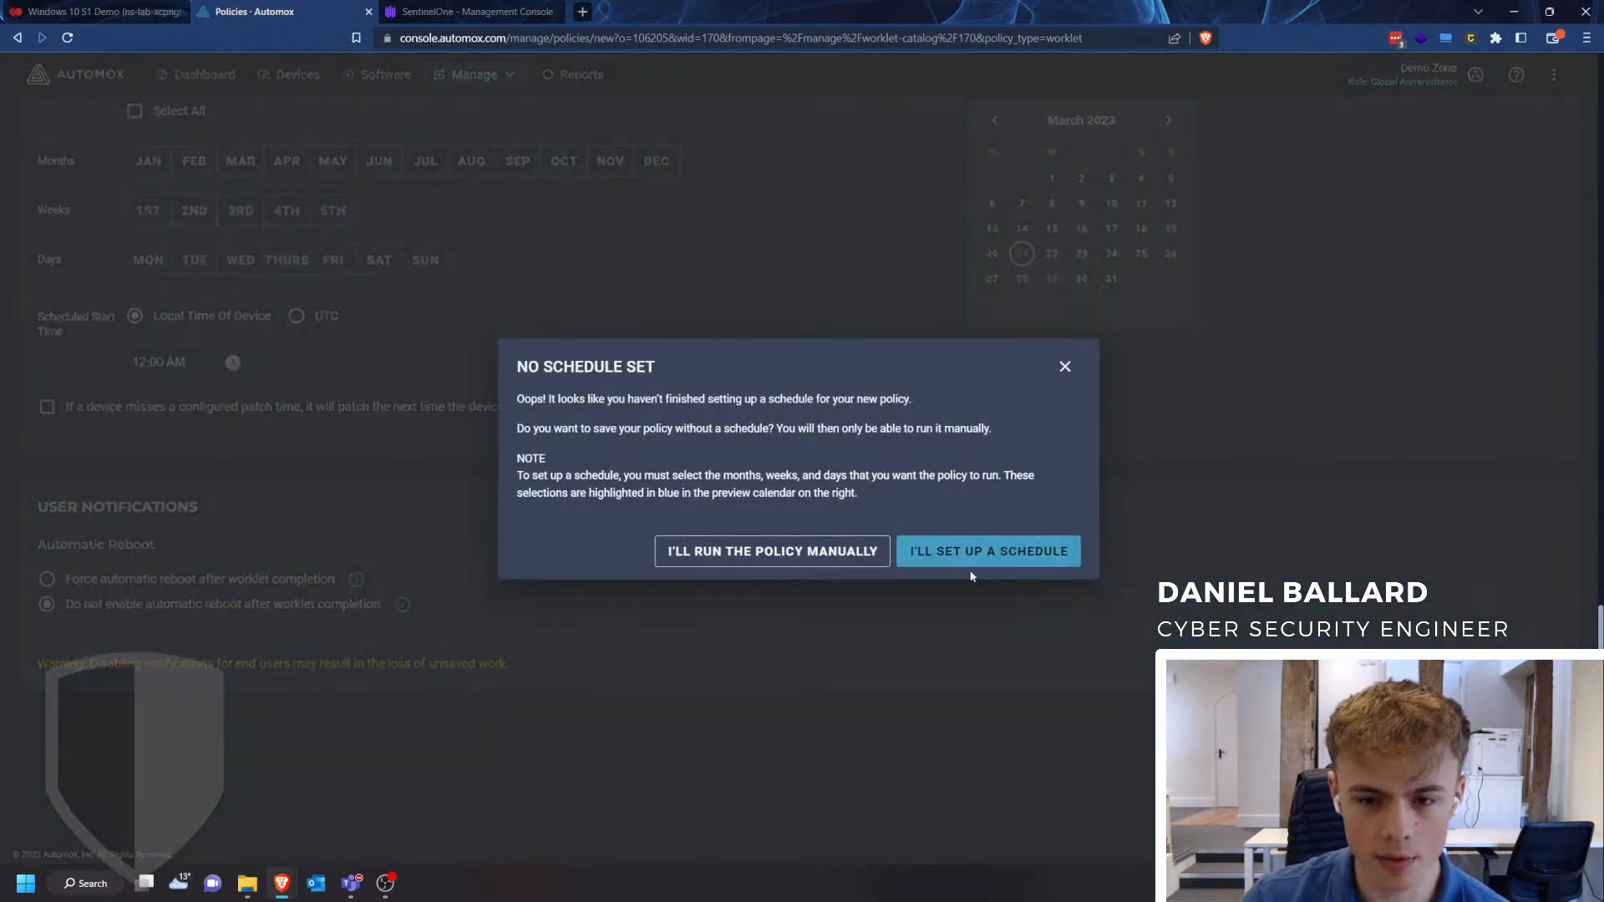
pyautogui.click(811, 557)
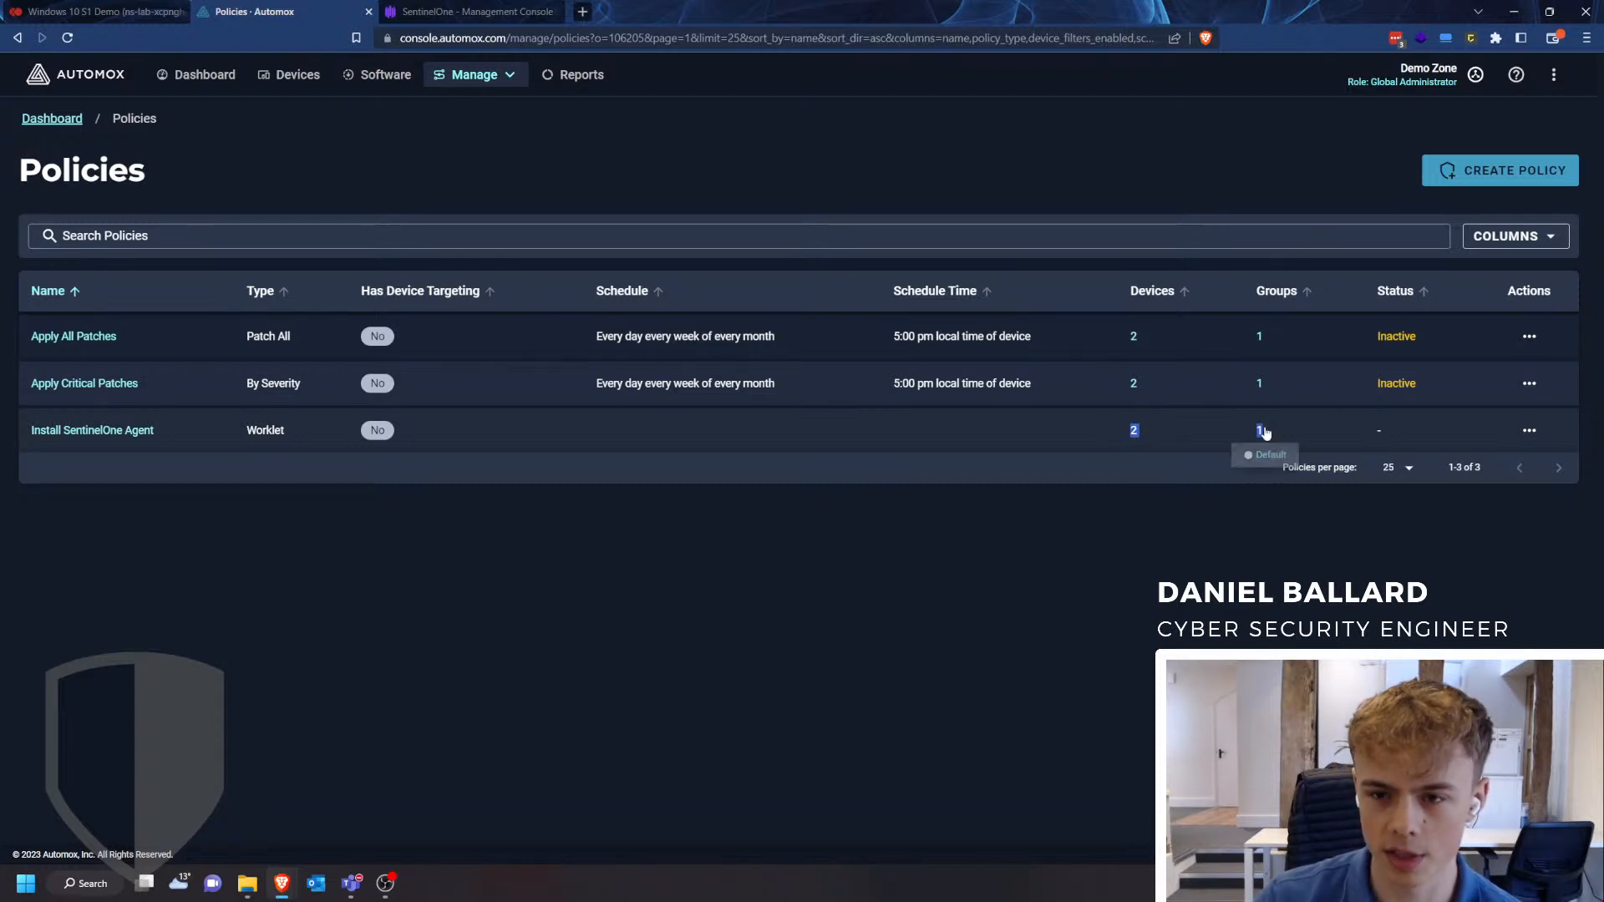
# - Run the Install SentinelOne Agent policy immediately on the Default group and open its activity log
pyautogui.click(1193, 433)
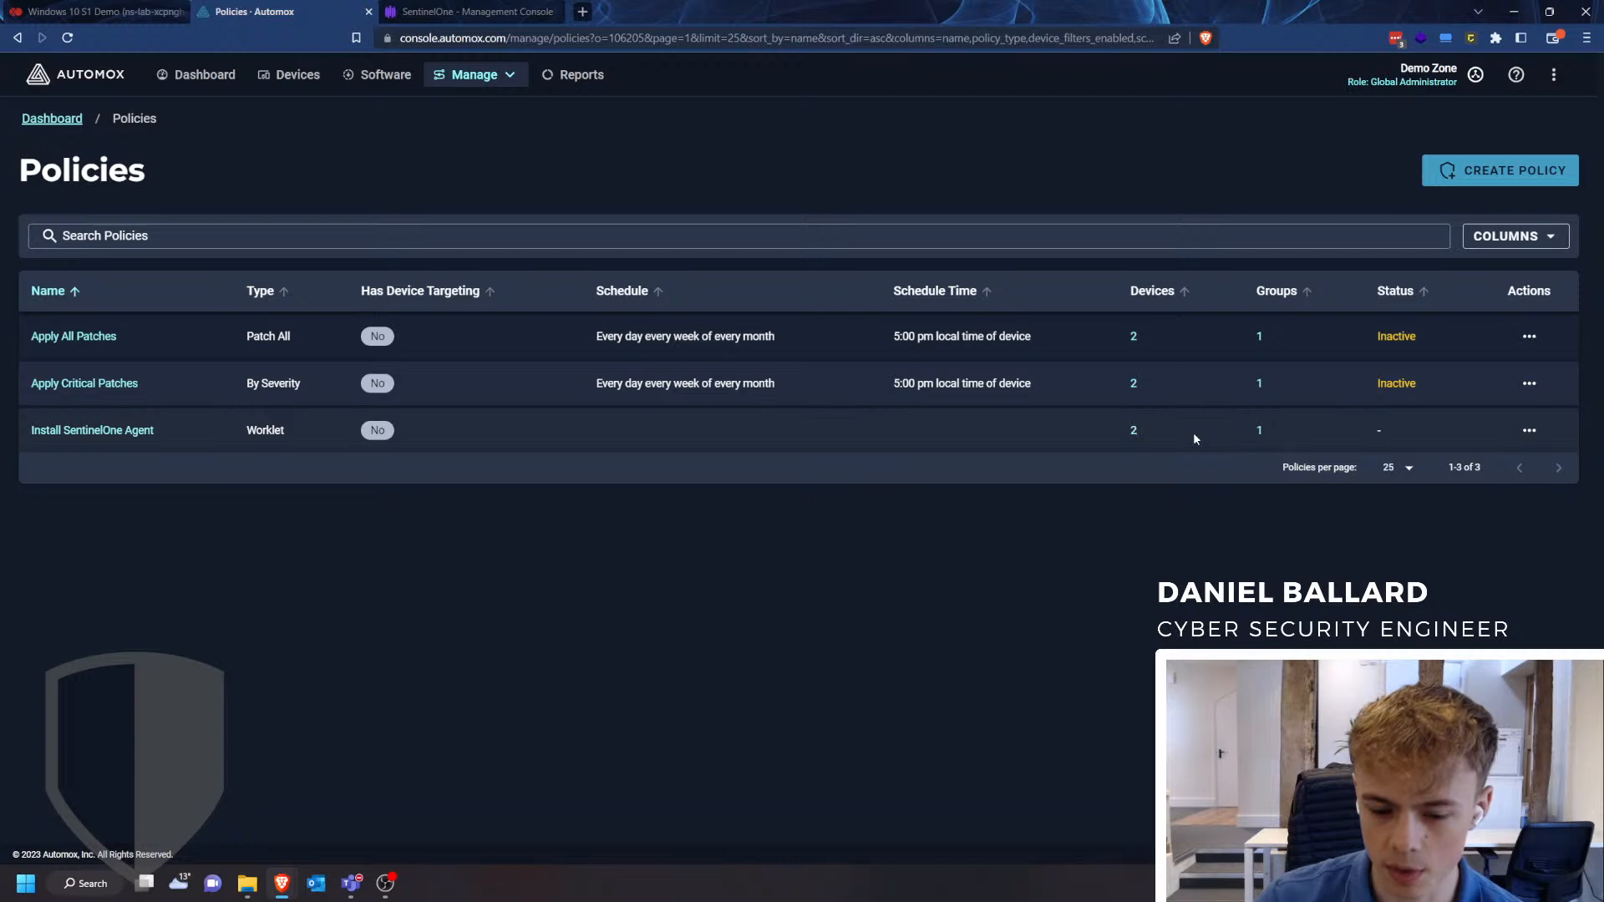
pyautogui.click(1529, 430)
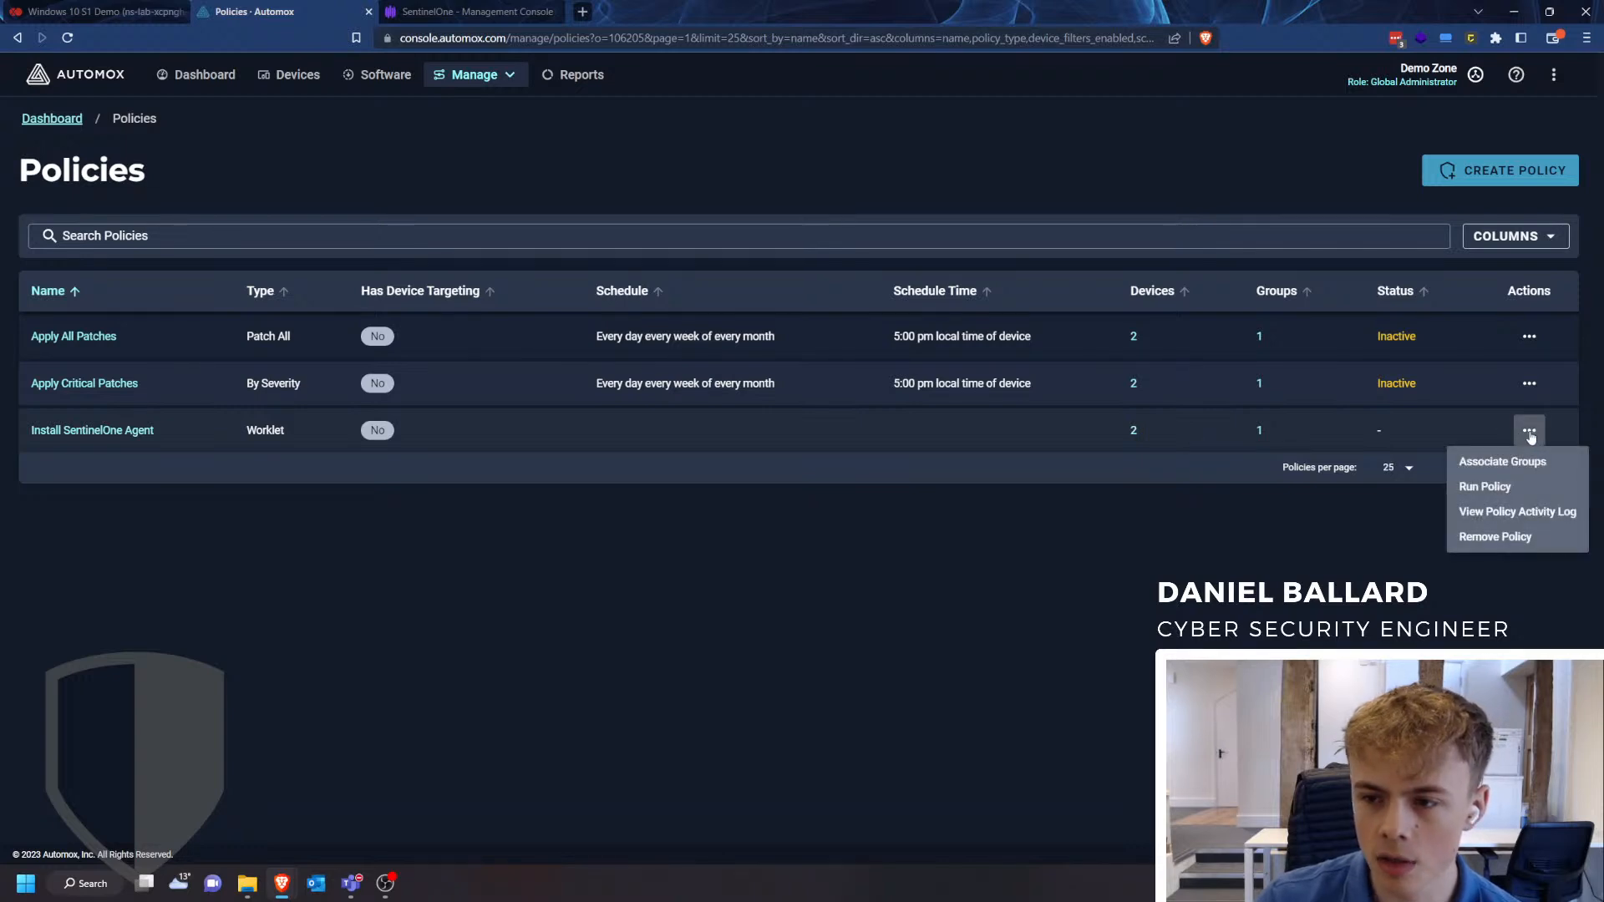
pyautogui.click(1507, 488)
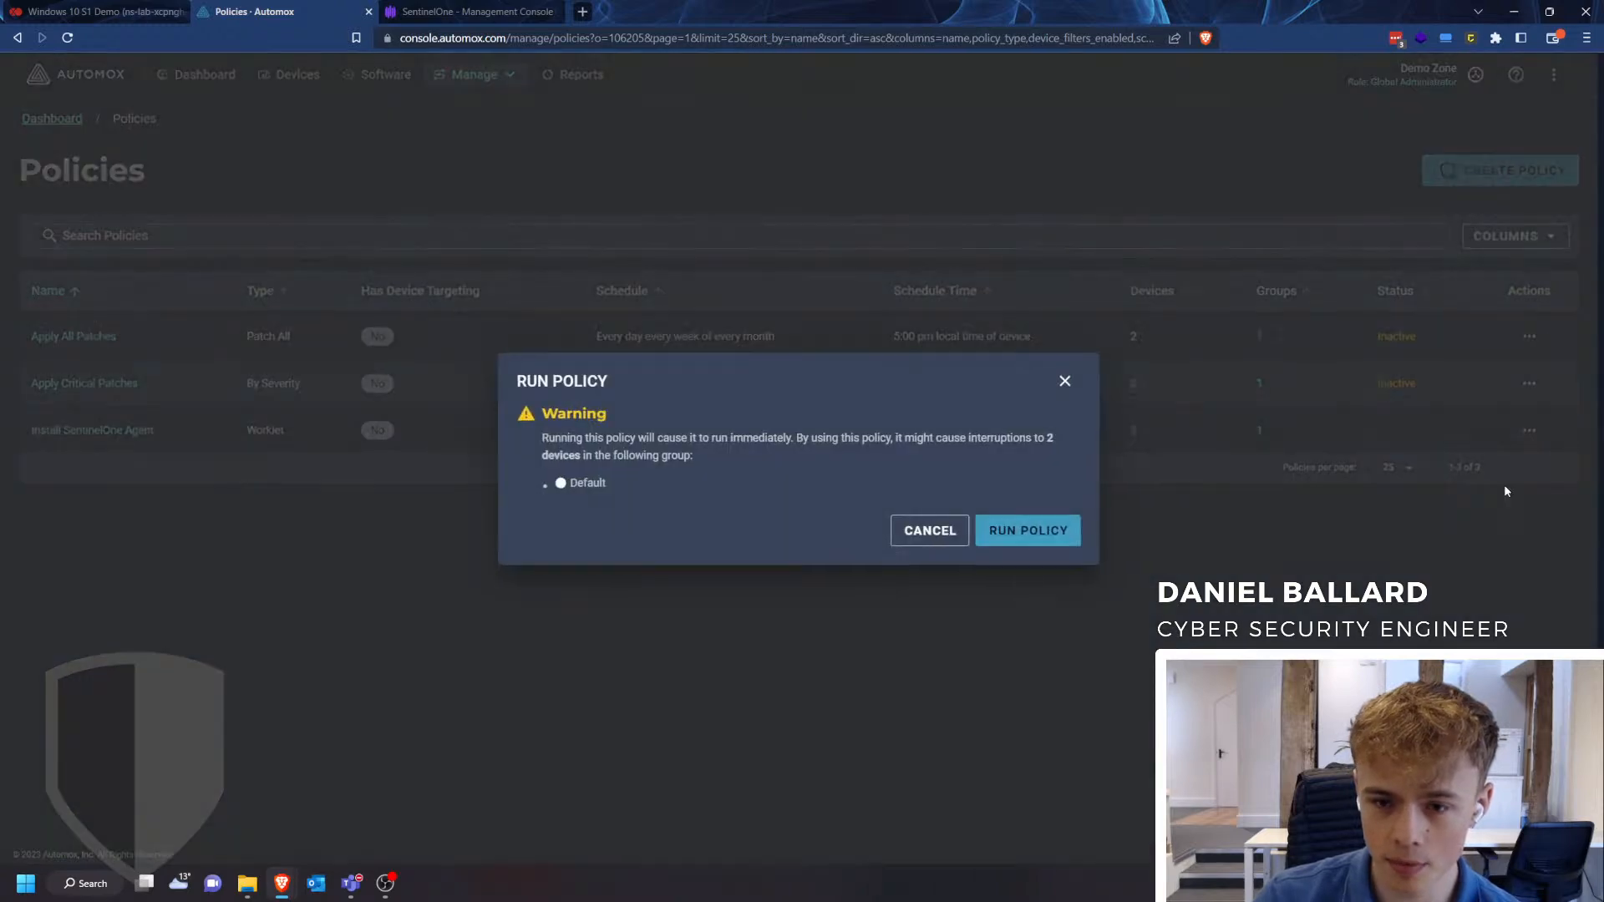
pyautogui.click(1043, 539)
pyautogui.click(1529, 431)
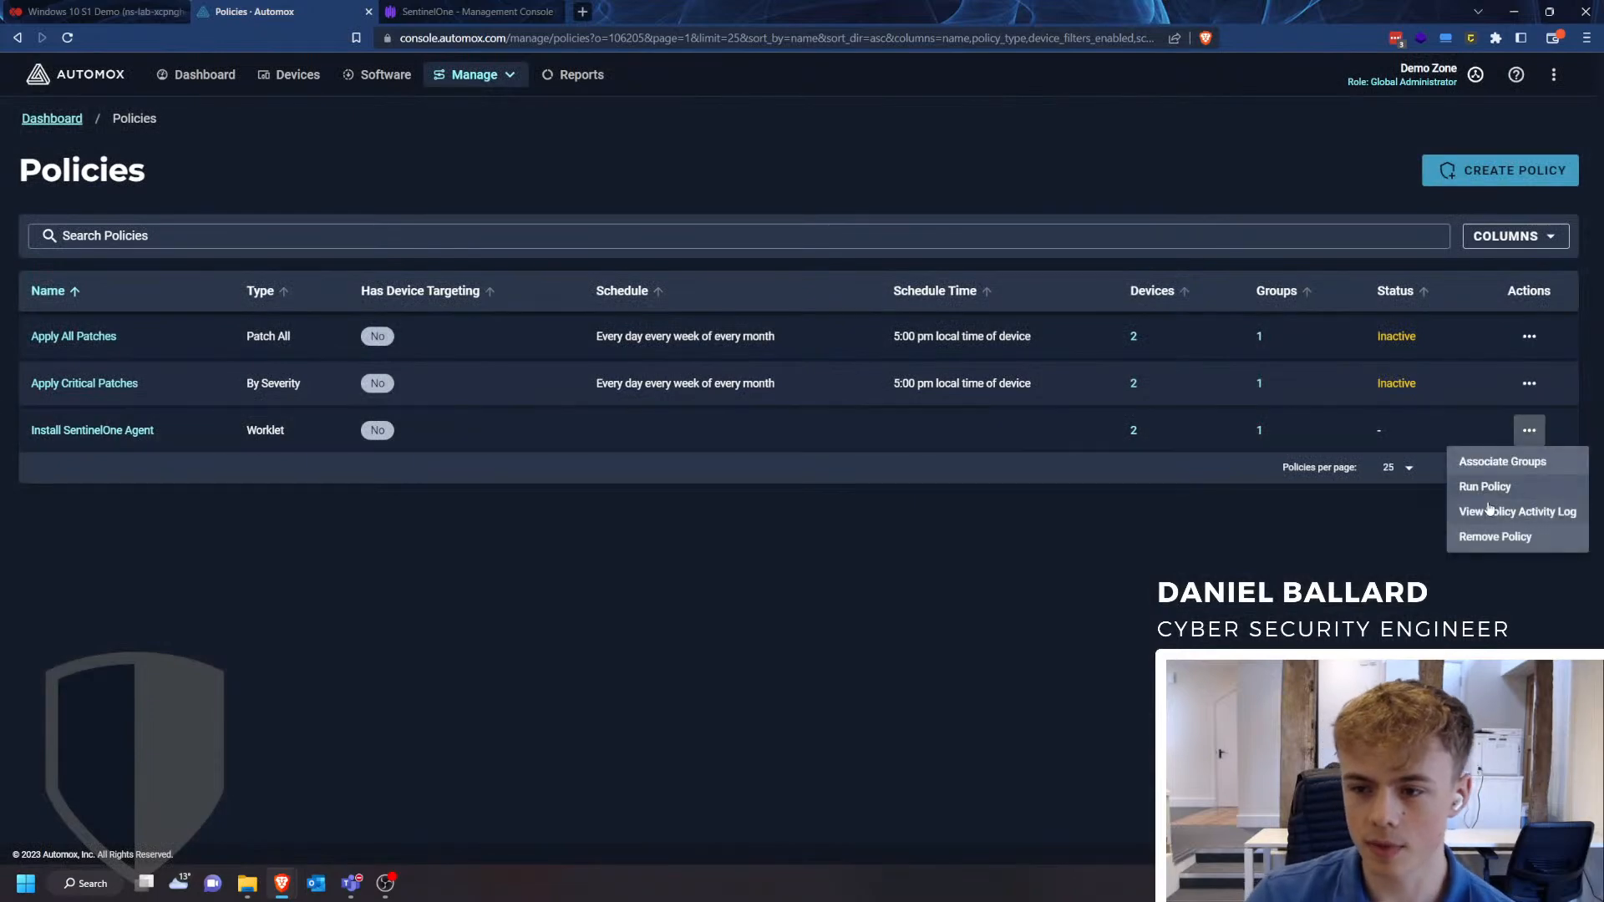
pyautogui.click(1488, 510)
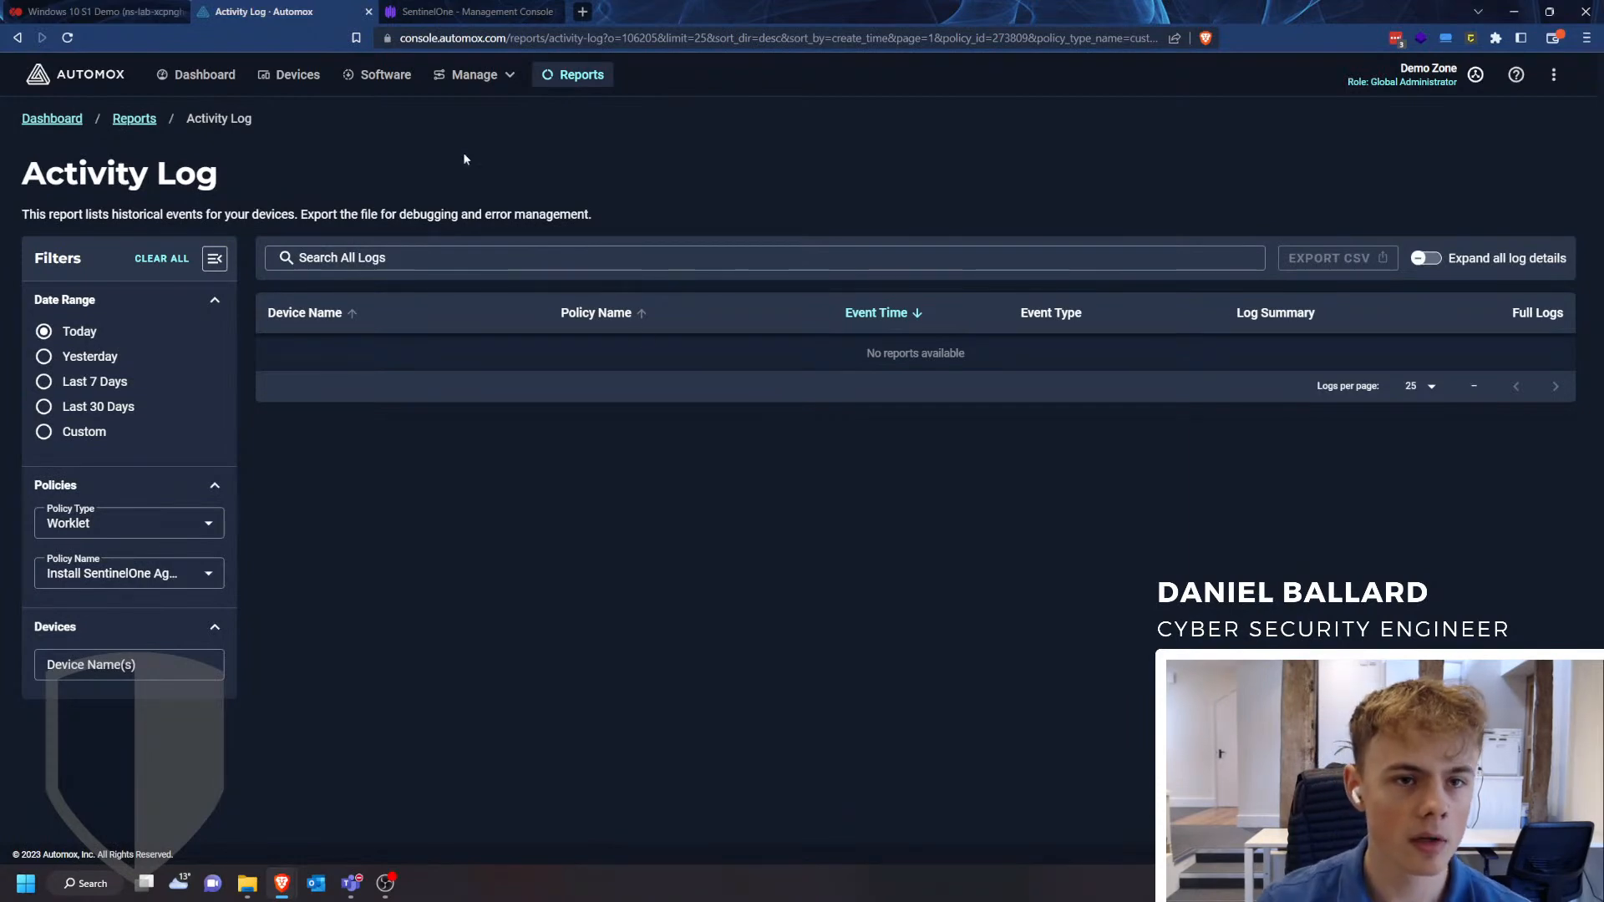
# - Switch to the Windows 10 S1 Demo console in Xen Orchestra and widen Task Manager to examine the background processes
pyautogui.click(100, 11)
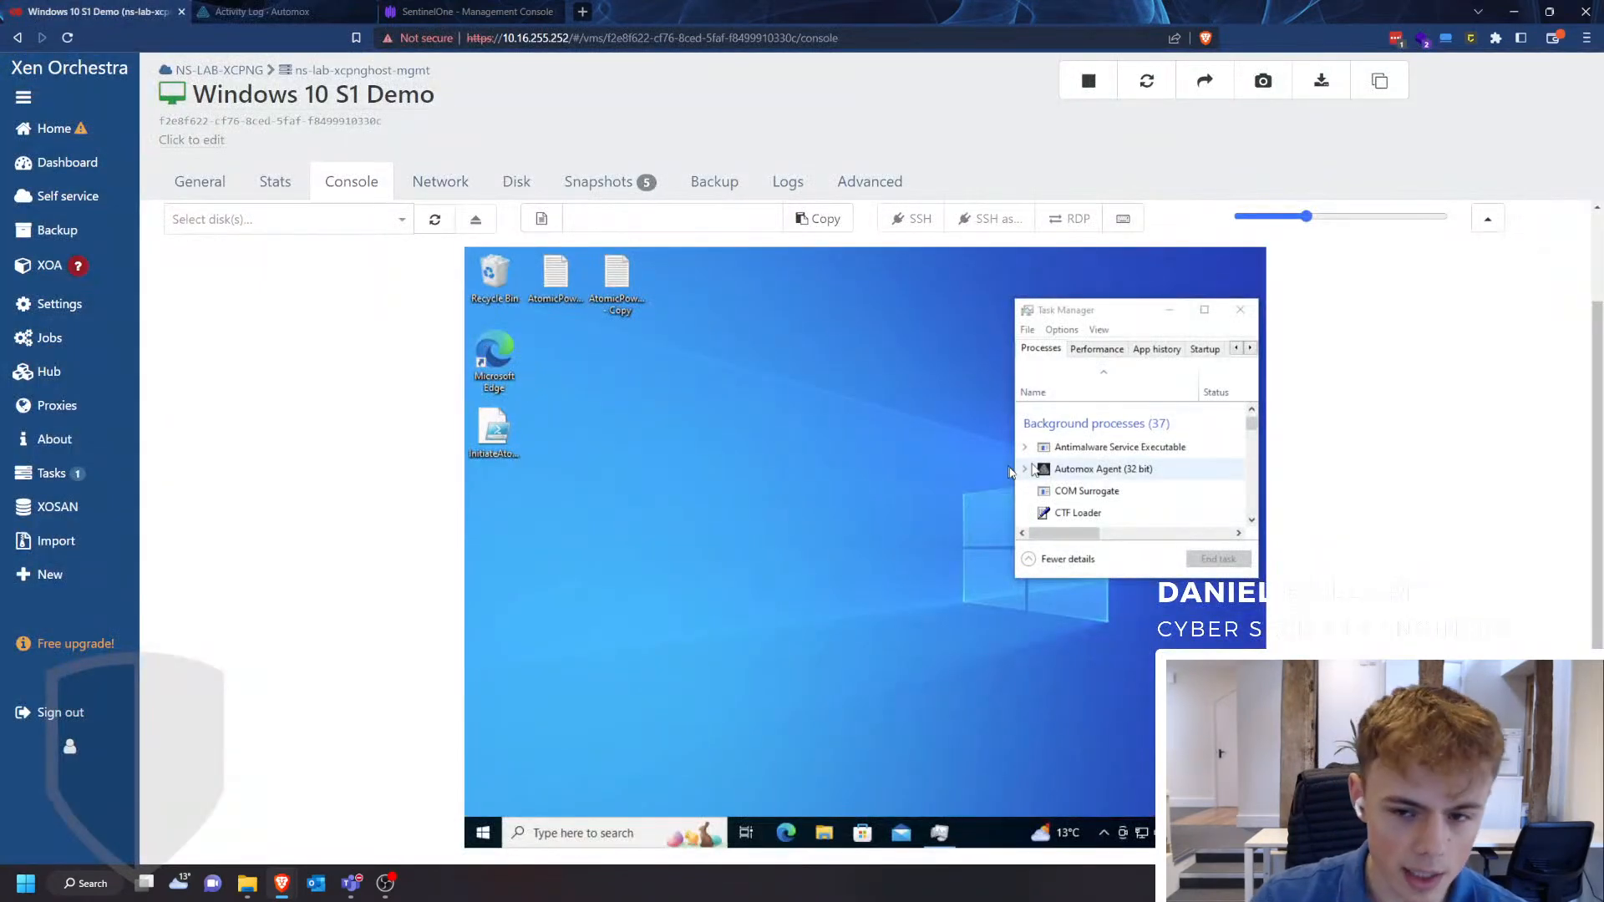
pyautogui.click(1014, 516)
pyautogui.moveTo(1014, 515); pyautogui.dragTo(1024, 621)
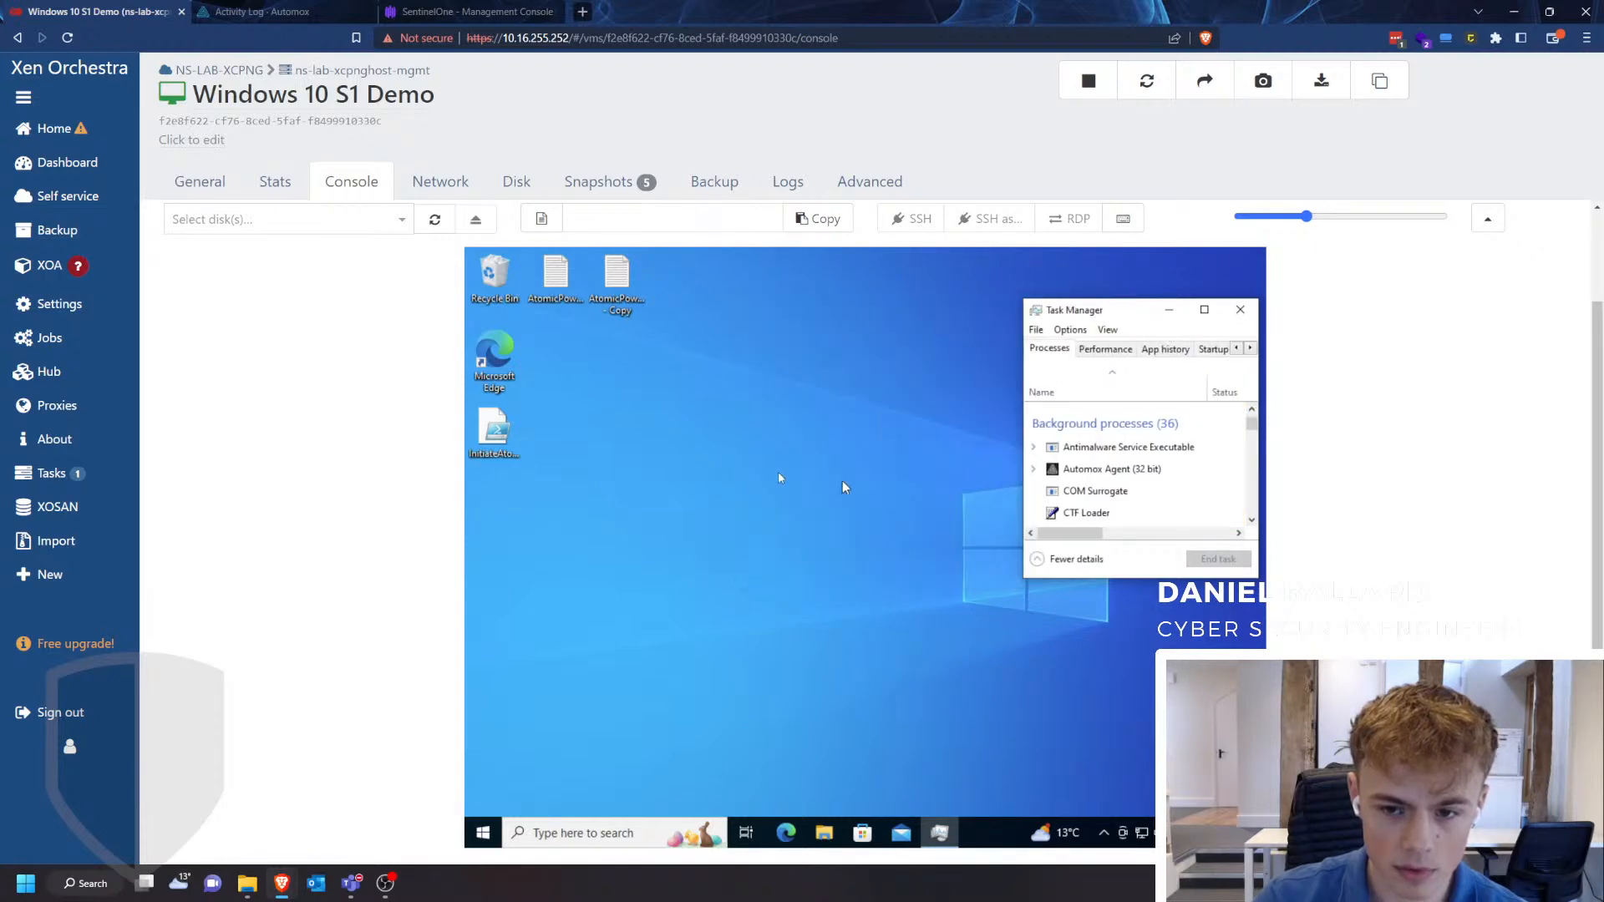
pyautogui.moveTo(1021, 465); pyautogui.dragTo(737, 465)
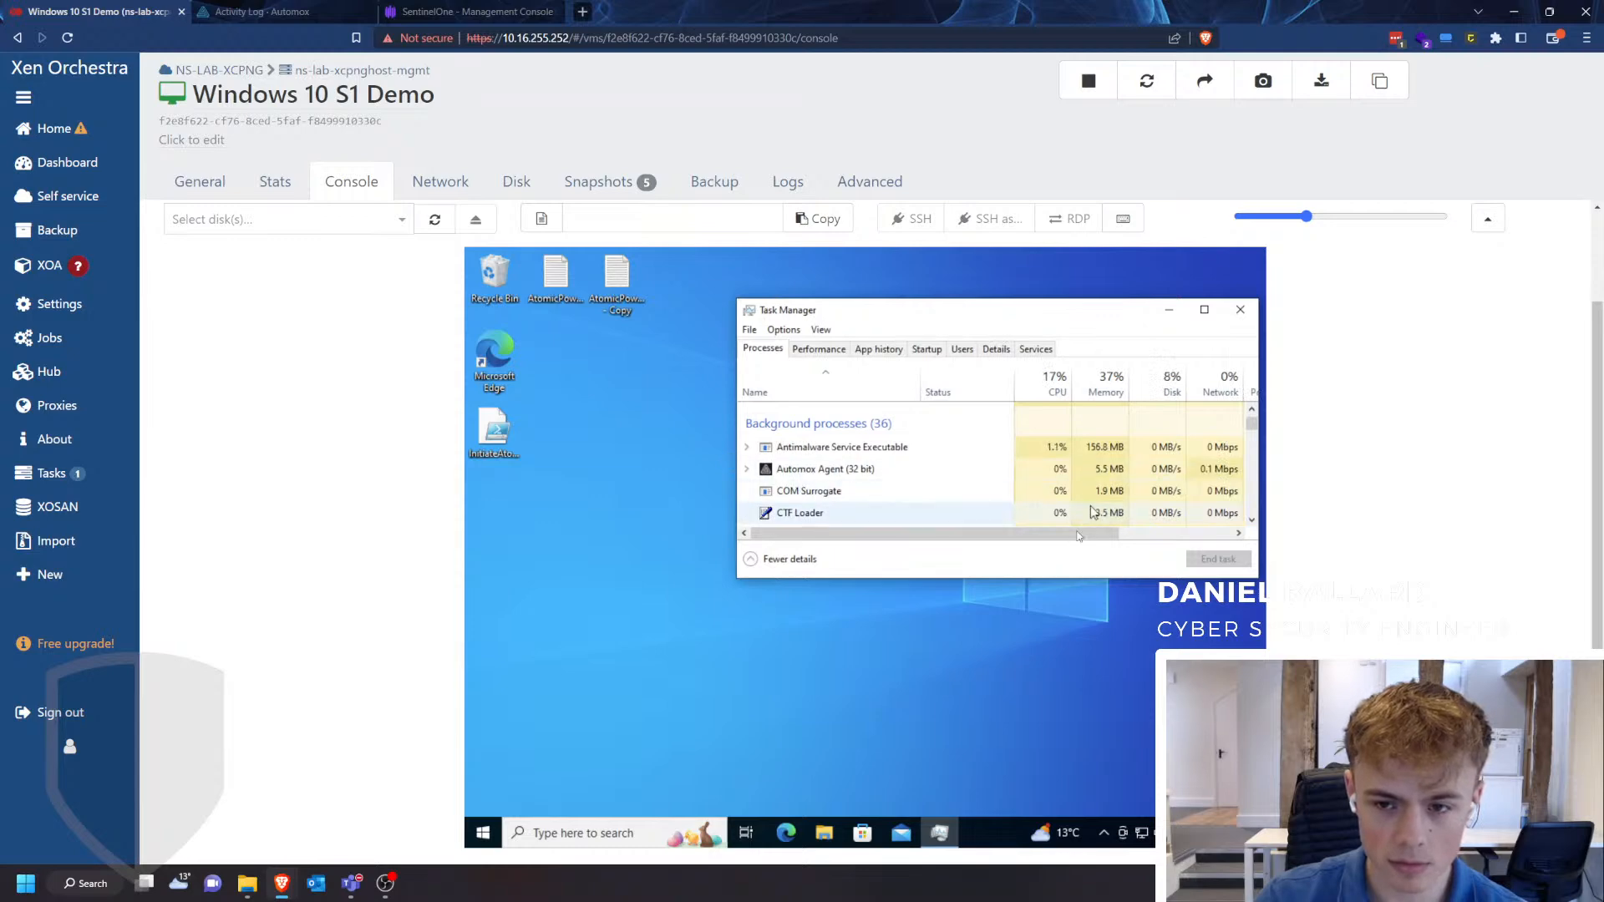
pyautogui.moveTo(1078, 533); pyautogui.dragTo(869, 545)
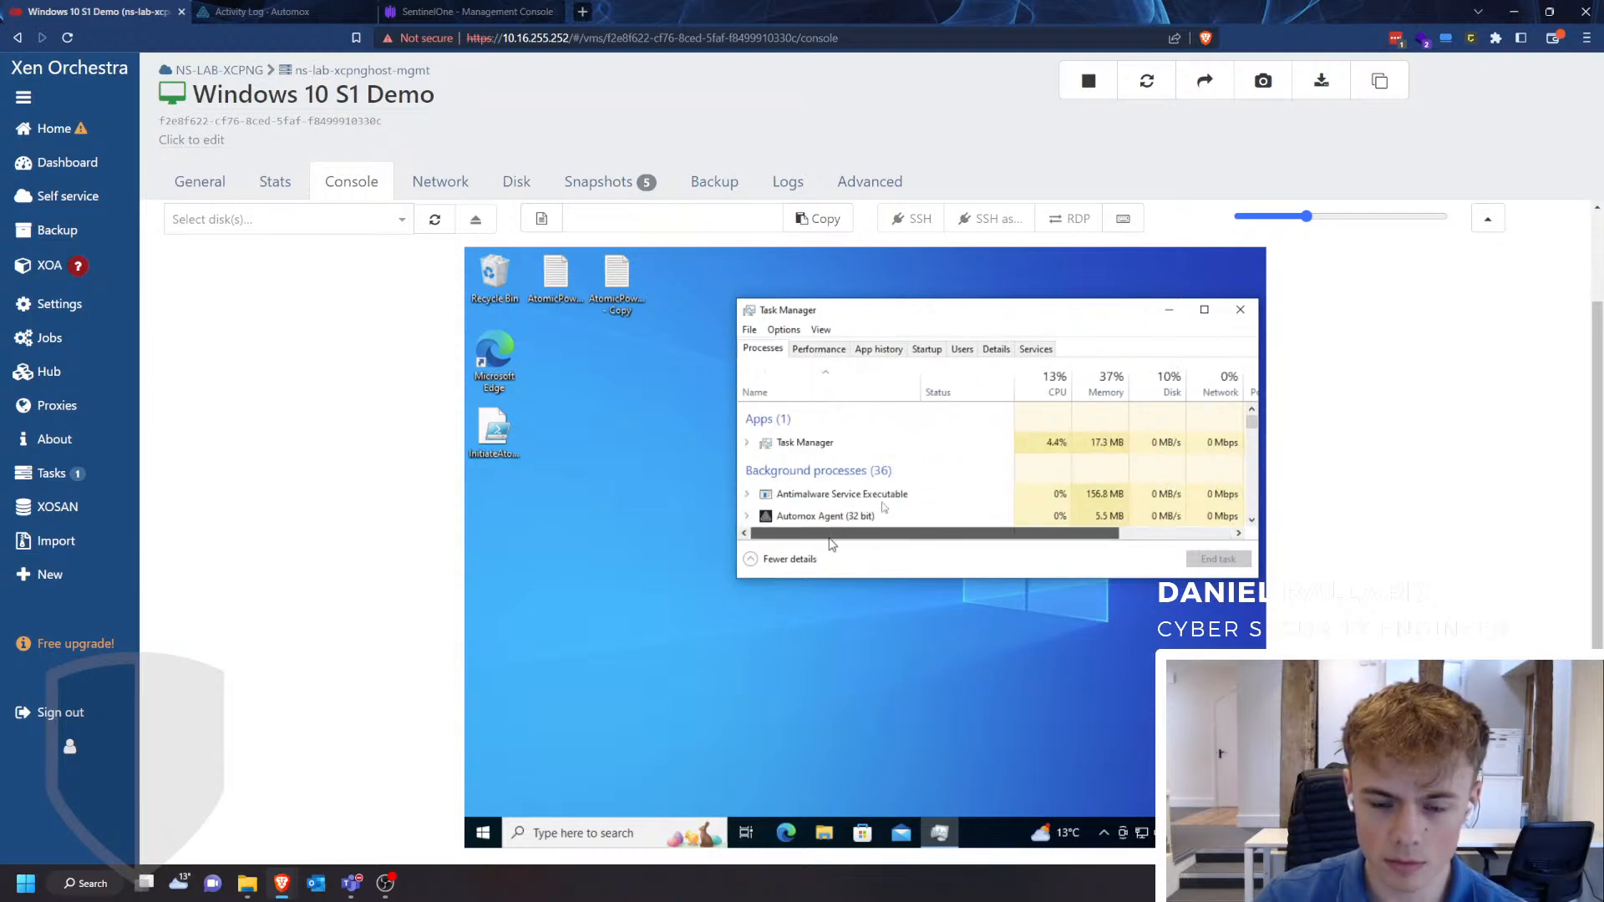
pyautogui.scroll(-2, 923, 459)
# - Return to Automox, reload the policy's activity log and review the Win10Dev entry's policy name and log summary
pyautogui.click(501, 10)
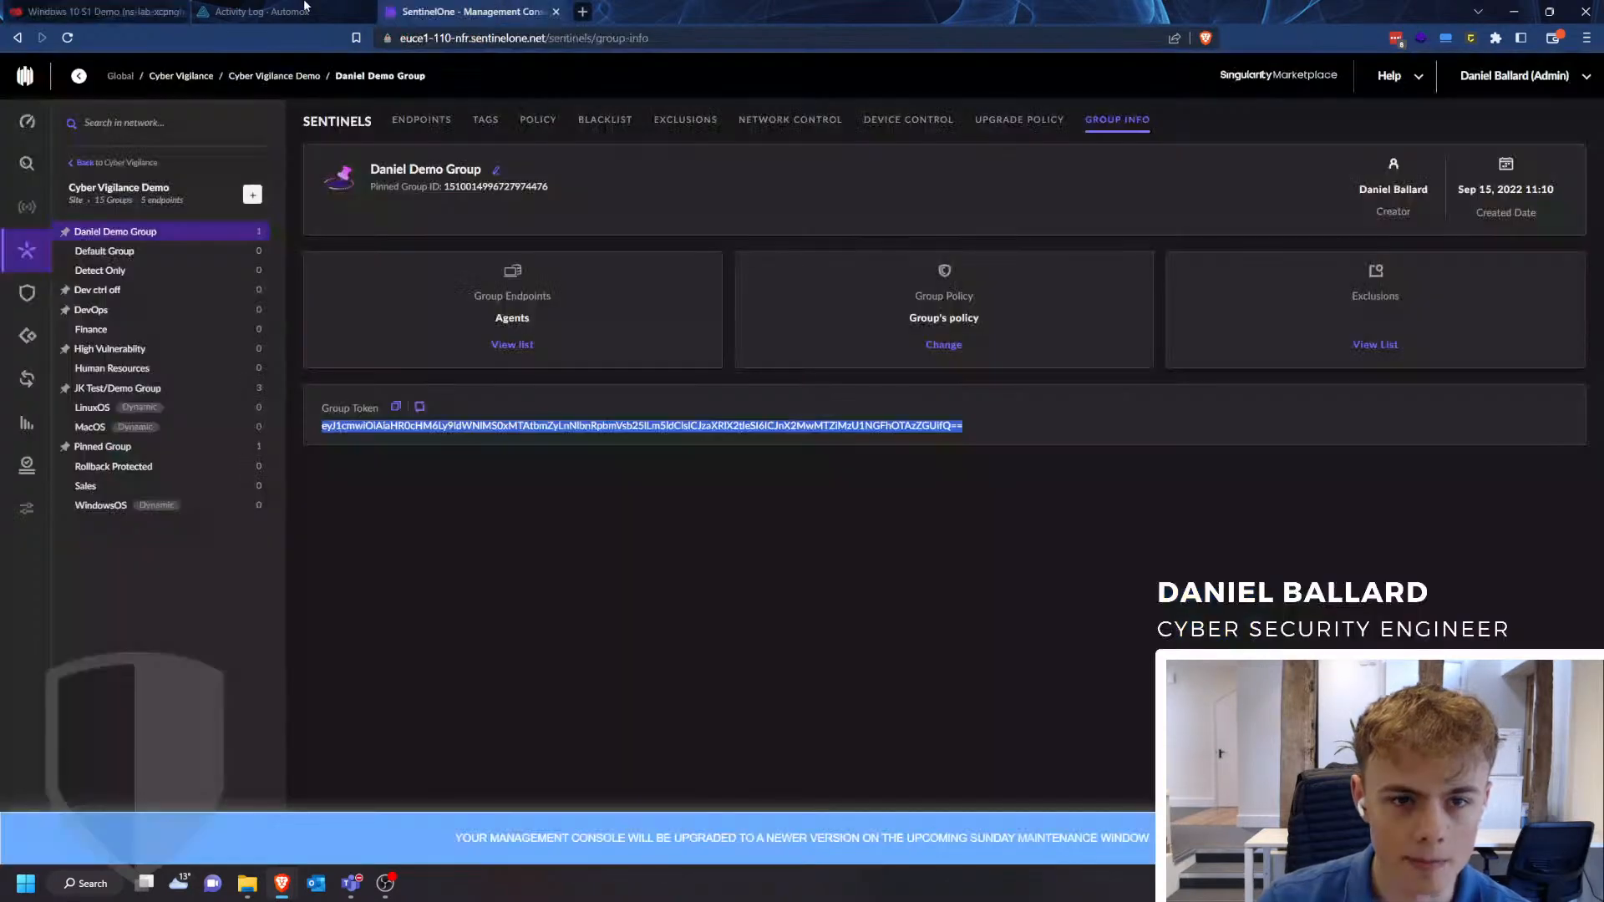
pyautogui.click(195, 9)
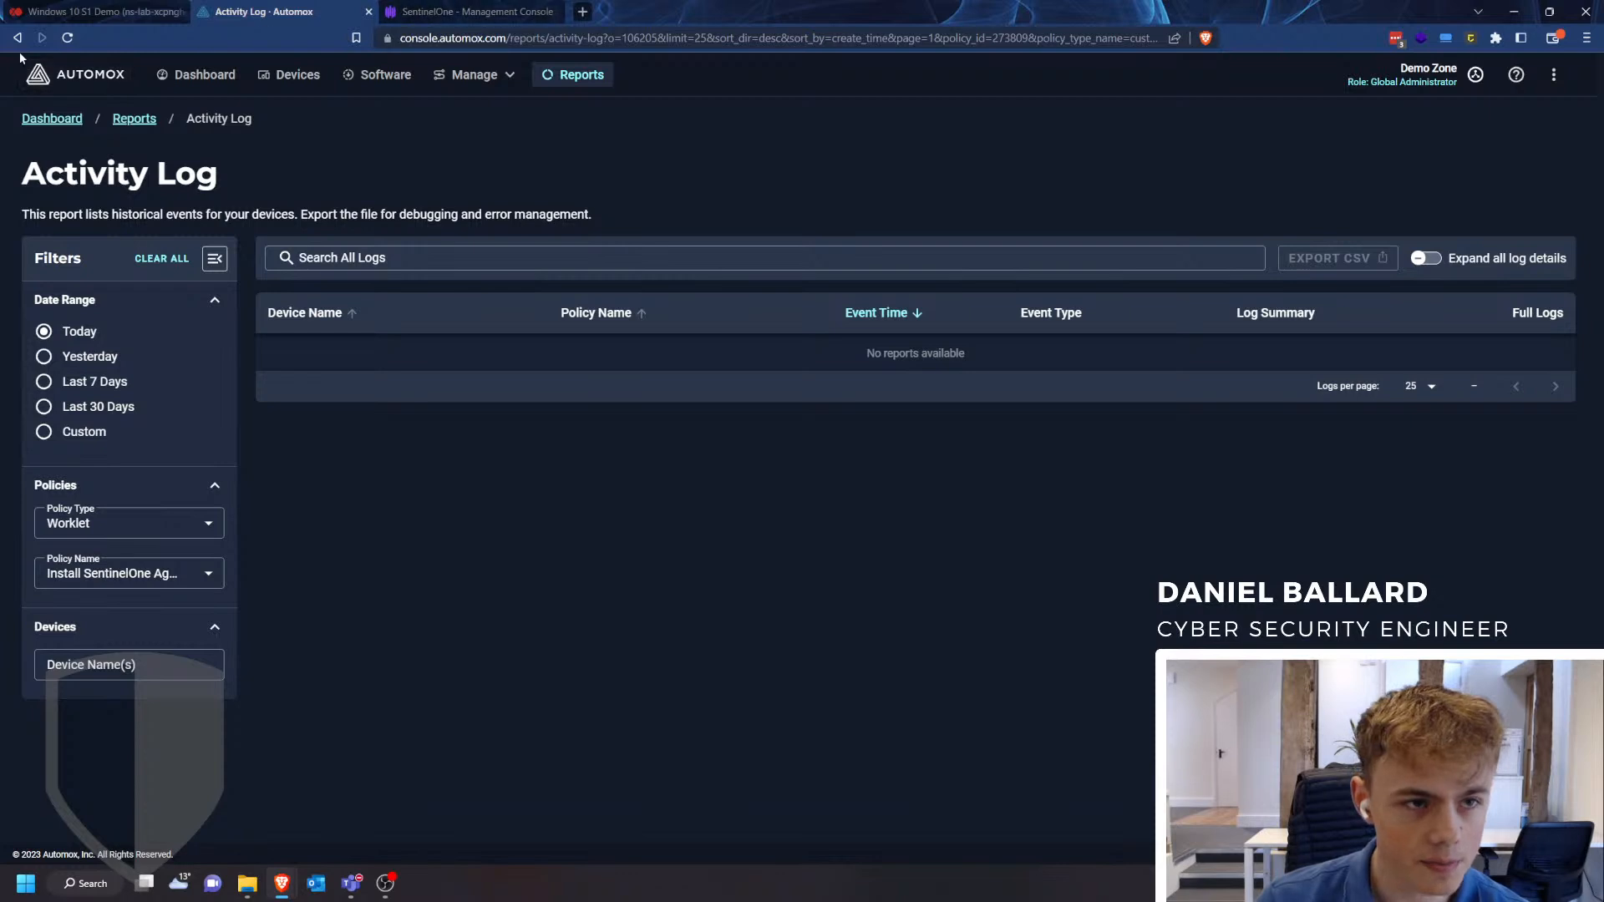
pyautogui.click(65, 38)
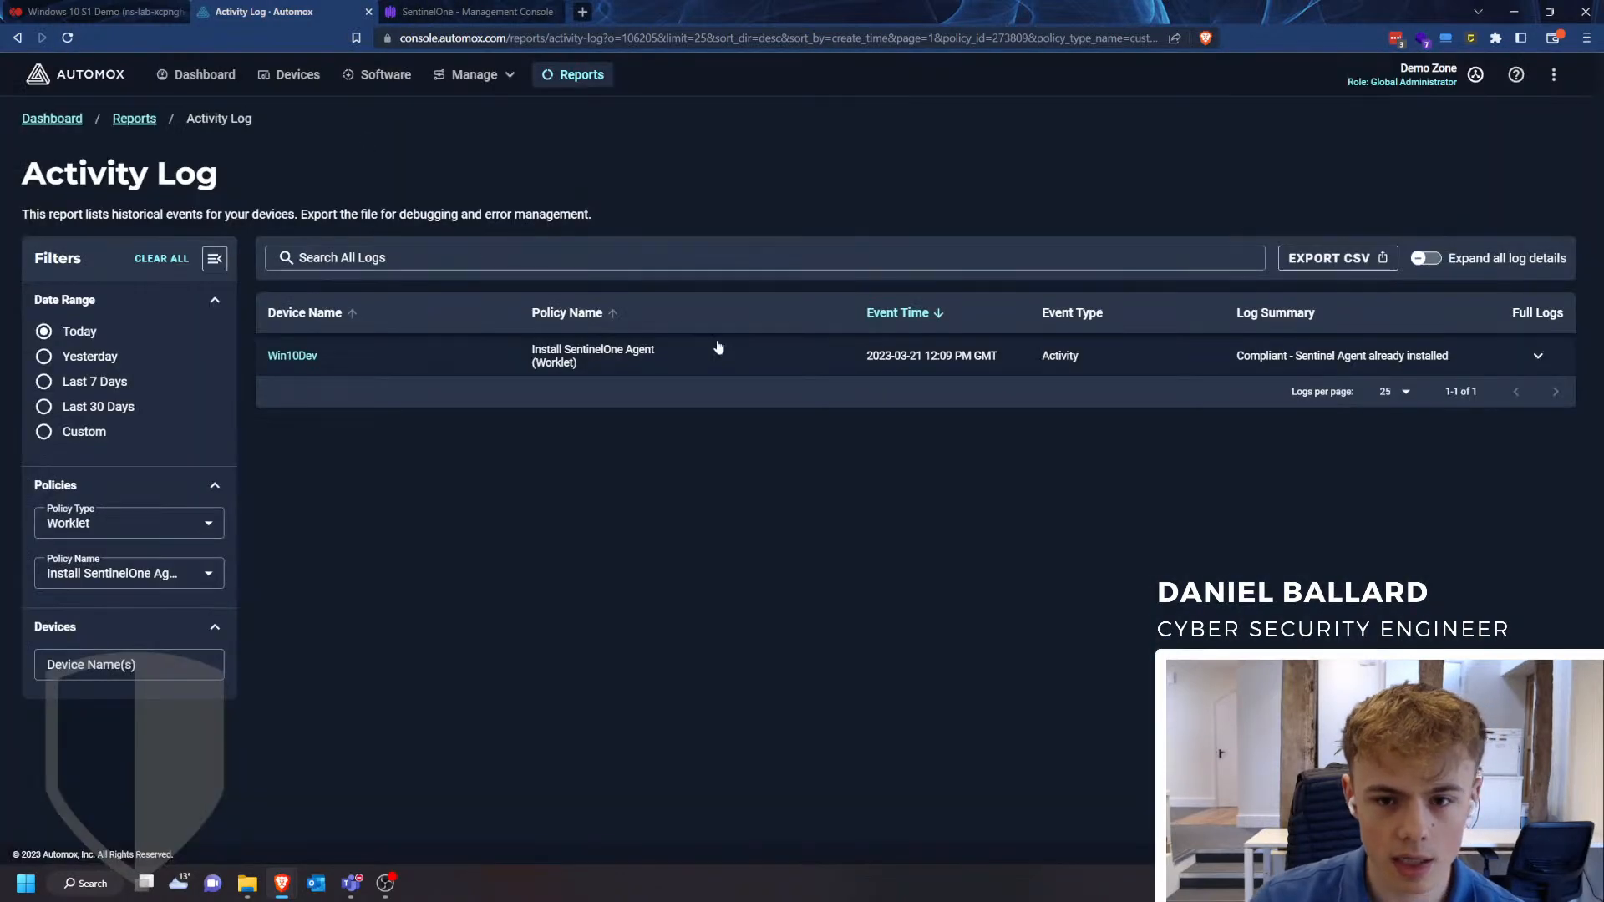
pyautogui.moveTo(635, 362); pyautogui.dragTo(519, 334)
pyautogui.click(515, 338)
pyautogui.moveTo(631, 366); pyautogui.dragTo(515, 343)
pyautogui.click(514, 343)
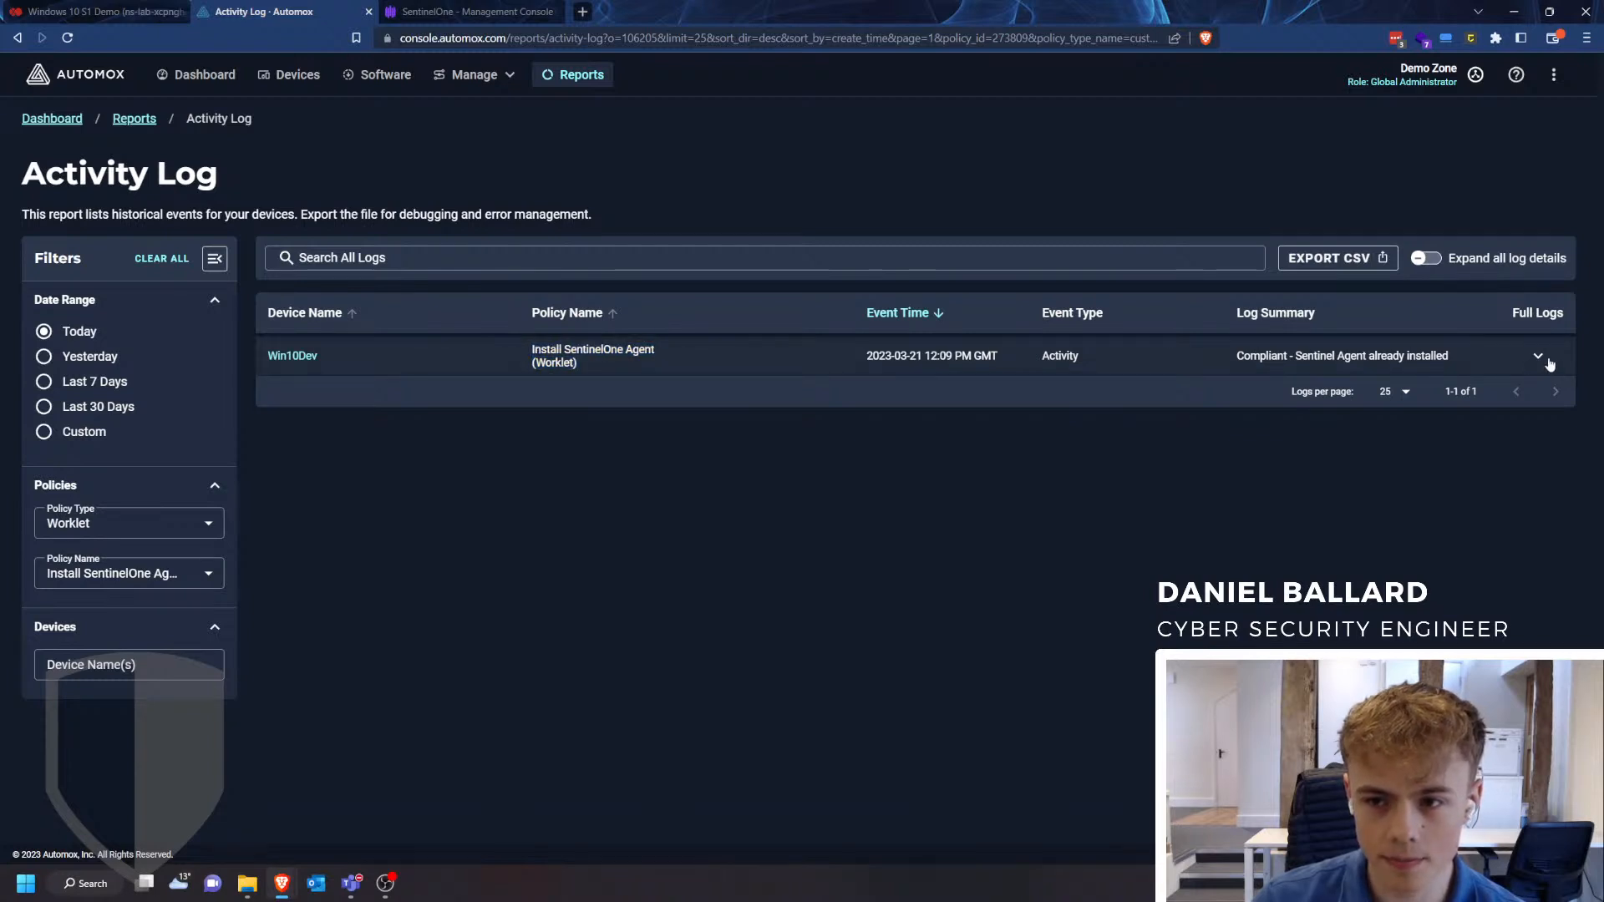
pyautogui.moveTo(334, 359); pyautogui.dragTo(395, 349)
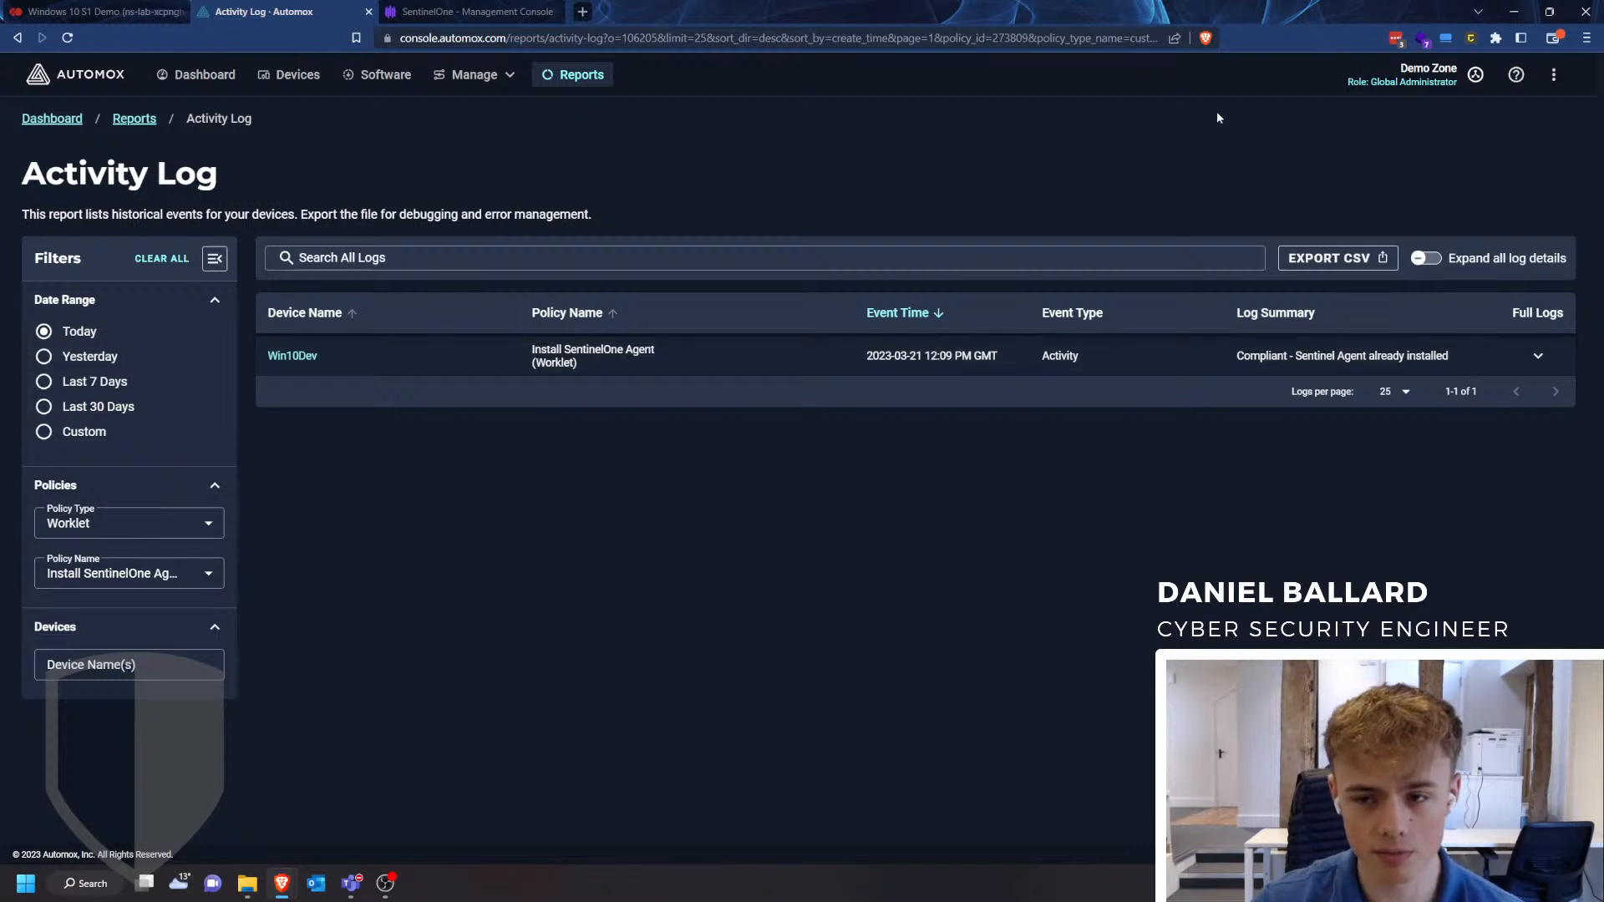
pyautogui.moveTo(1236, 355); pyautogui.dragTo(1445, 352)
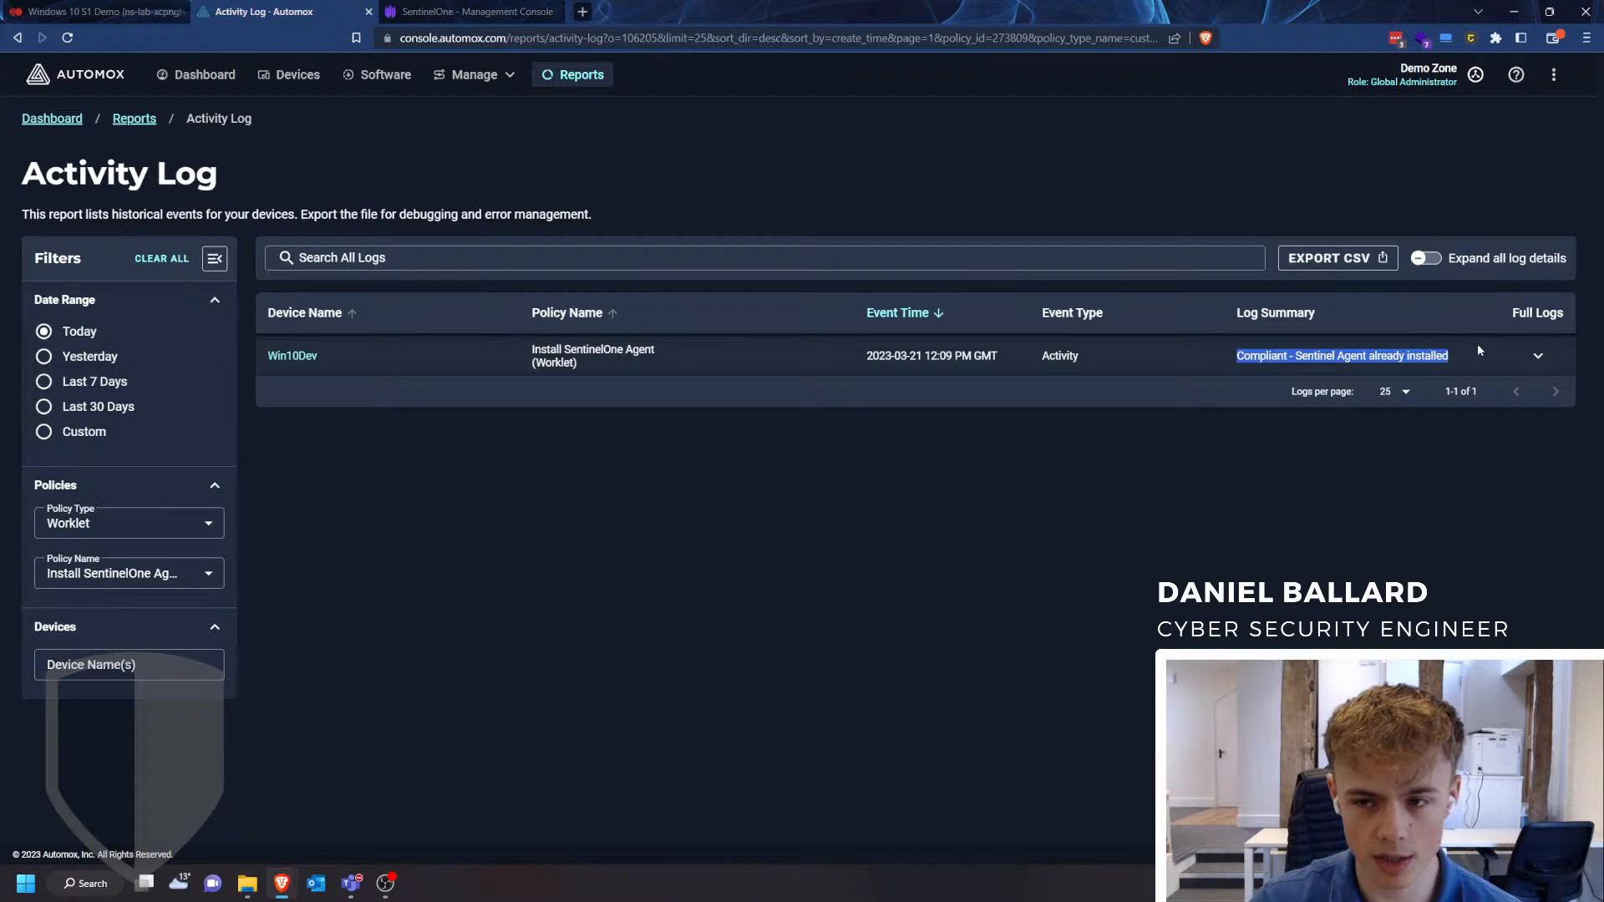
pyautogui.click(1476, 344)
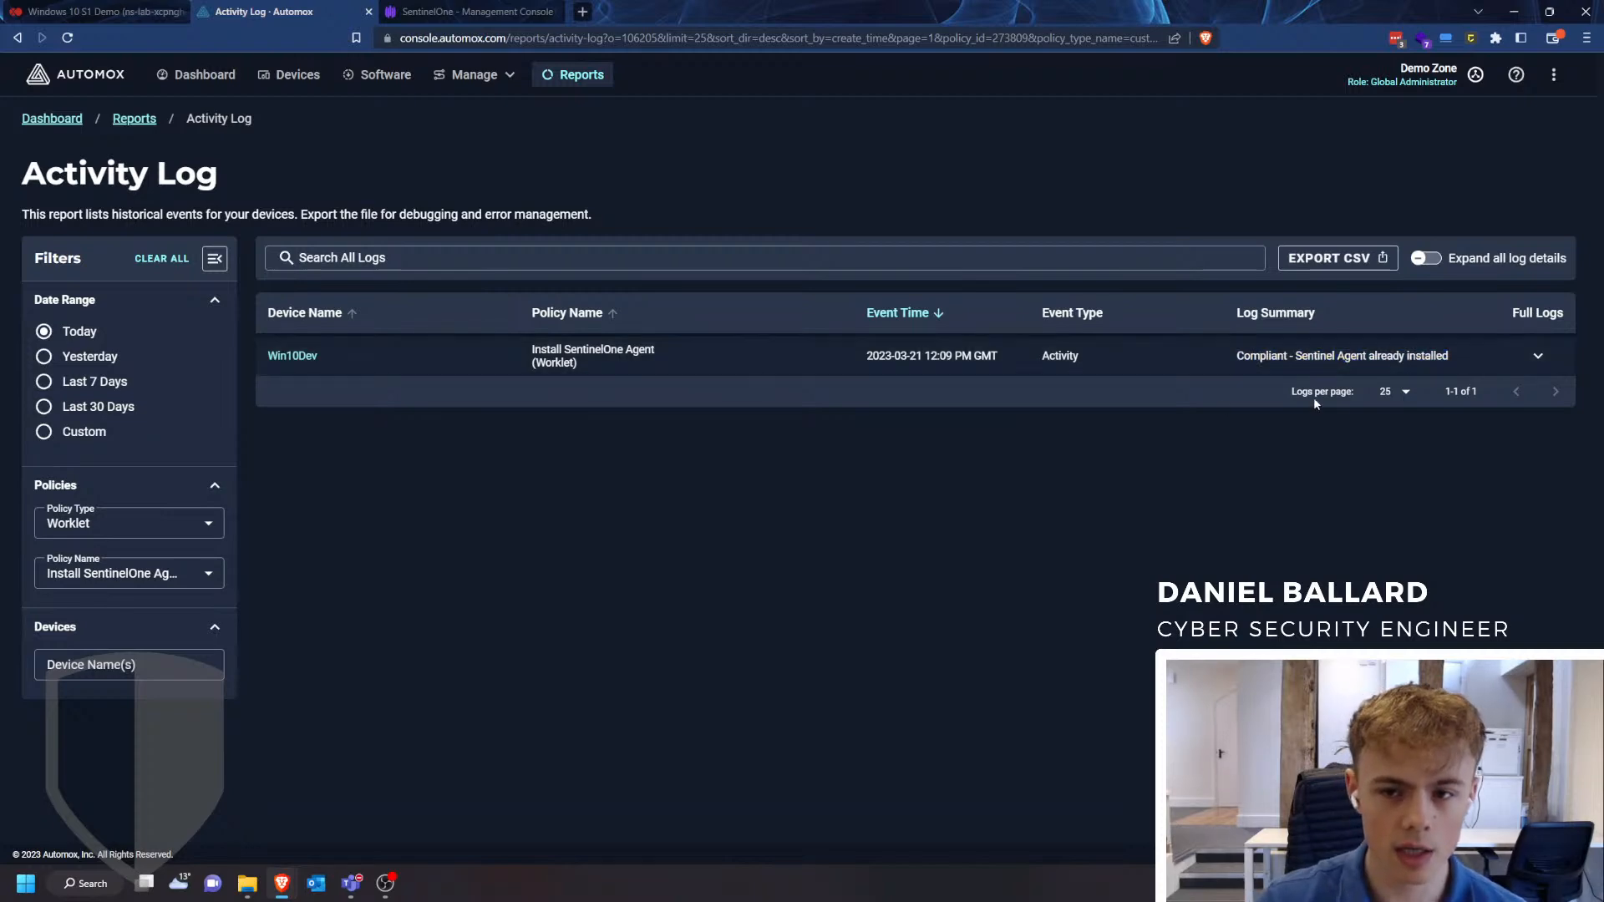
# - Expand the Win10Dev entry's full log, read its output and collapse it again
pyautogui.moveTo(580, 365); pyautogui.dragTo(520, 349)
pyautogui.click(521, 349)
pyautogui.click(1546, 360)
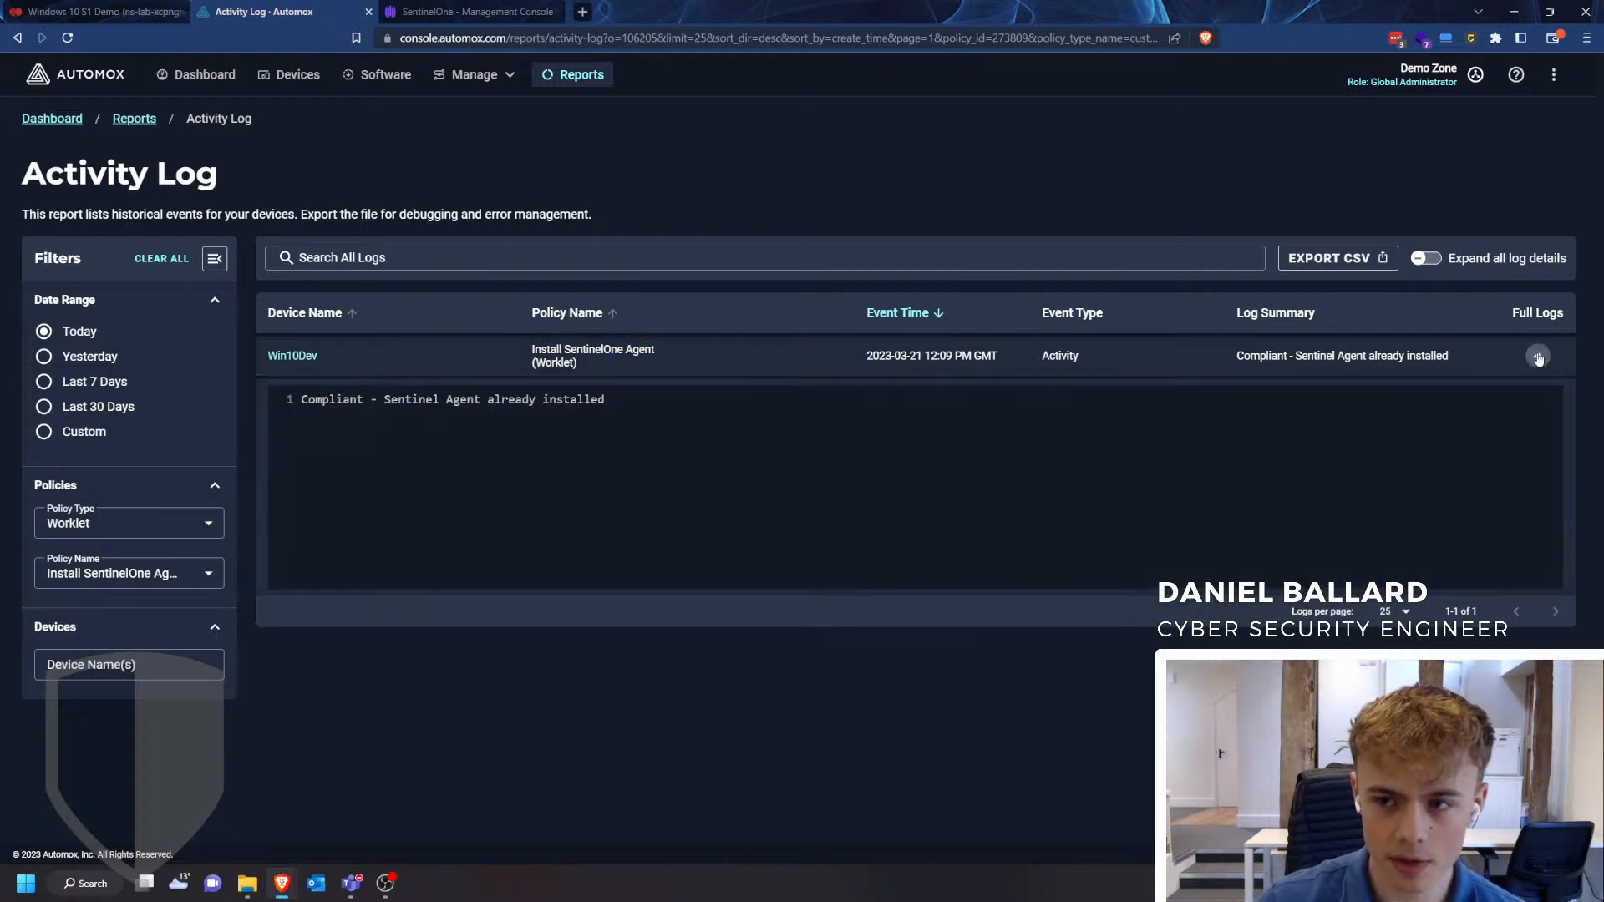
pyautogui.moveTo(607, 400); pyautogui.dragTo(301, 400)
pyautogui.click(955, 418)
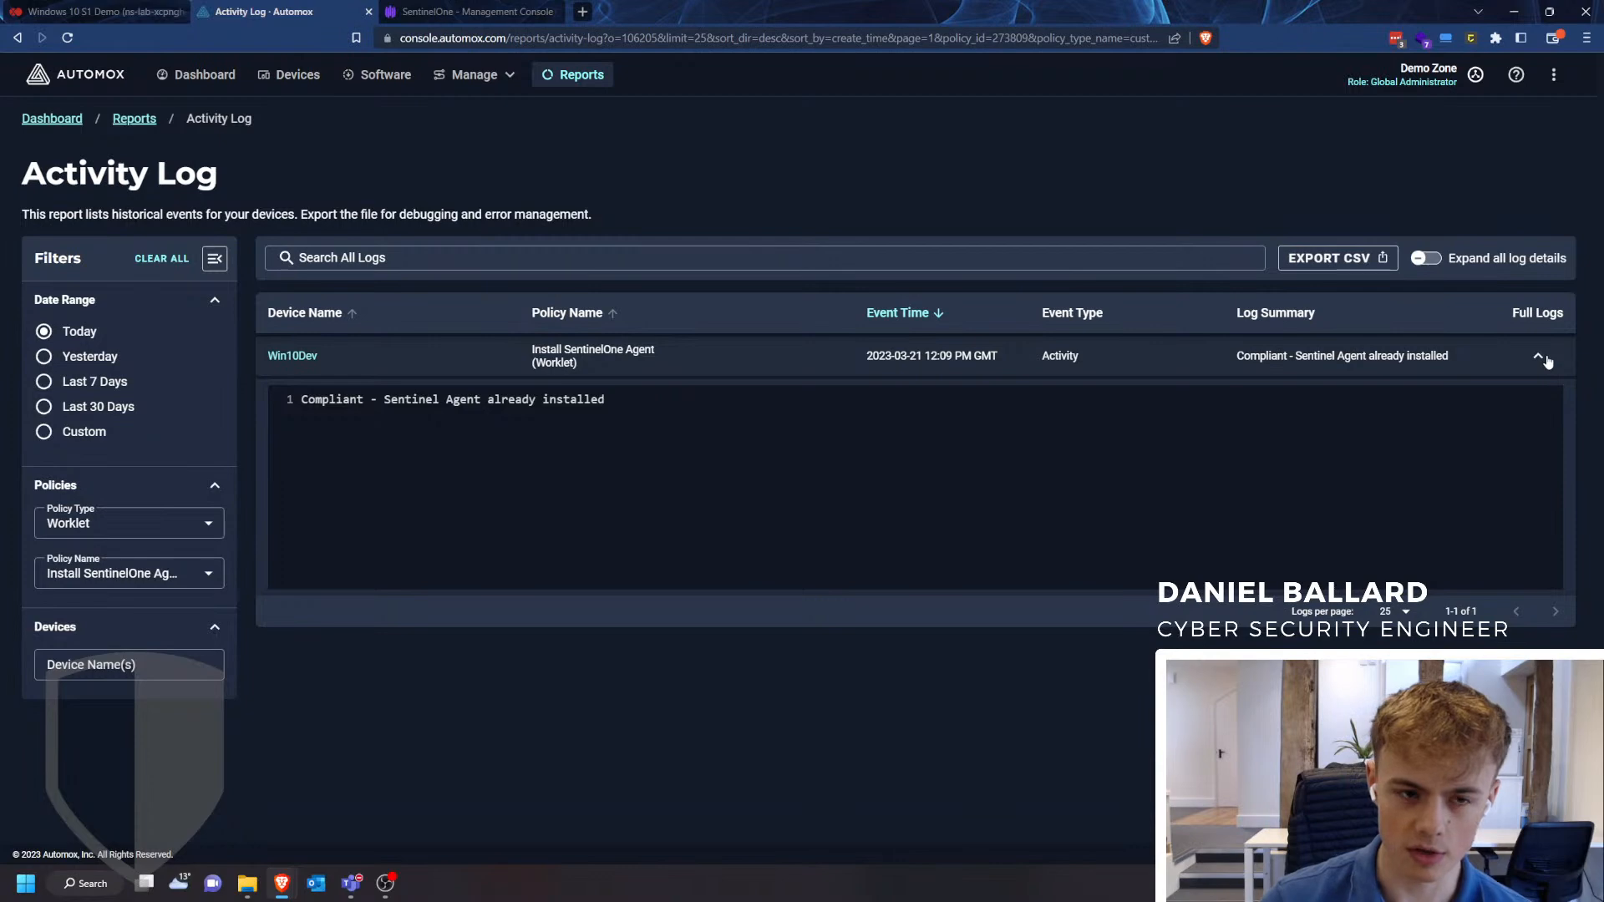
pyautogui.click(1546, 359)
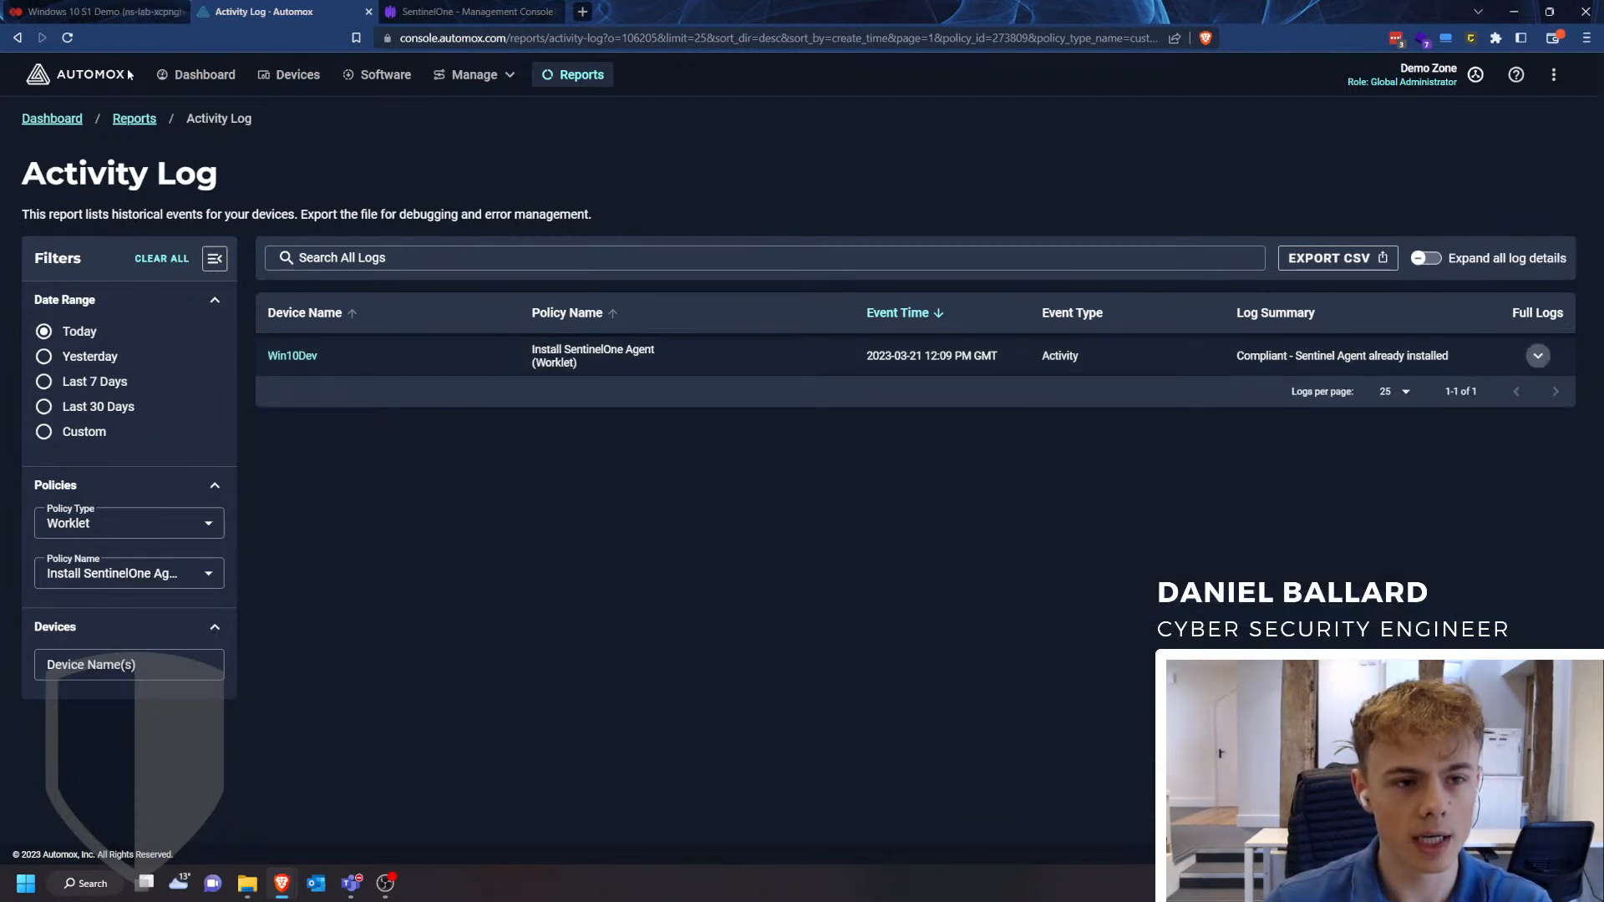
# - Reload the activity log, and switch to the SentinelOne console to examine the demo group's endpoint list
pyautogui.click(67, 37)
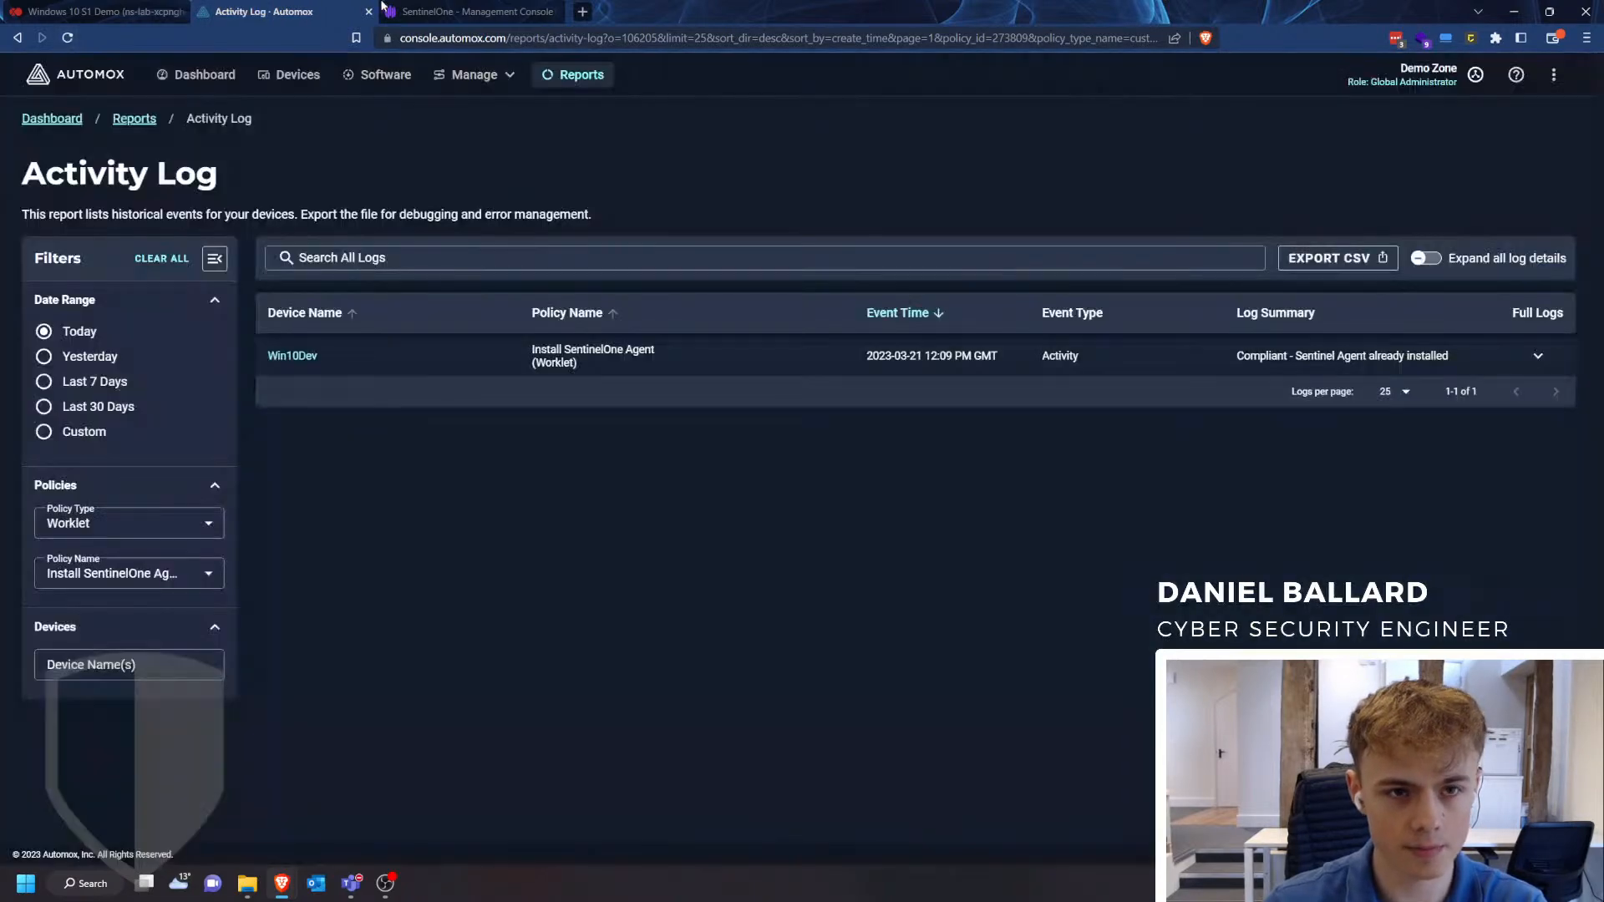
pyautogui.click(412, 8)
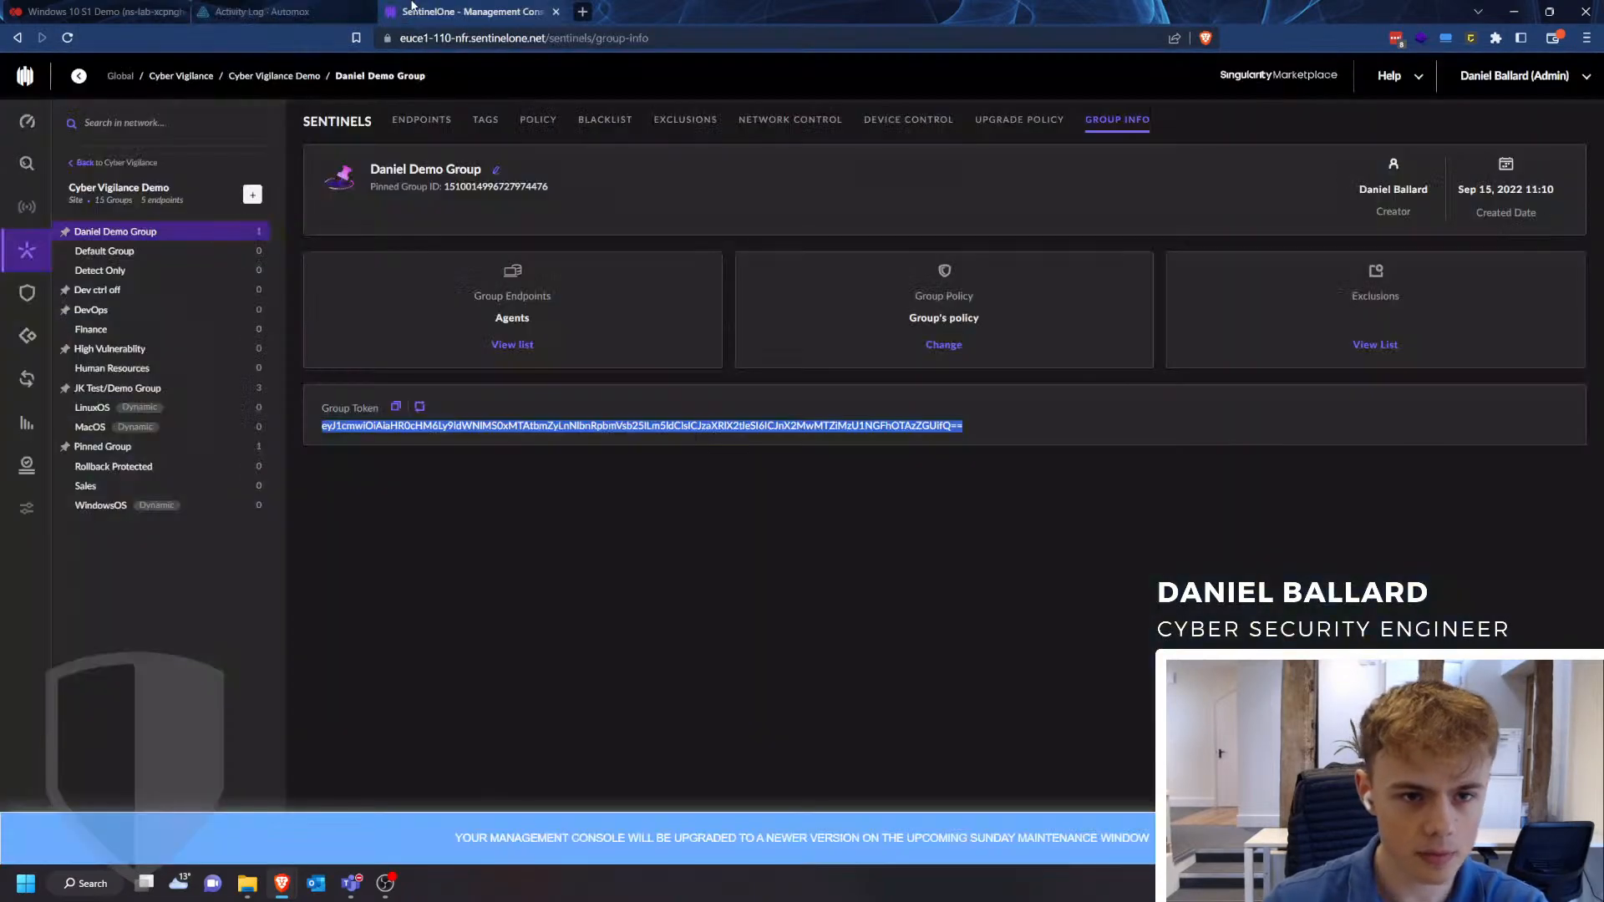
pyautogui.click(430, 132)
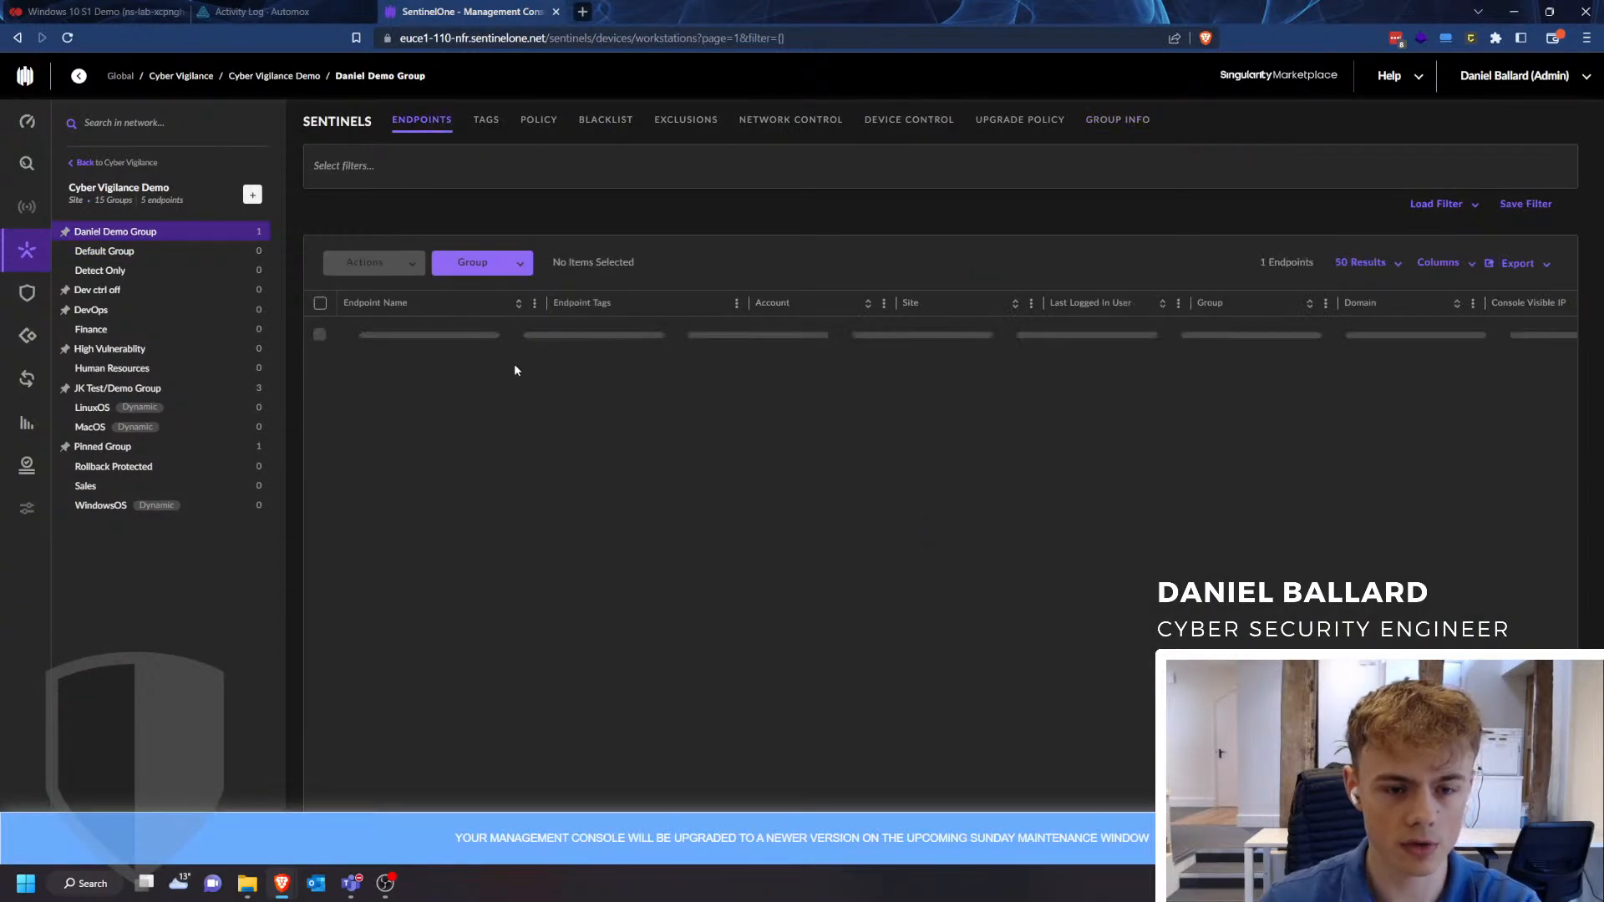
pyautogui.click(530, 391)
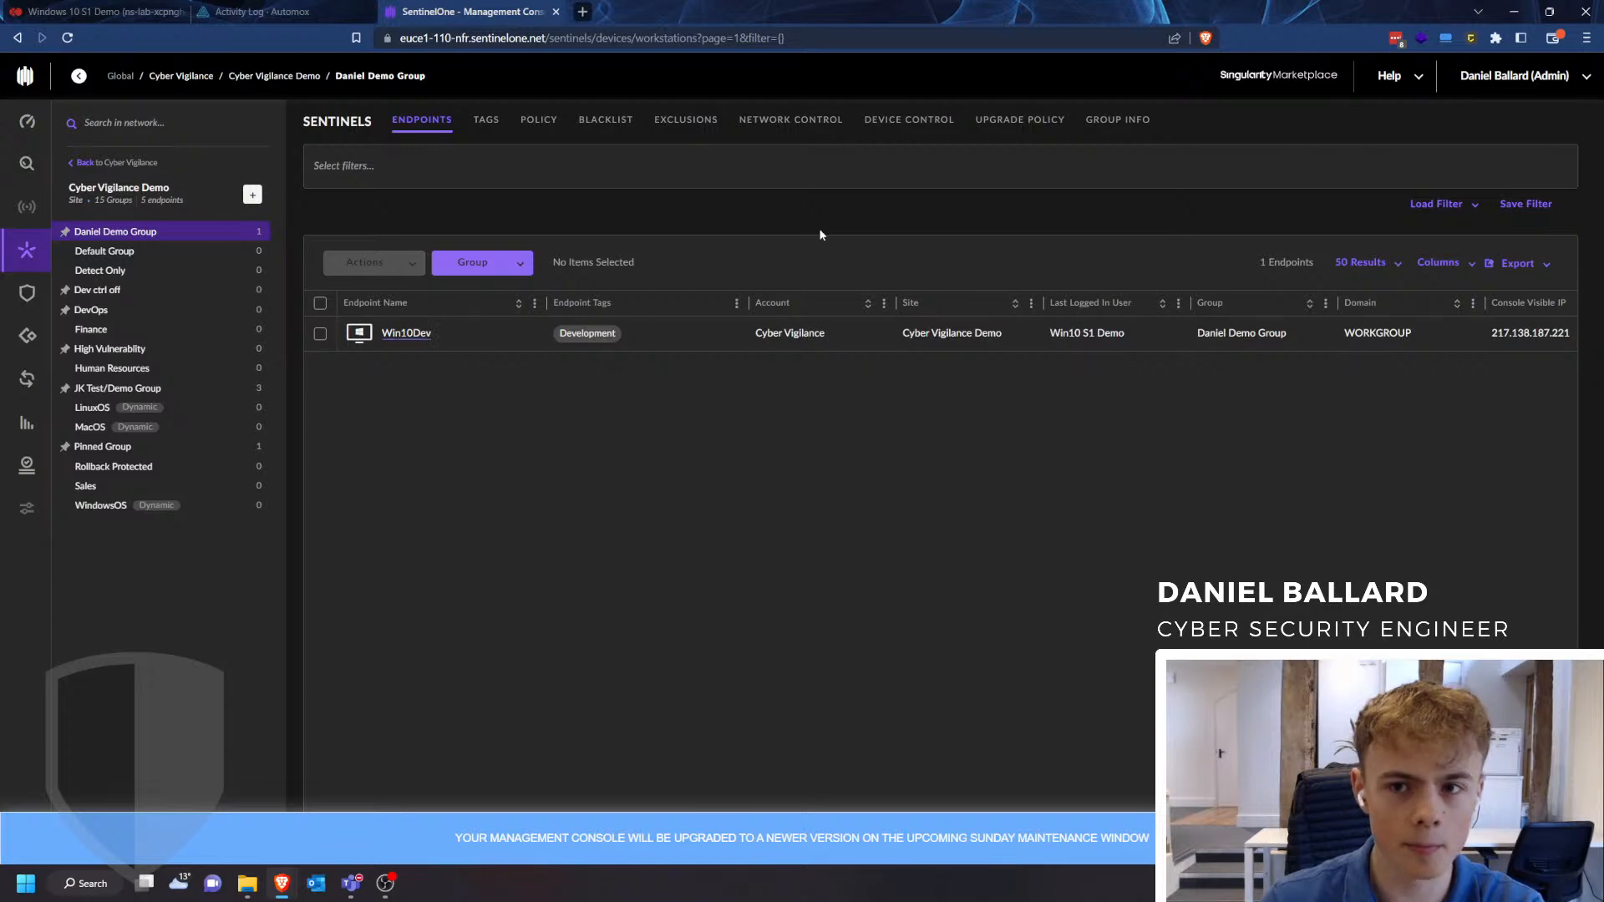
# - Check the virtual machine's Task Manager in Xen Orchestra and reload the Automox activity log to look for new entries
pyautogui.click(263, 11)
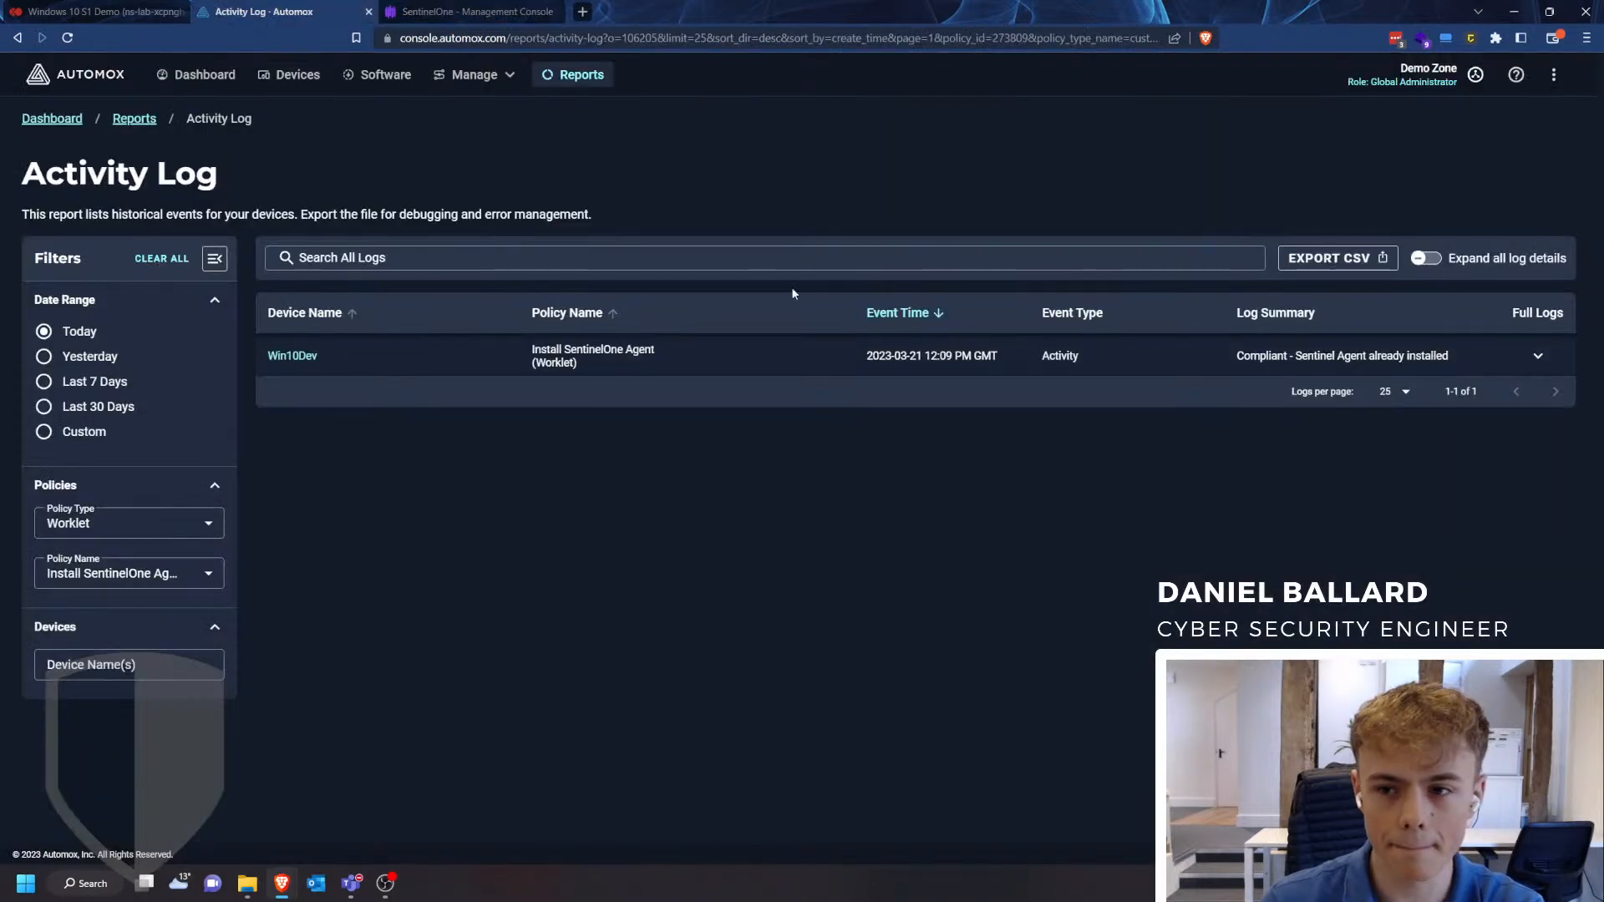
pyautogui.click(66, 38)
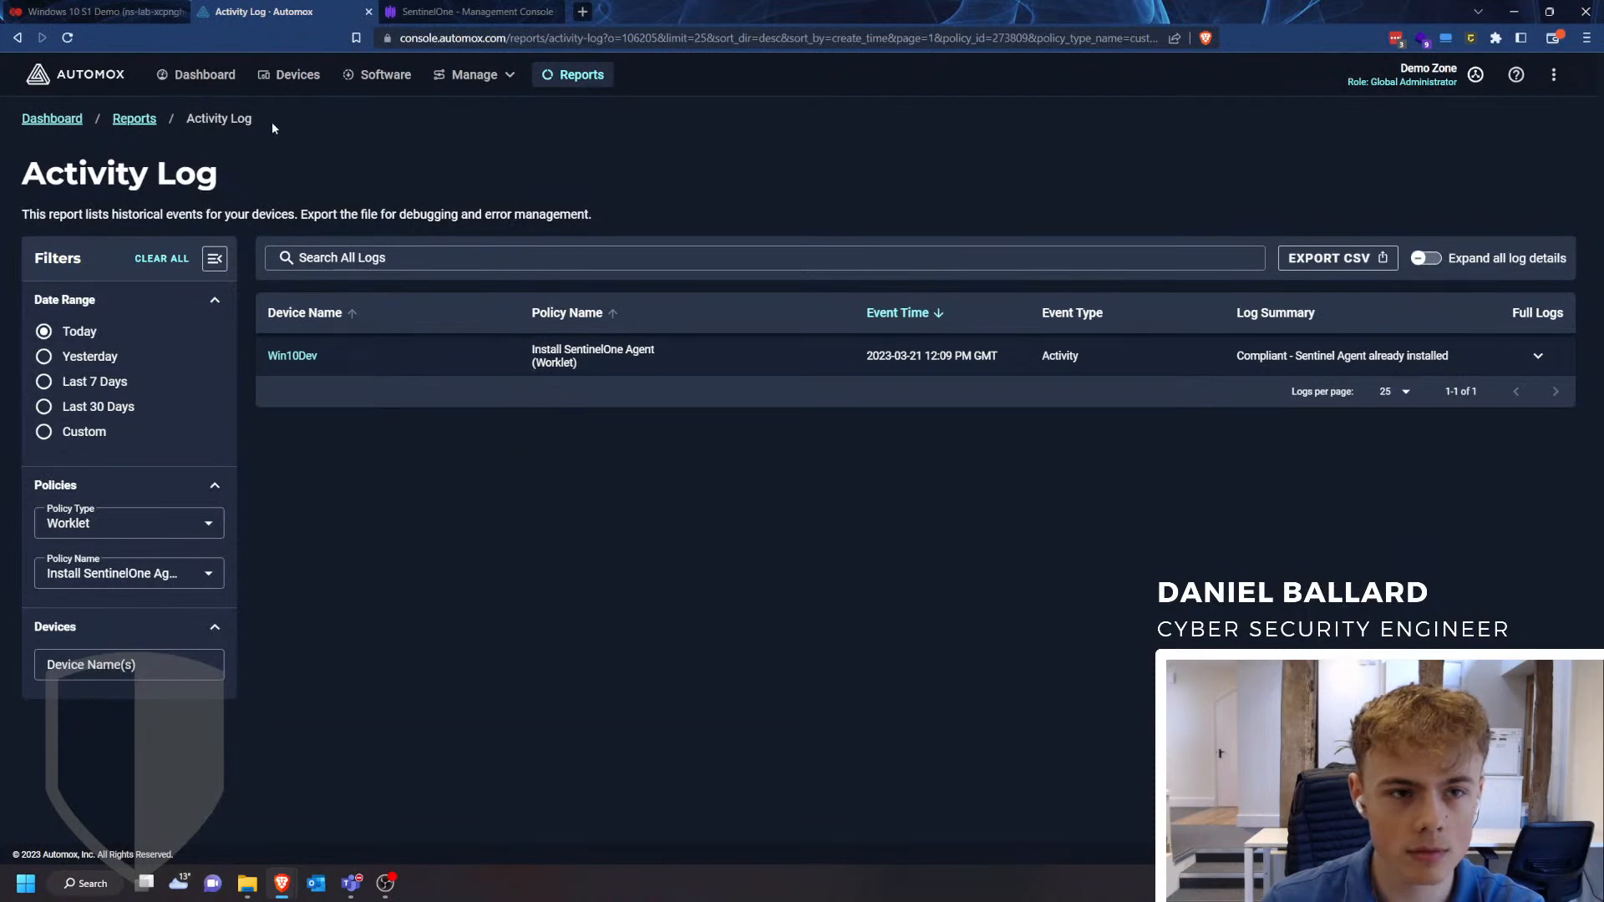
pyautogui.click(473, 74)
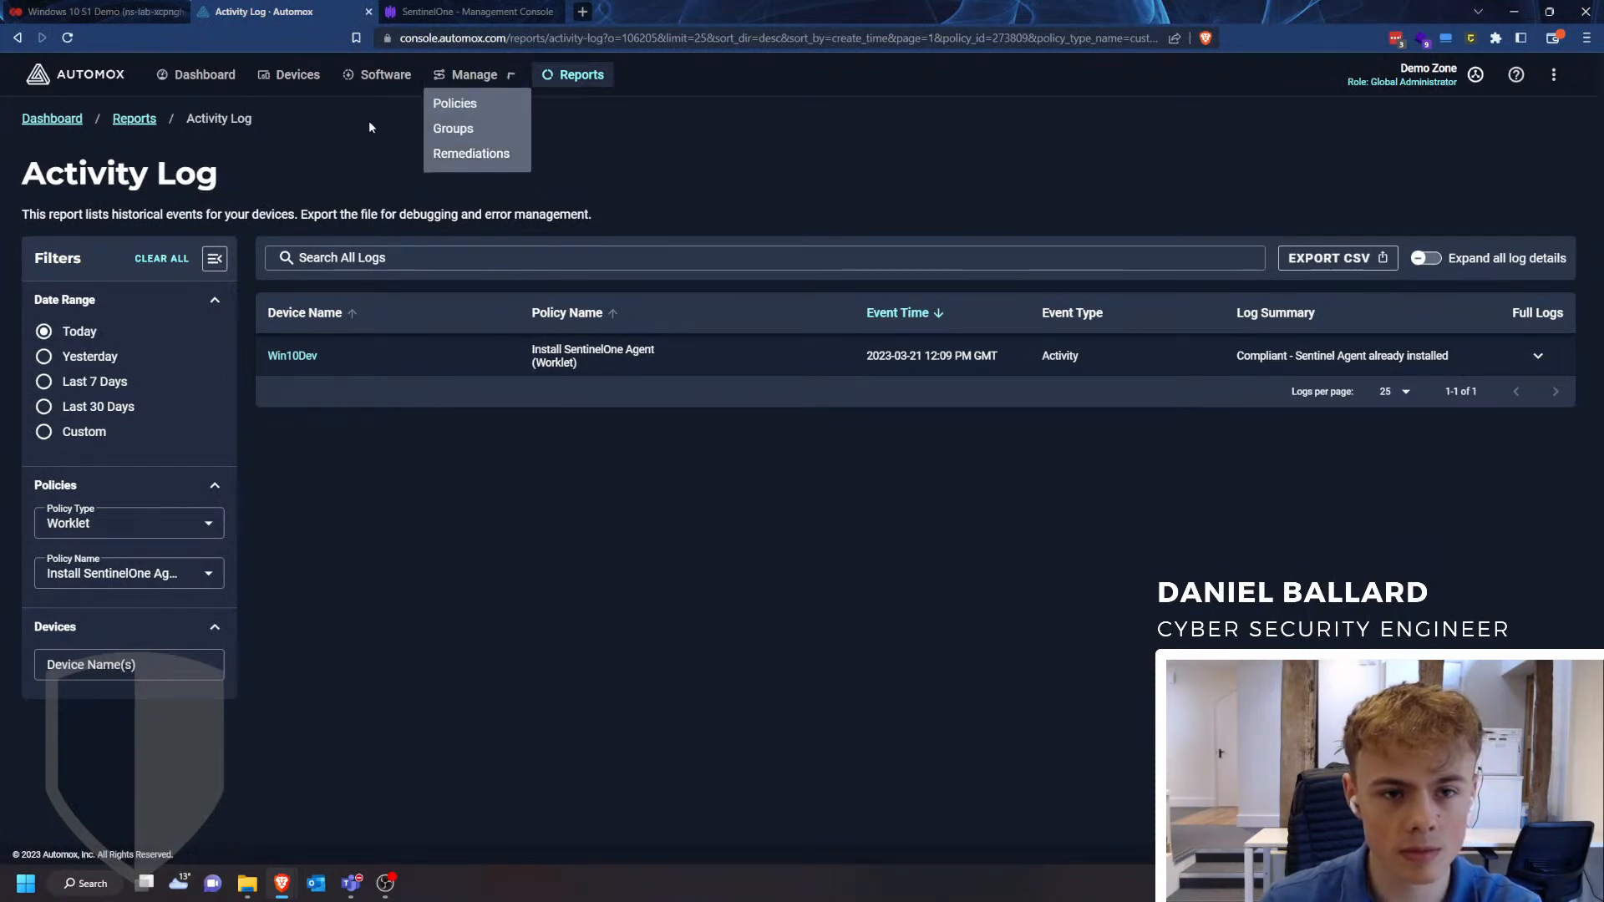
pyautogui.click(96, 12)
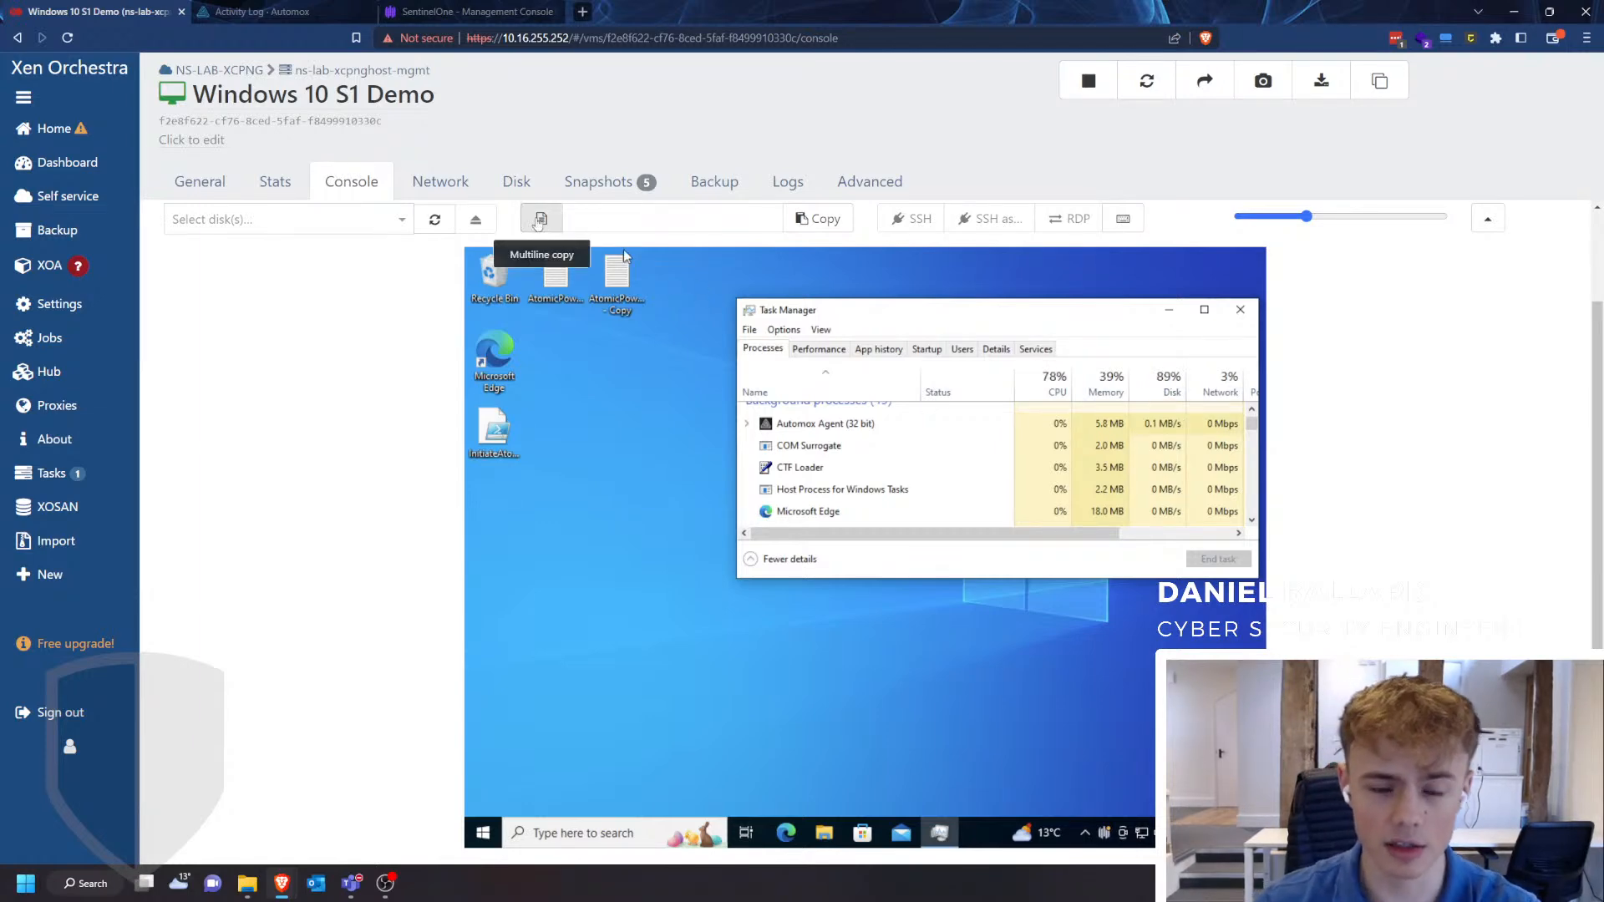
pyautogui.click(299, 6)
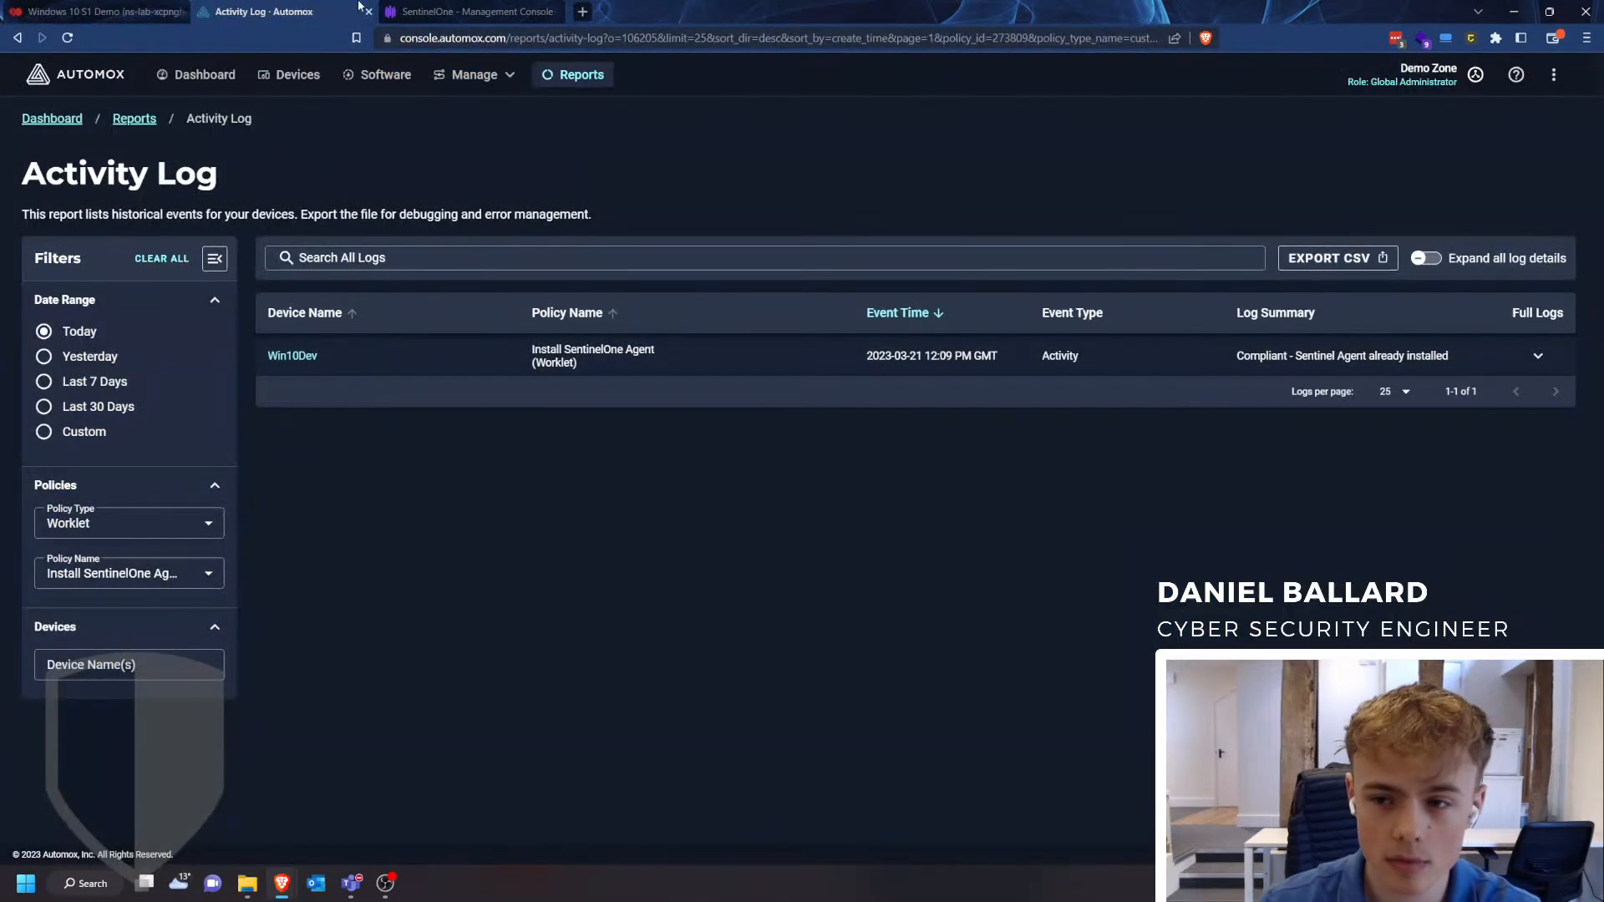
pyautogui.click(68, 37)
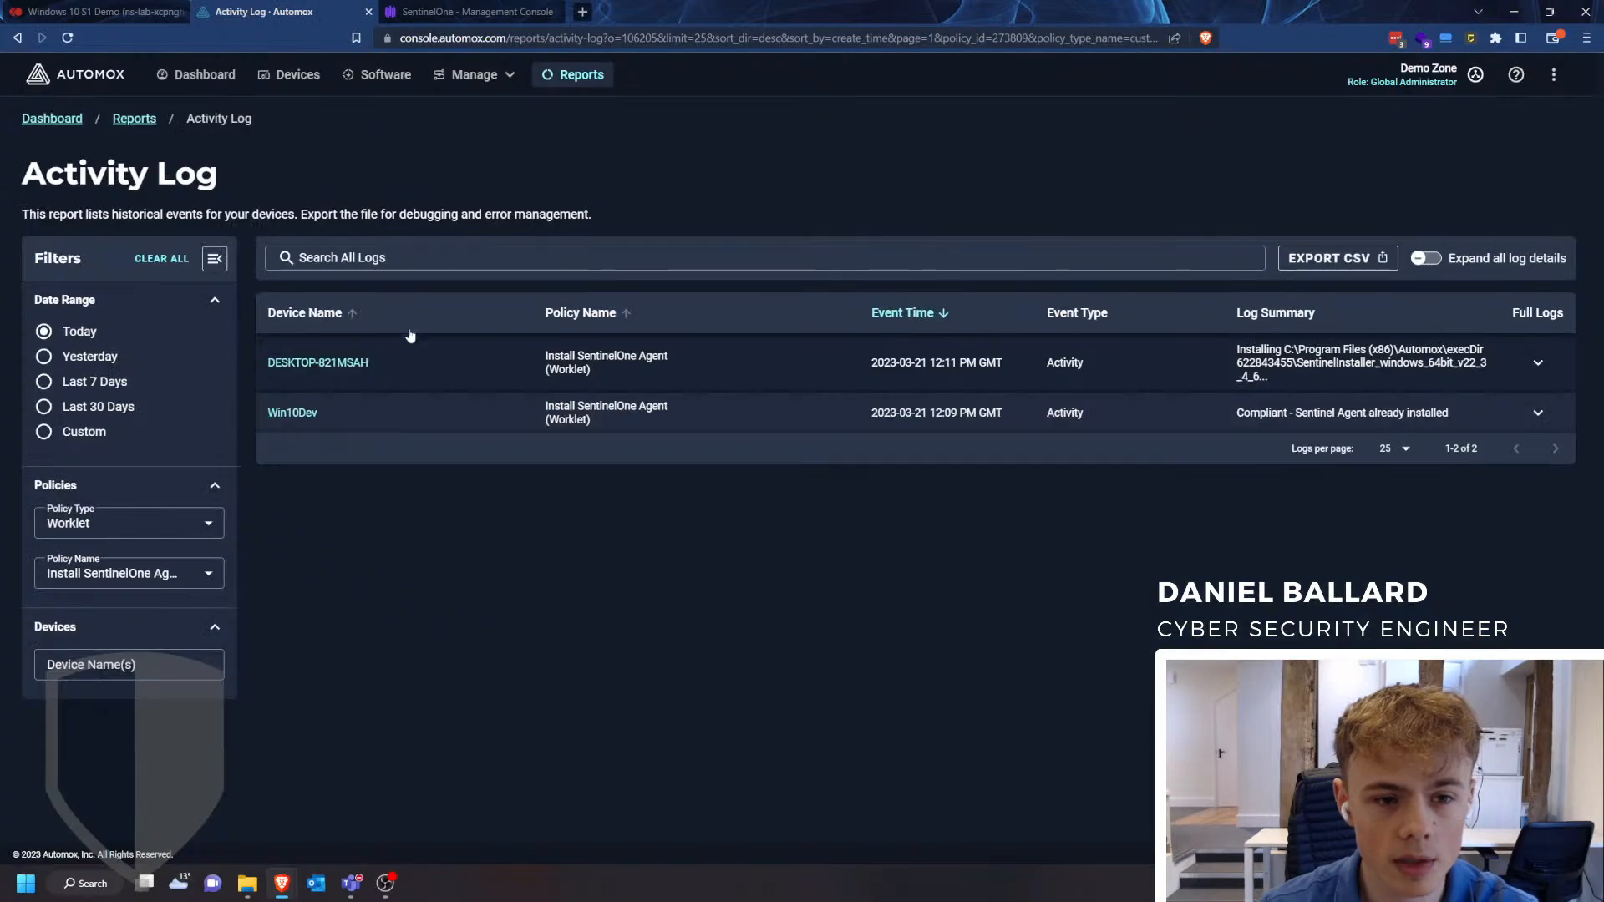
# - Review the DESKTOP-821MSAH entry's log summary and expand its full log to read the installation output
pyautogui.moveTo(1282, 412); pyautogui.dragTo(1240, 351)
pyautogui.click(1260, 376)
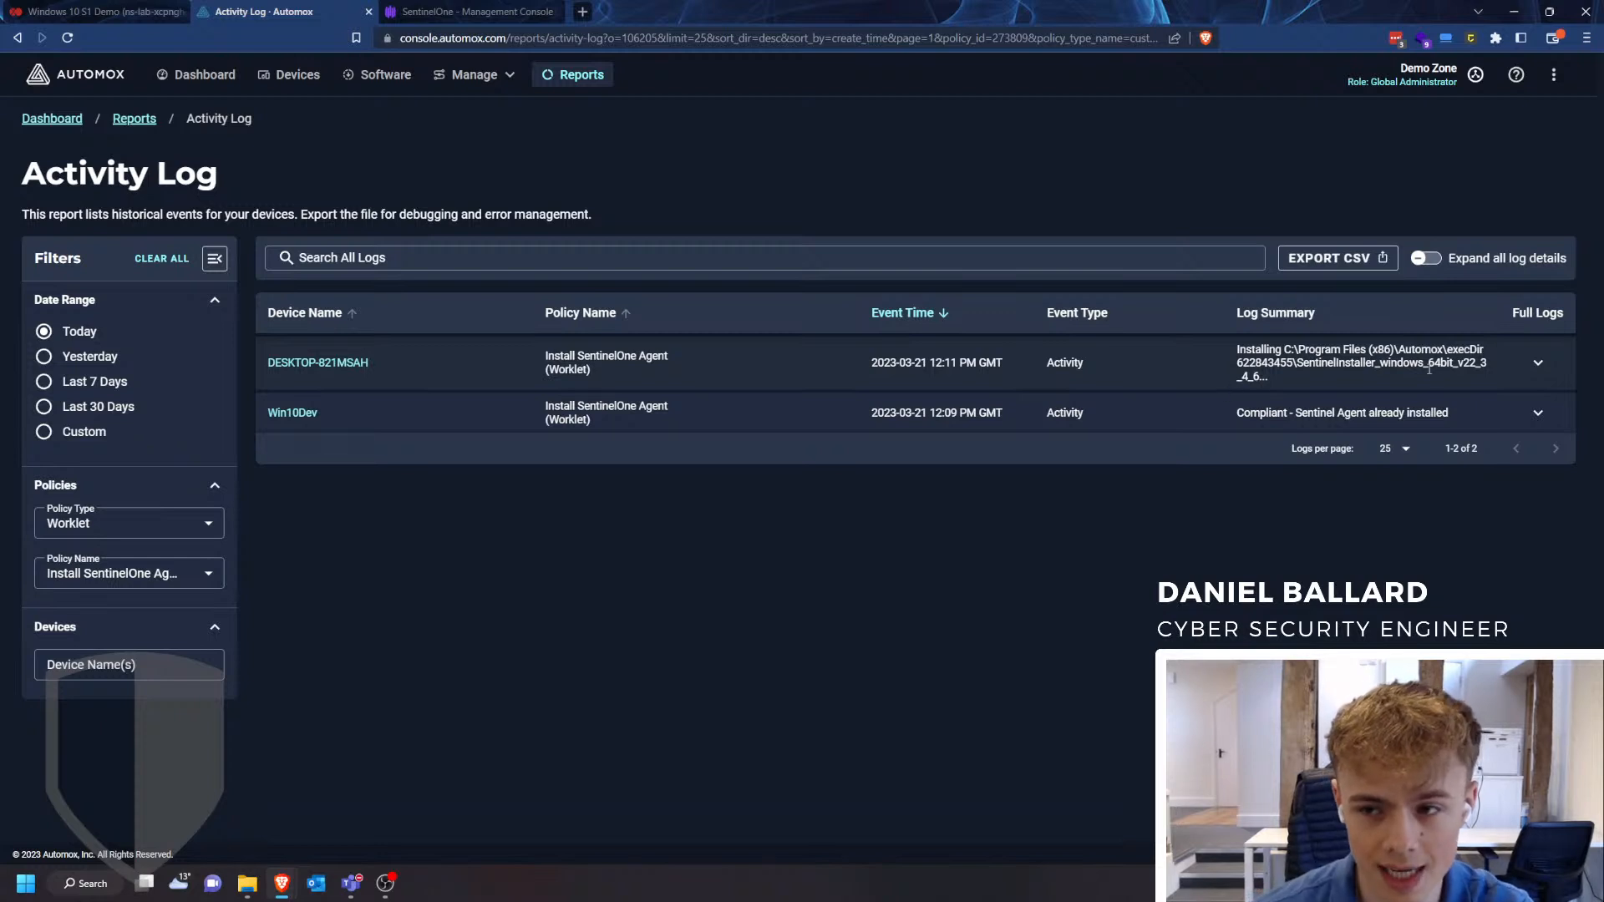
pyautogui.moveTo(1430, 361); pyautogui.dragTo(1456, 369)
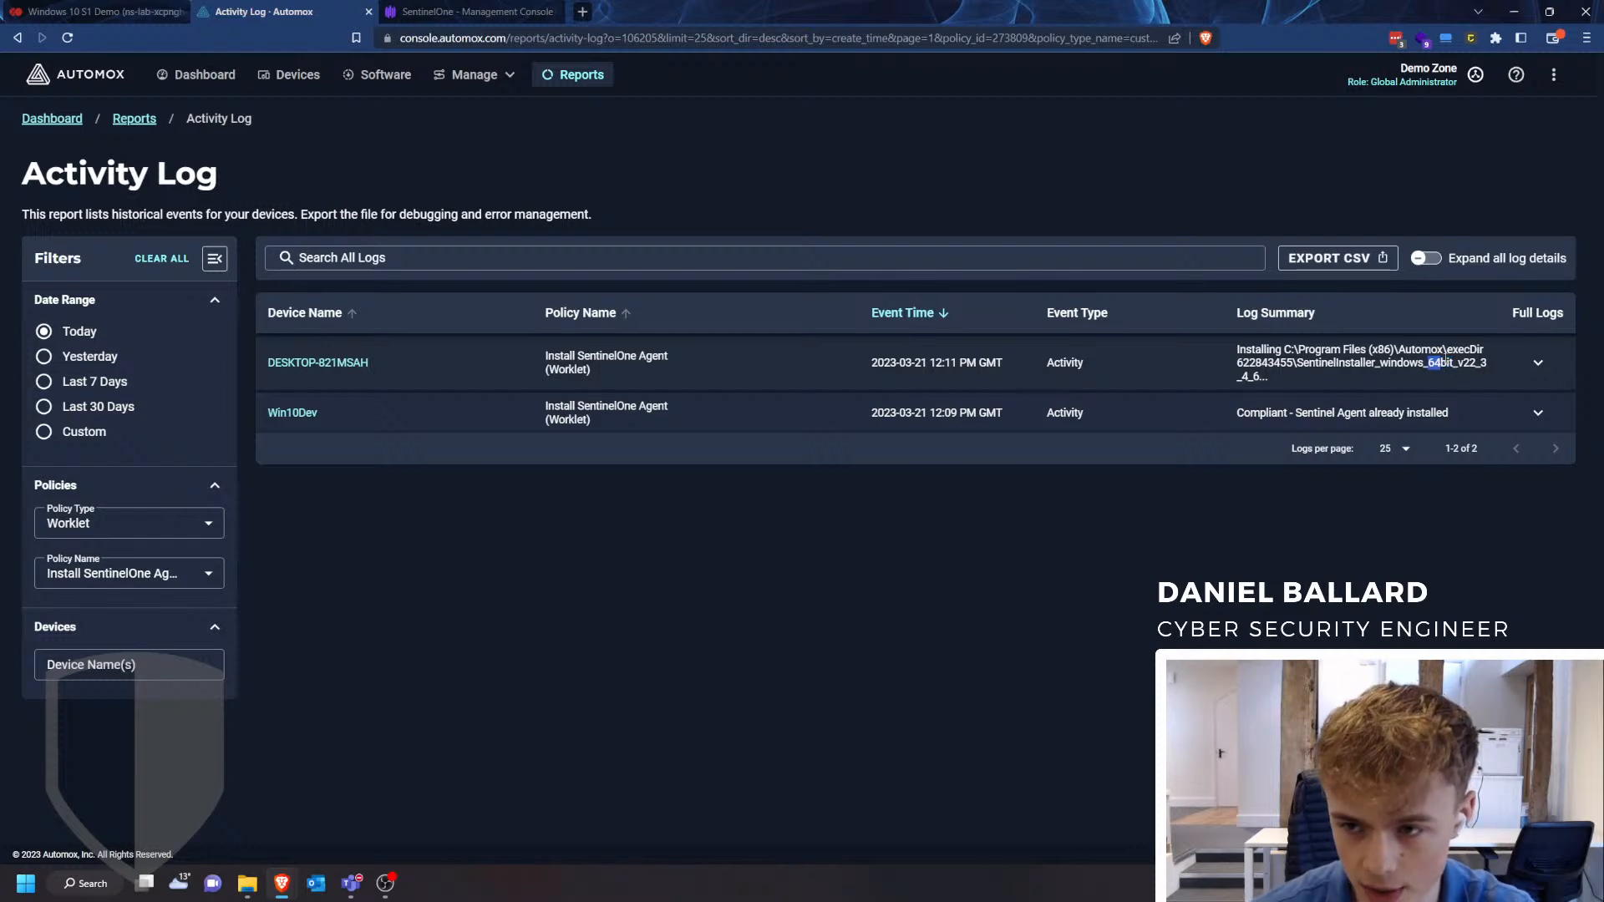
pyautogui.click(1453, 361)
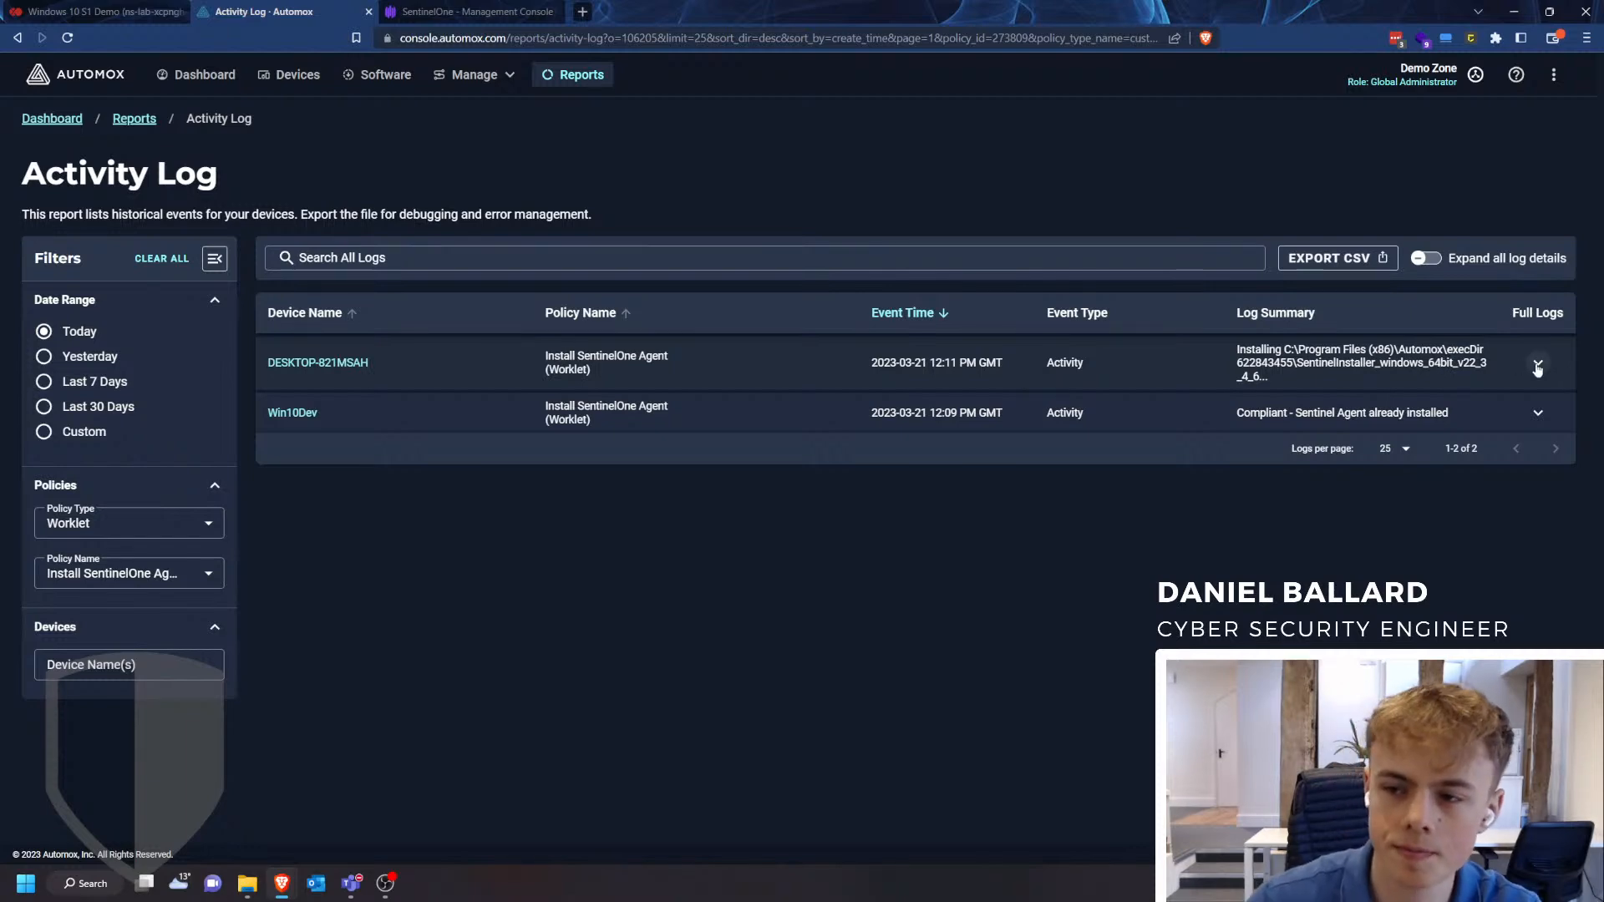
pyautogui.click(1539, 364)
pyautogui.moveTo(571, 450); pyautogui.dragTo(307, 440)
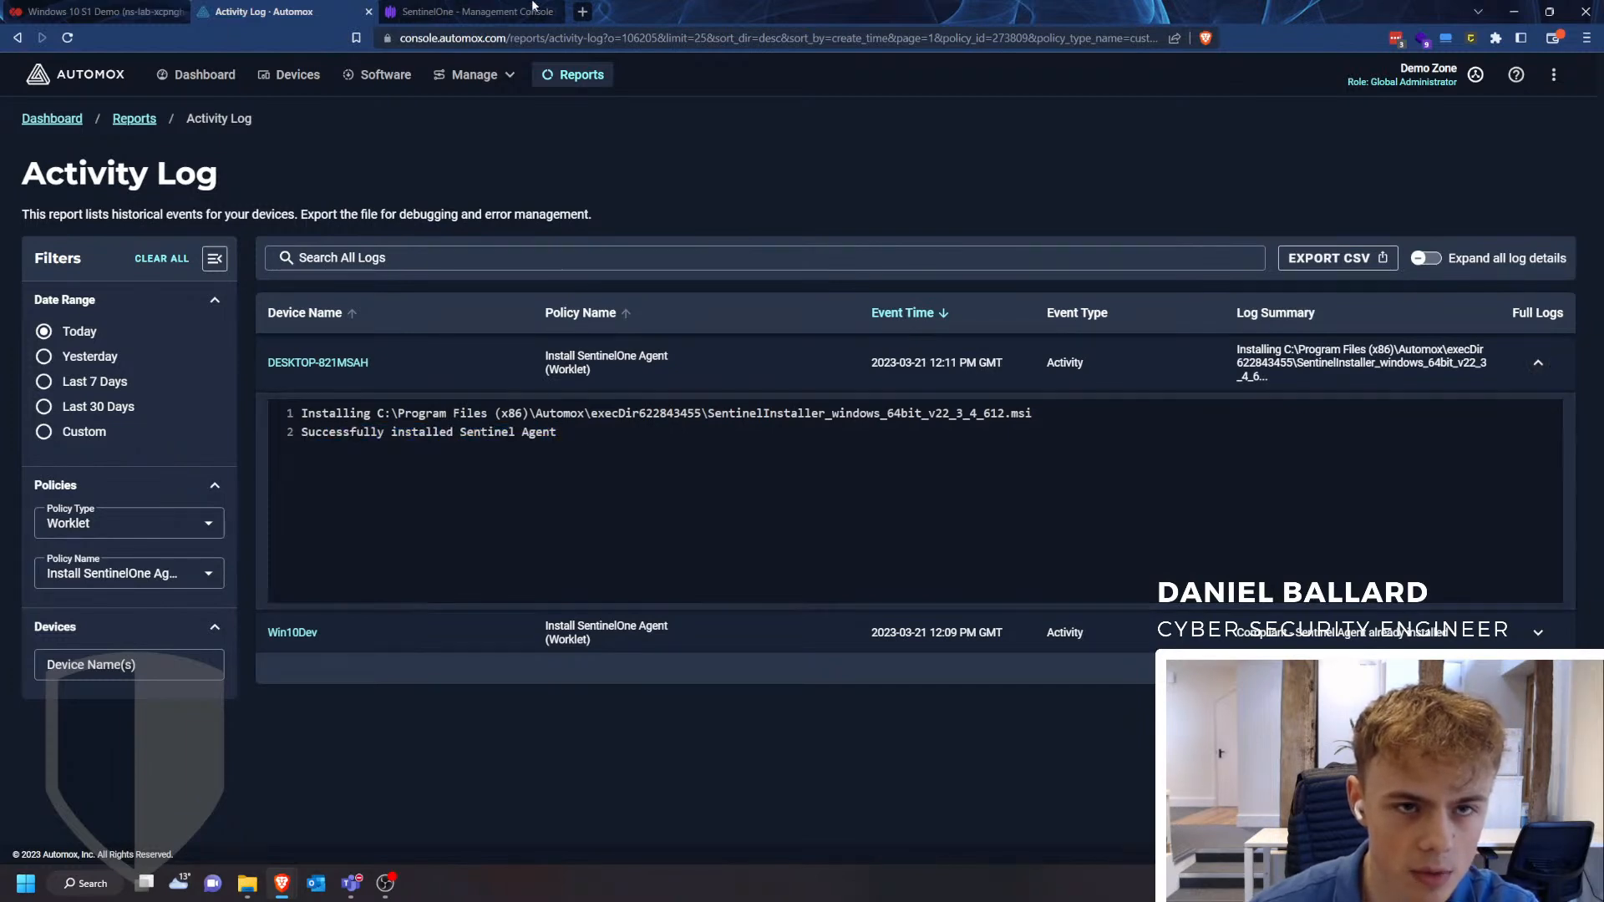
# - Switch to the SentinelOne console, reload the demo group's endpoint list and open the details of endpoint DESKTOP-821MSAH
pyautogui.click(468, 12)
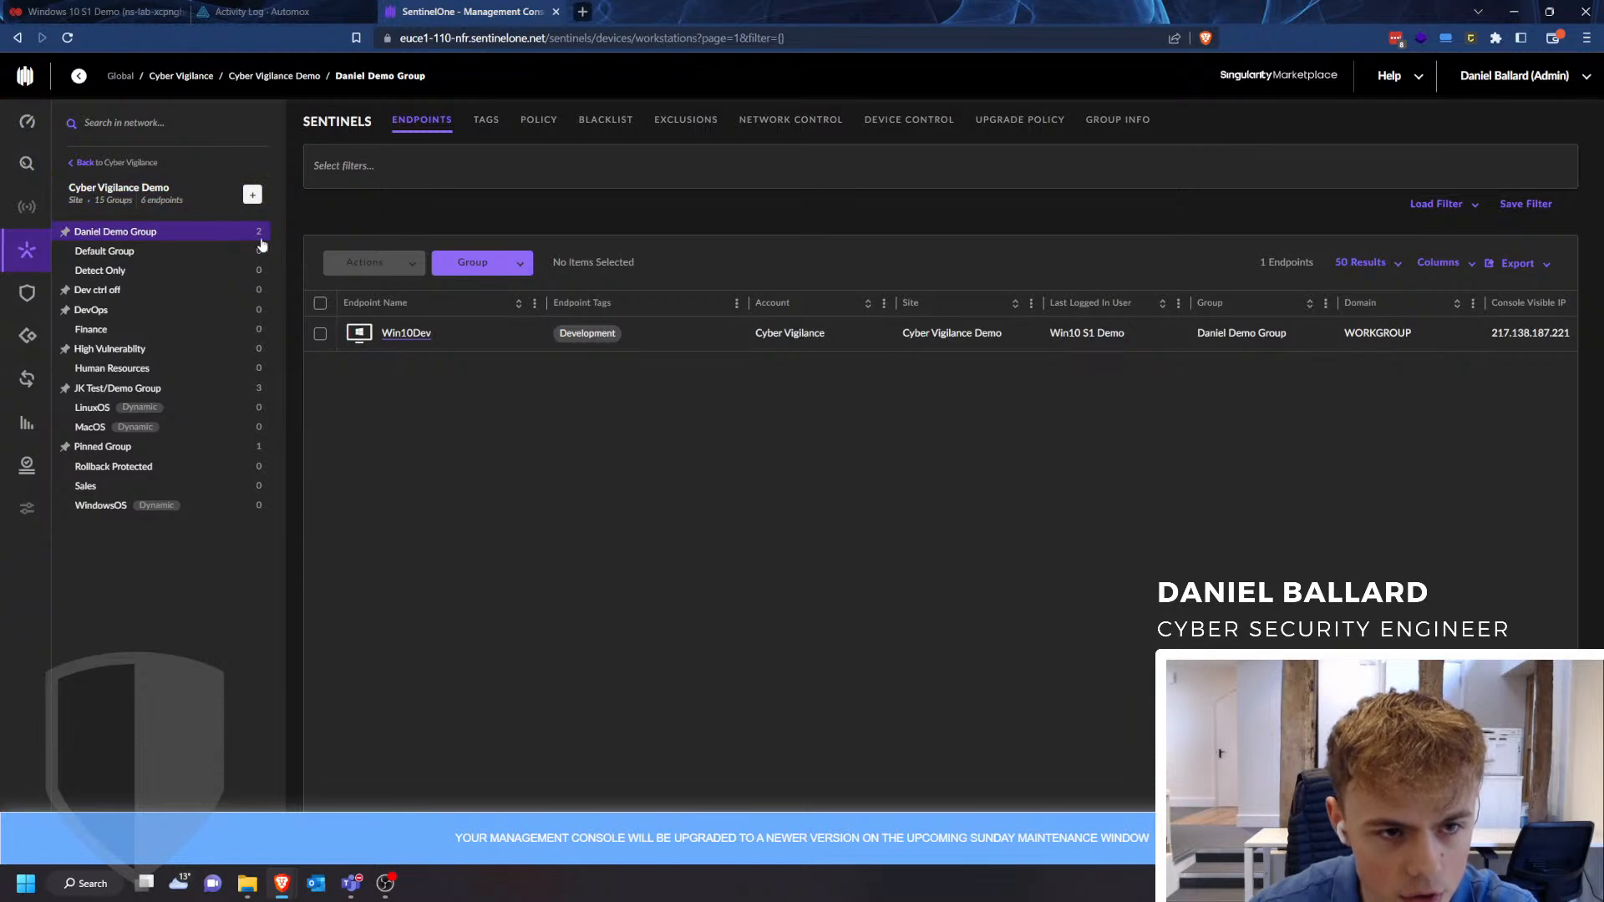
pyautogui.click(75, 42)
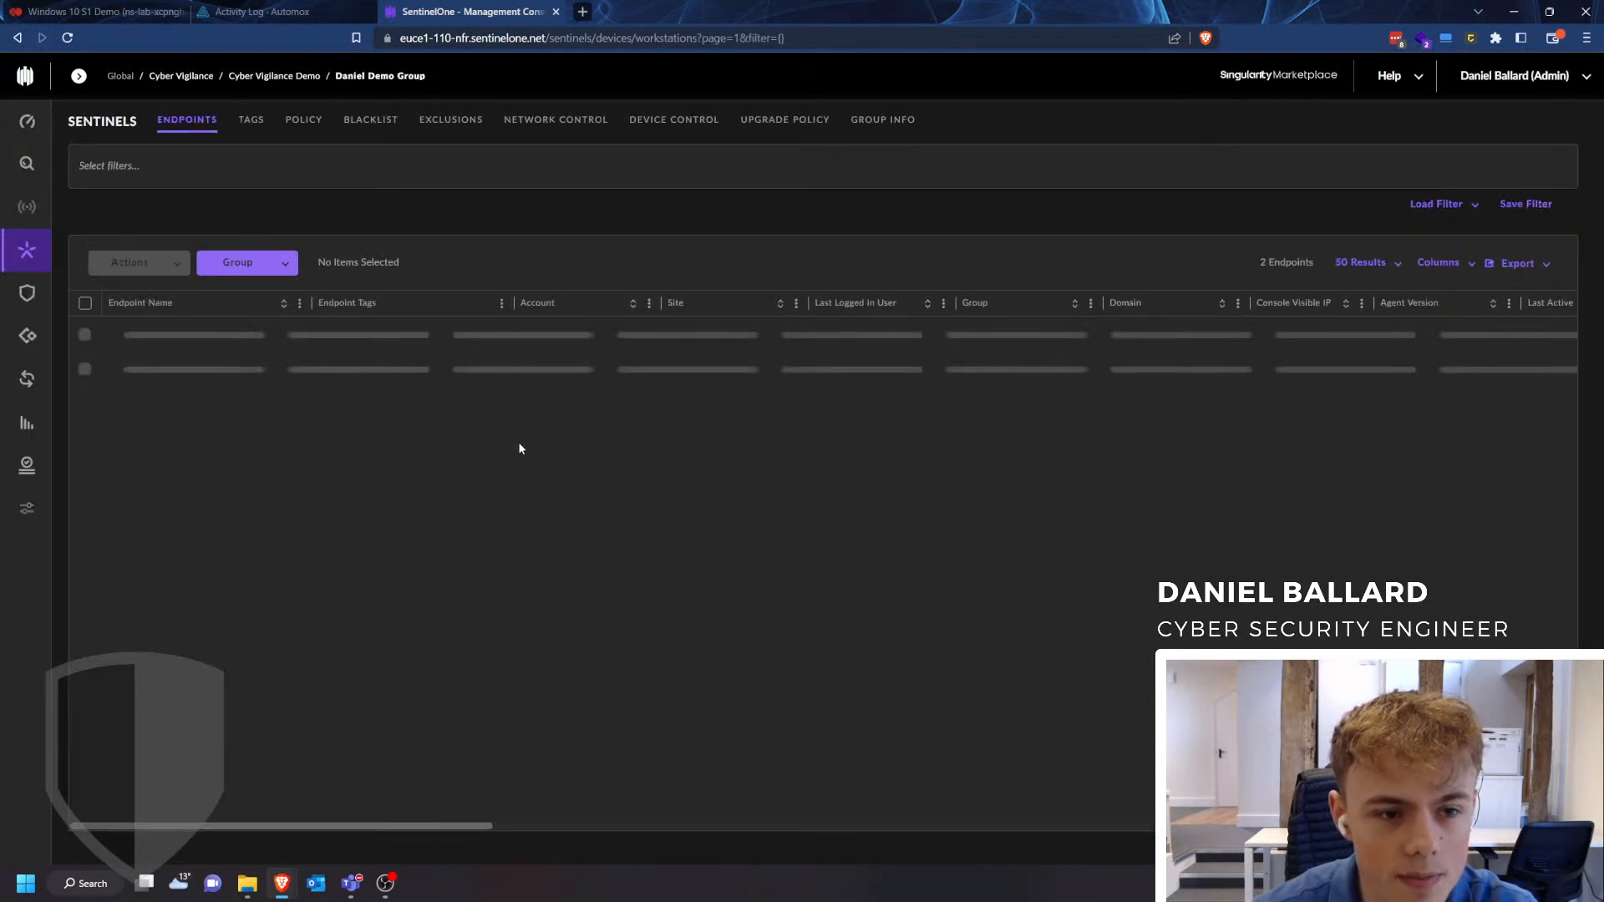
pyautogui.click(267, 376)
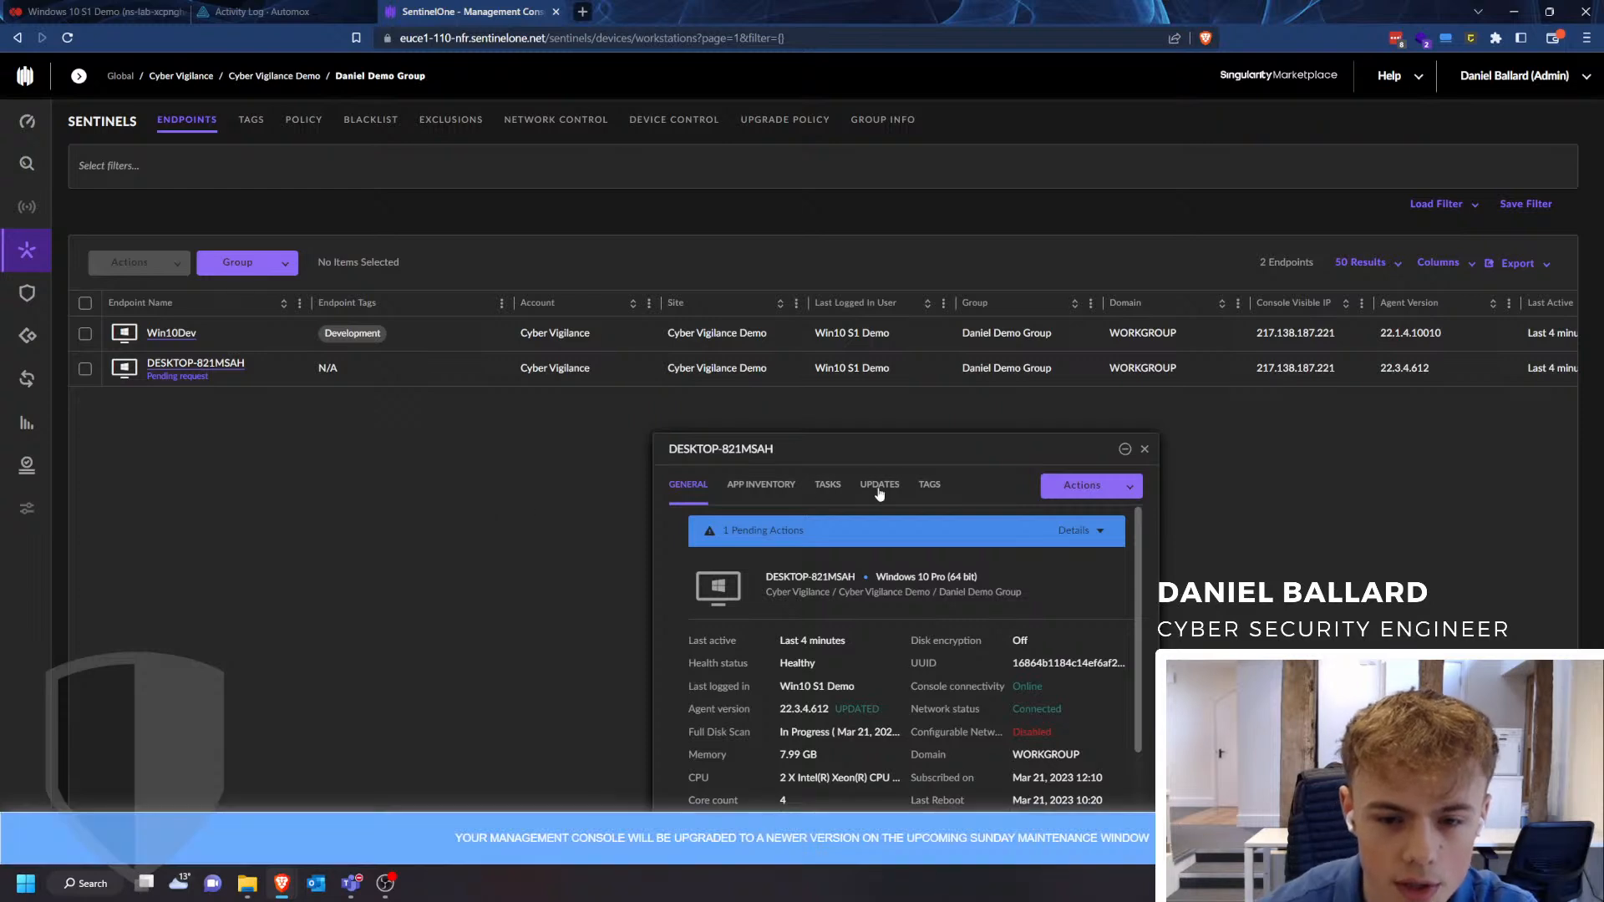
# - Expand the pending action details for DESKTOP-821MSAH, read the notice and close the endpoint's details
pyautogui.click(1095, 541)
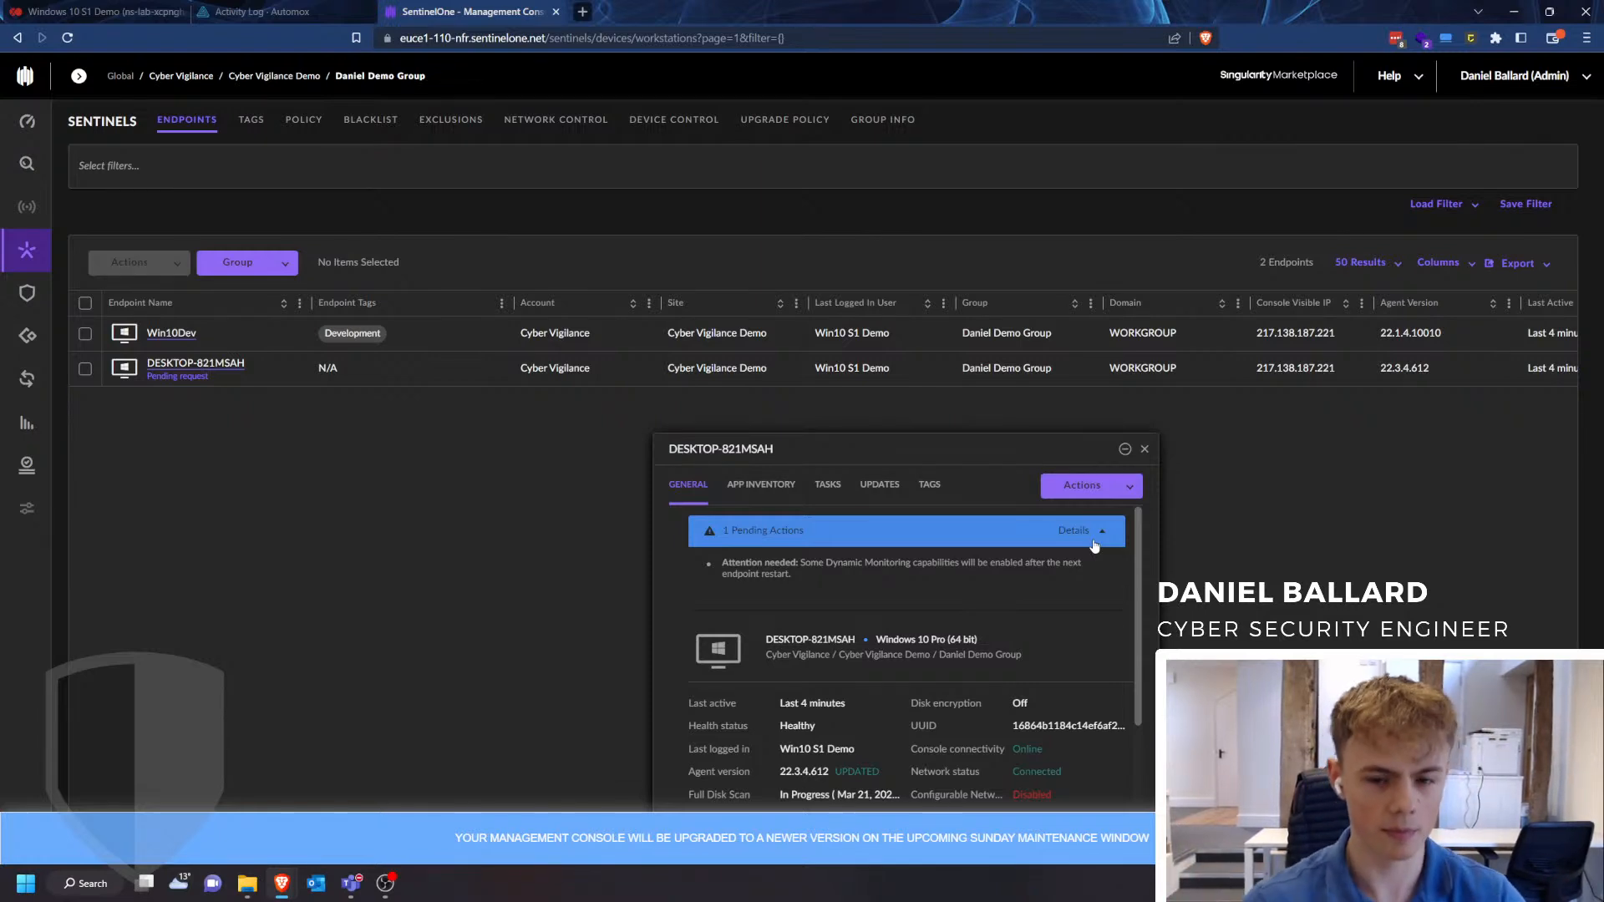
pyautogui.moveTo(982, 563); pyautogui.dragTo(829, 564)
pyautogui.click(921, 592)
pyautogui.click(847, 615)
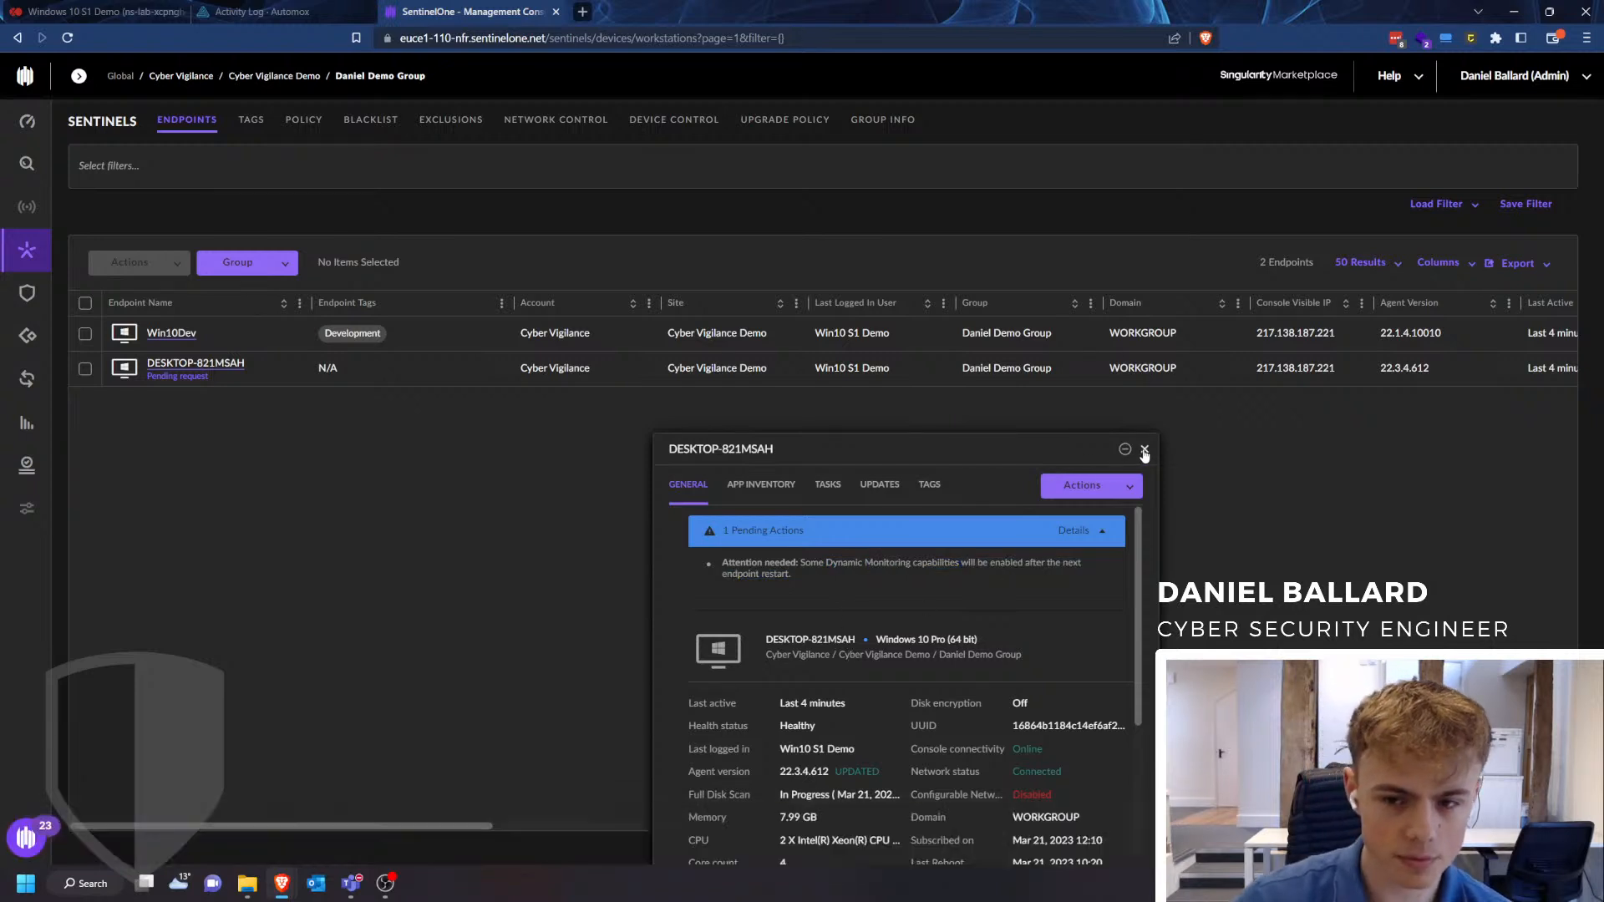
pyautogui.click(1144, 451)
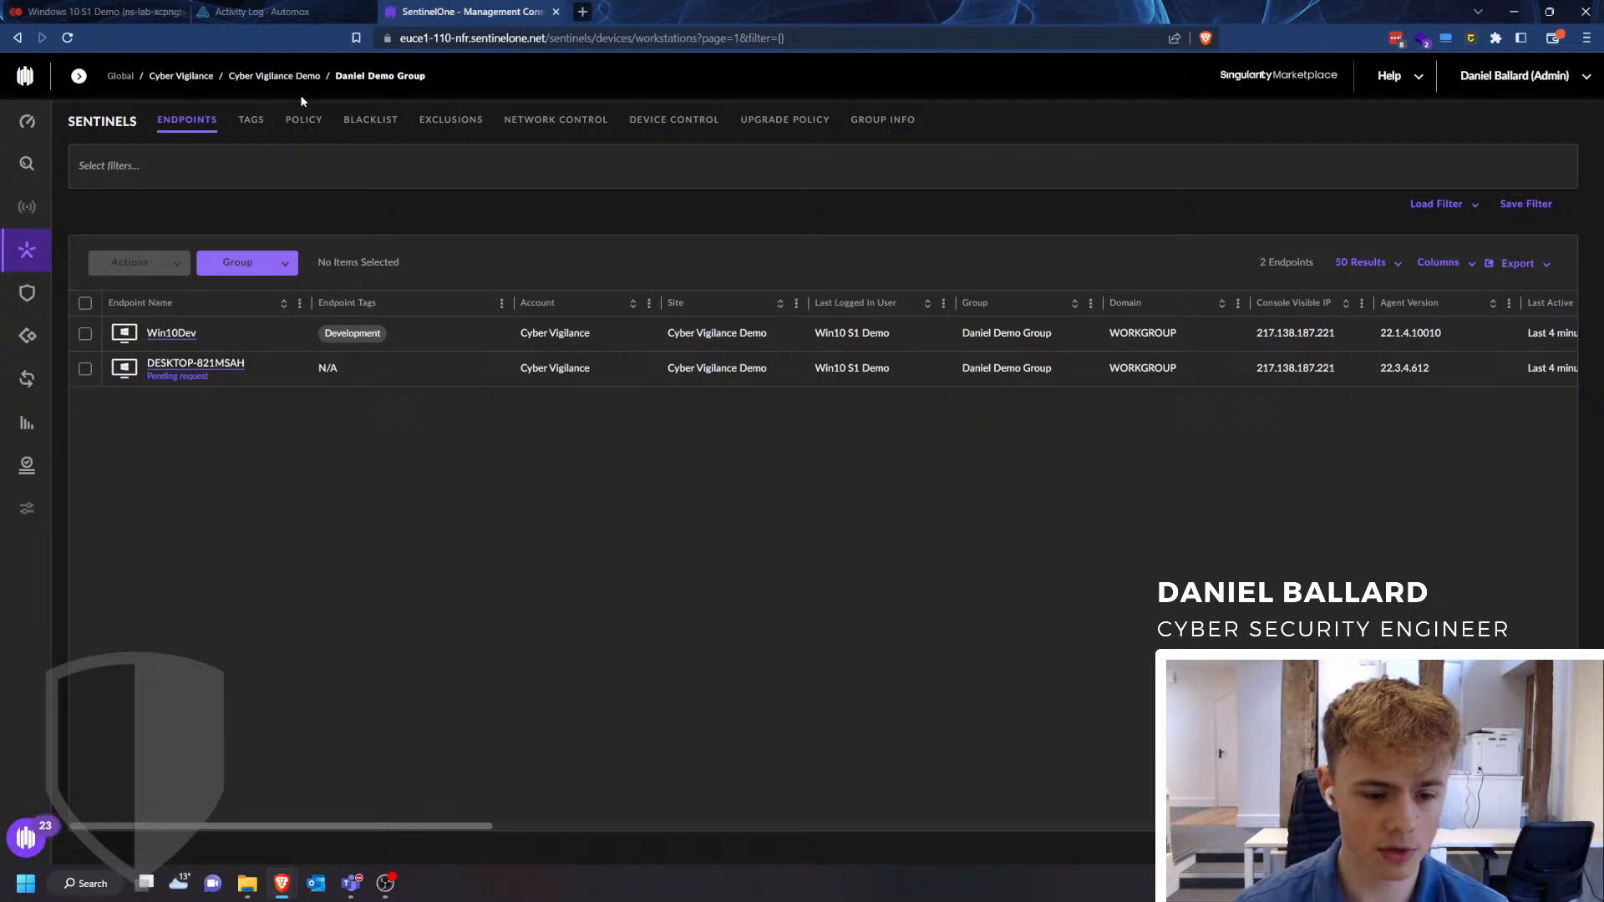
# - Return to the Automox activity log and view the available management options, including the Worklet Catalog, without opening one
pyautogui.click(299, 20)
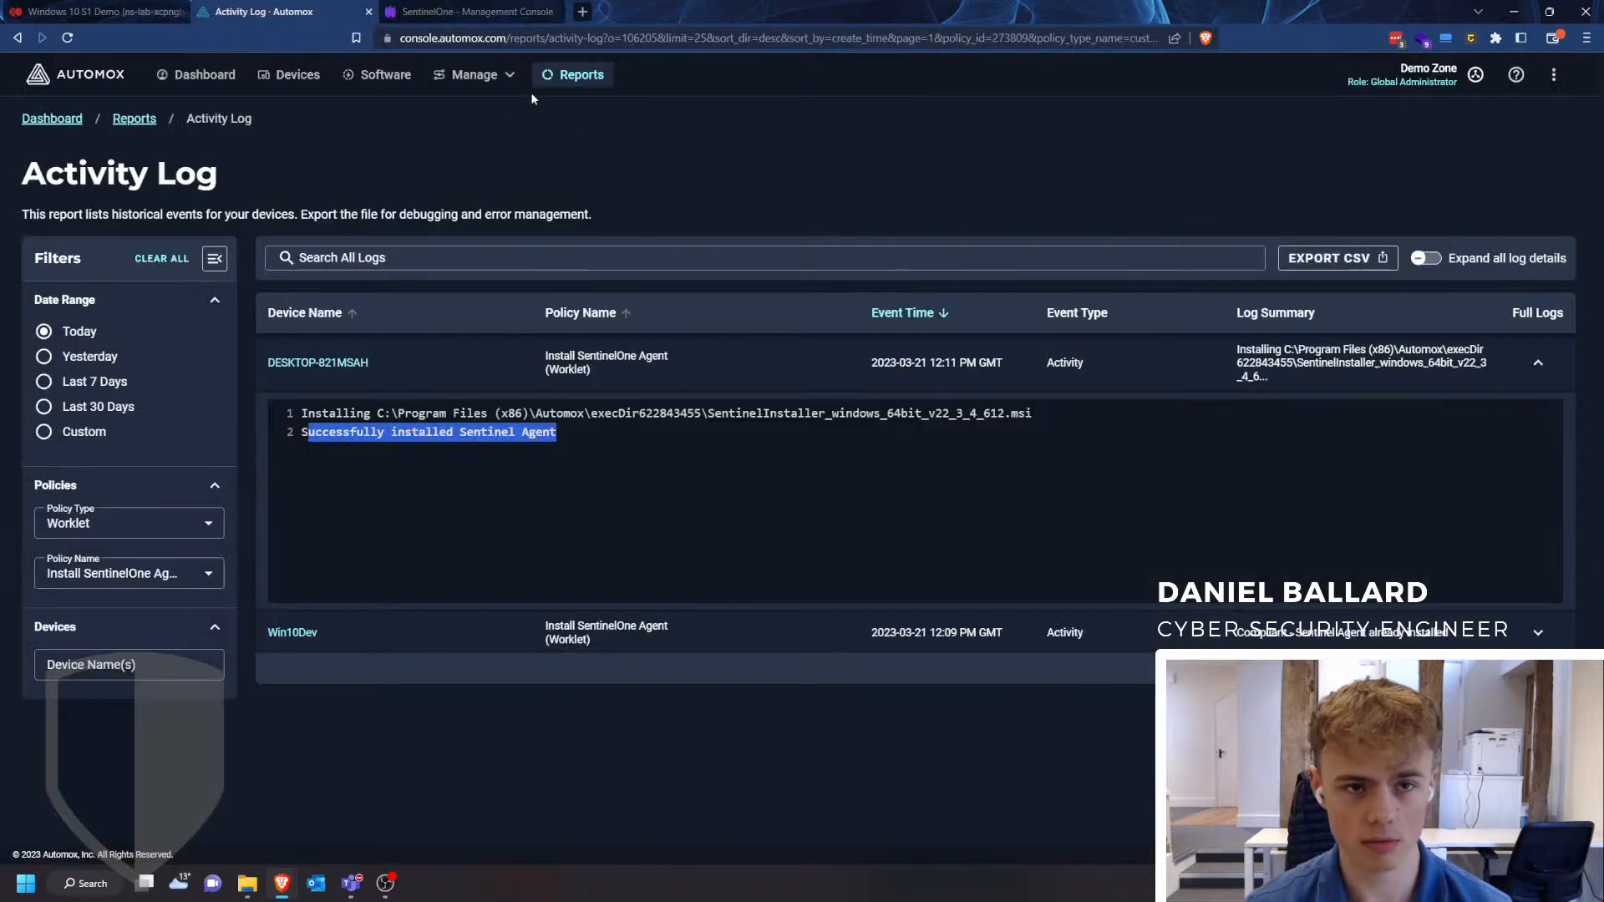
pyautogui.click(472, 74)
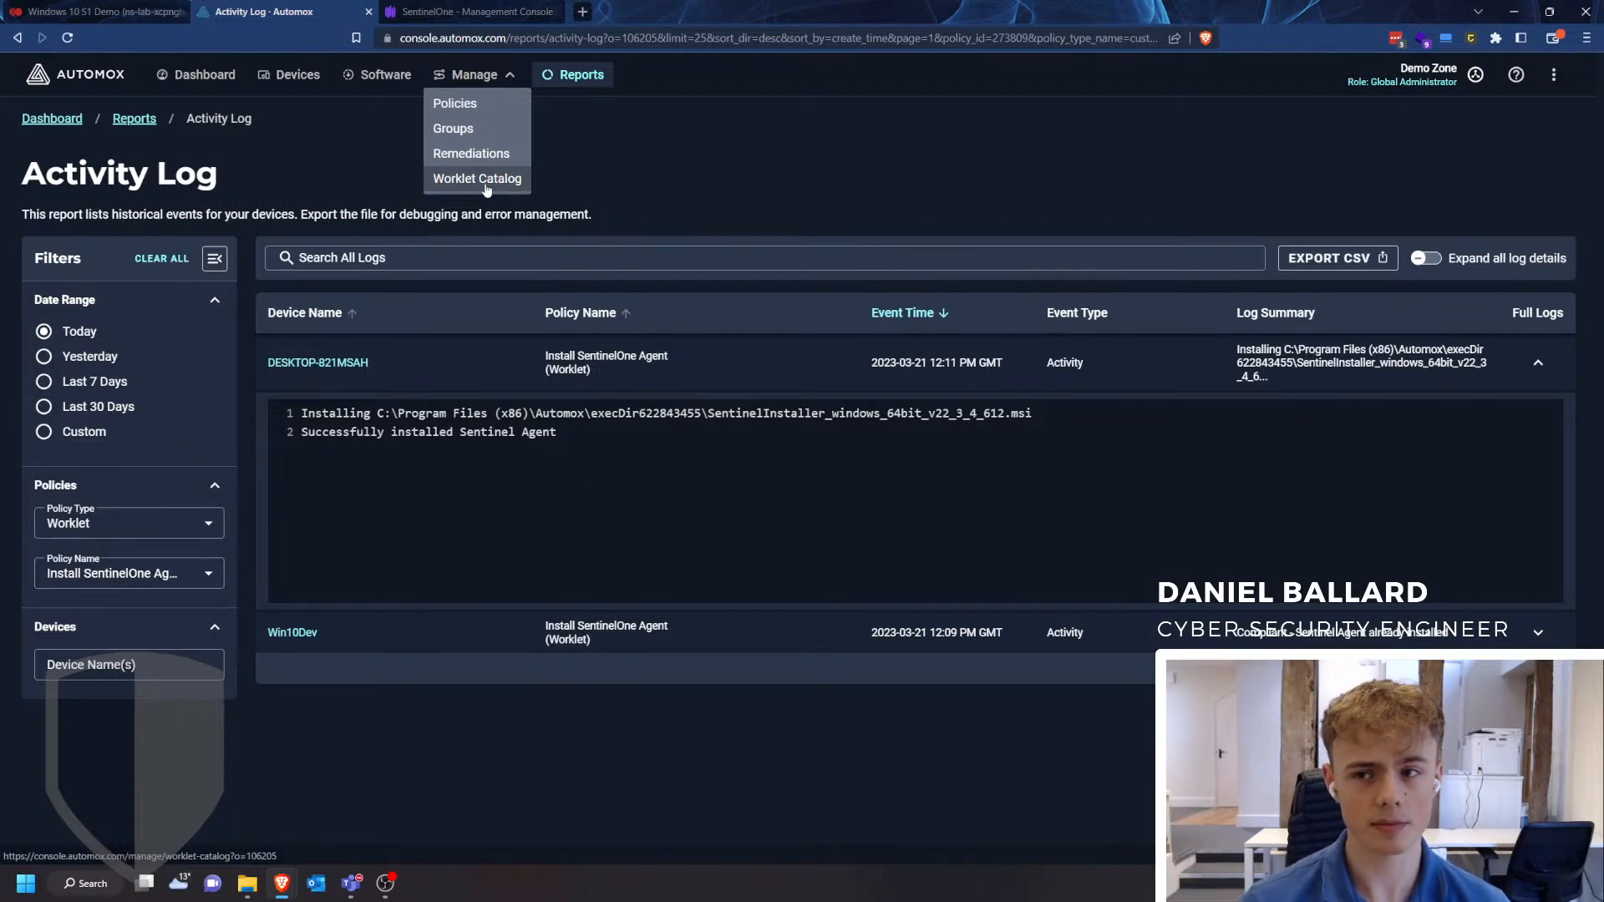
pyautogui.click(761, 177)
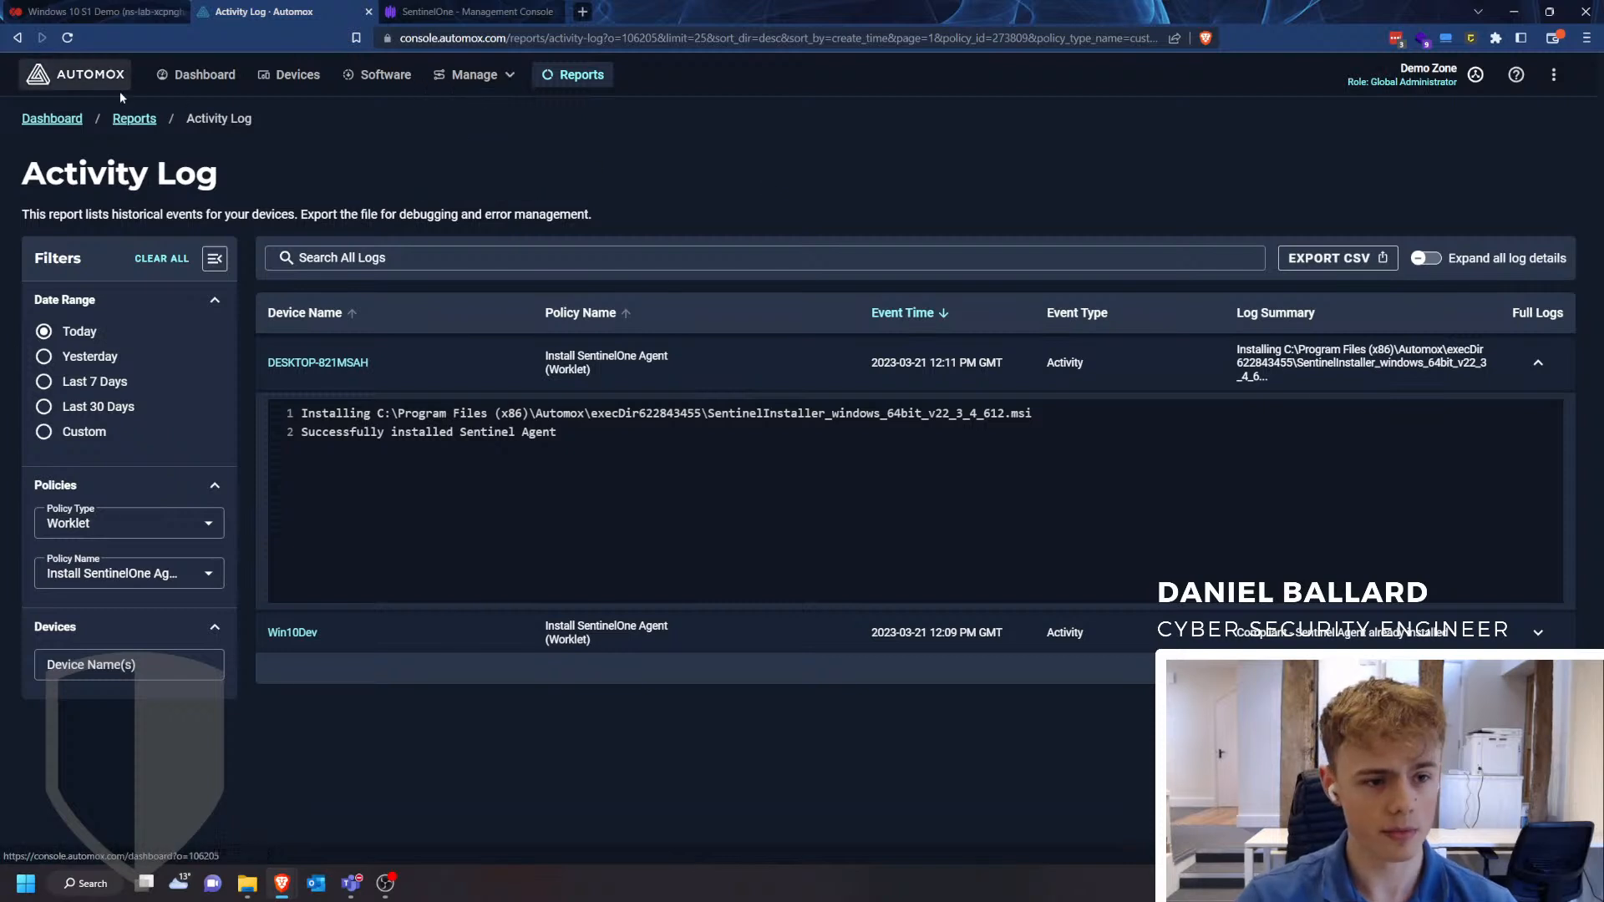